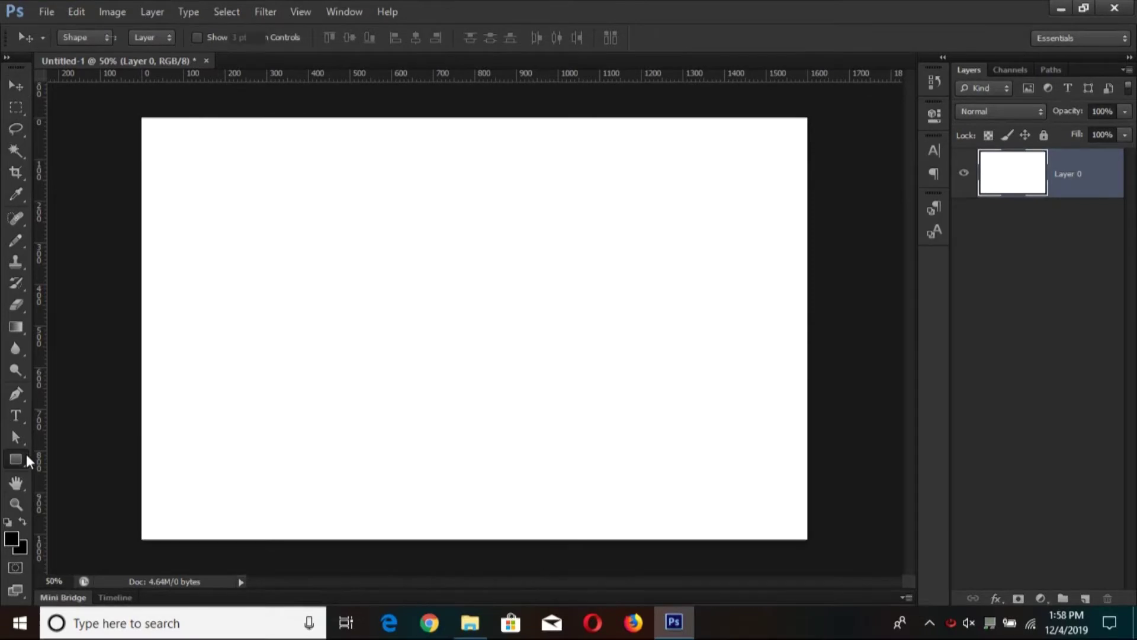
Open the shape tool flyout in the toolbar to choose a shape type.
click(26, 454)
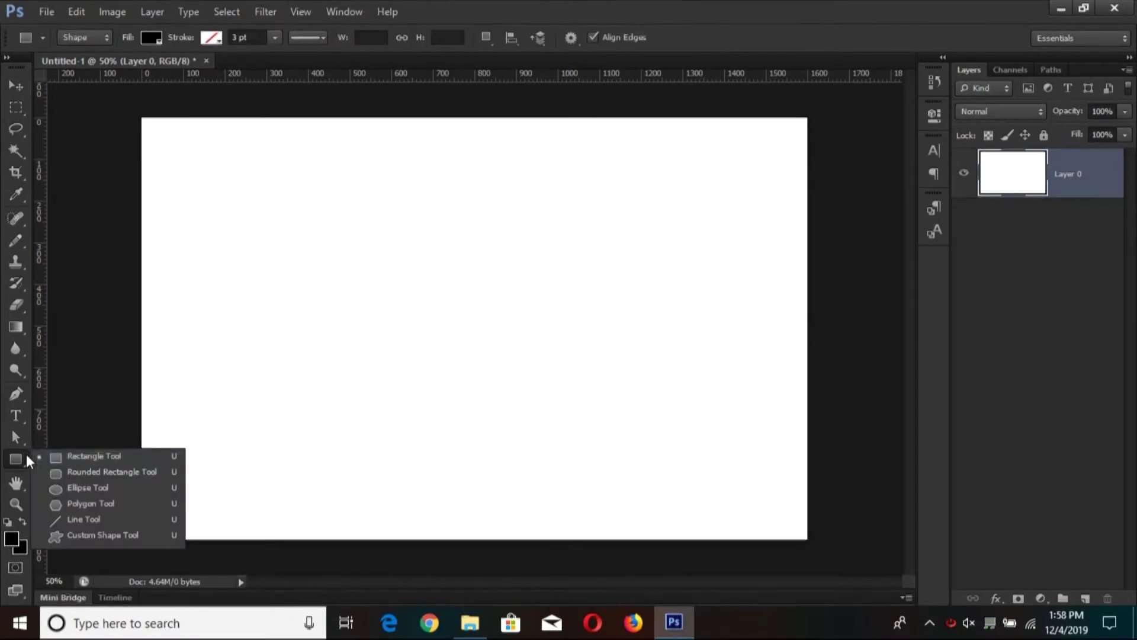
Pick the Rounded Rectangle Tool, draw a trial black square, then undo it.
click(56, 471)
drag(234, 283, 294, 344)
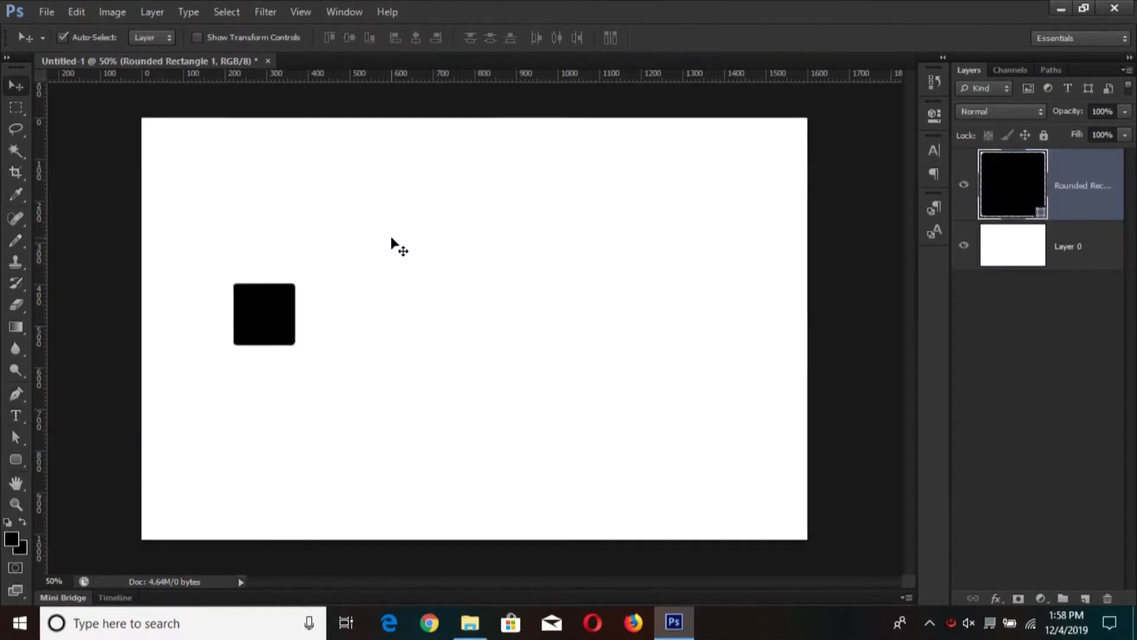
key(v)
key(ctrl+z)
key(t)
key(u)
Draw a 137 px rounded square with 20 px corner radius and add a letter C below it.
click(640, 39)
text(20)
key(Return)
drag(419, 192, 489, 248)
key(t)
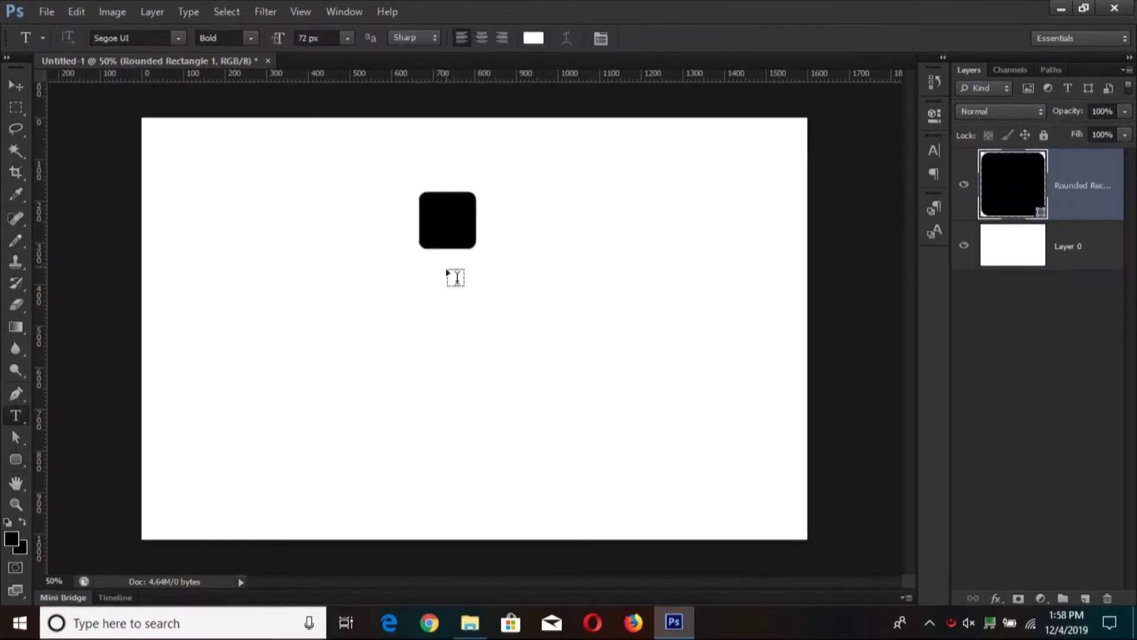
click(441, 272)
key(ctrl+Return)
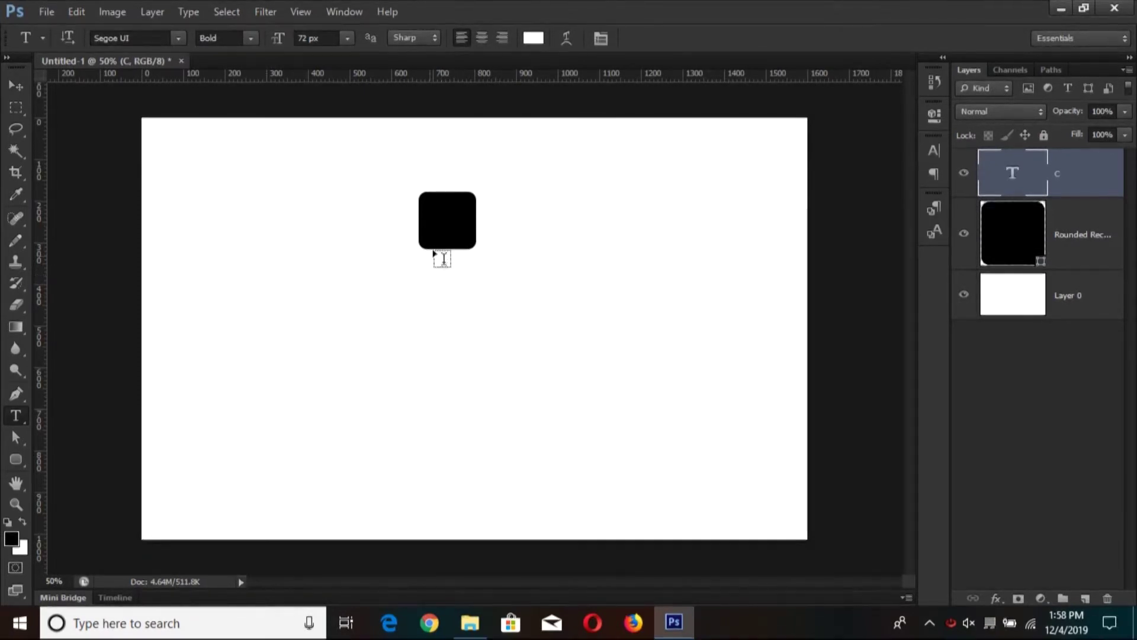
Fill the rounded square layer with white and restore the default colours.
key(v)
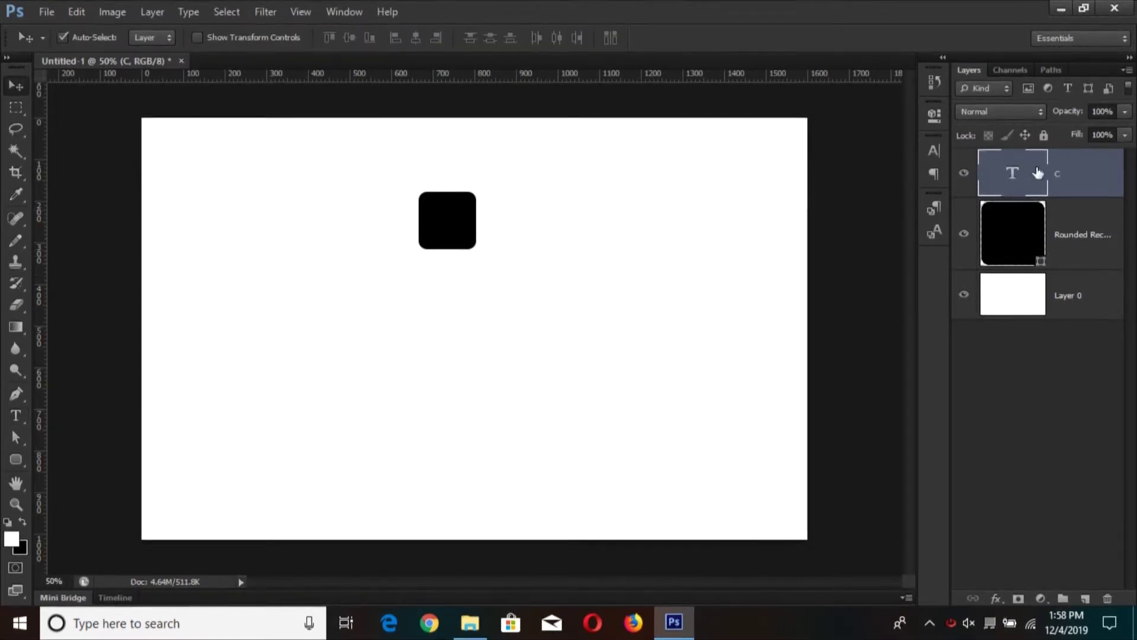
right_click(1087, 173)
key(Escape)
click(1074, 234)
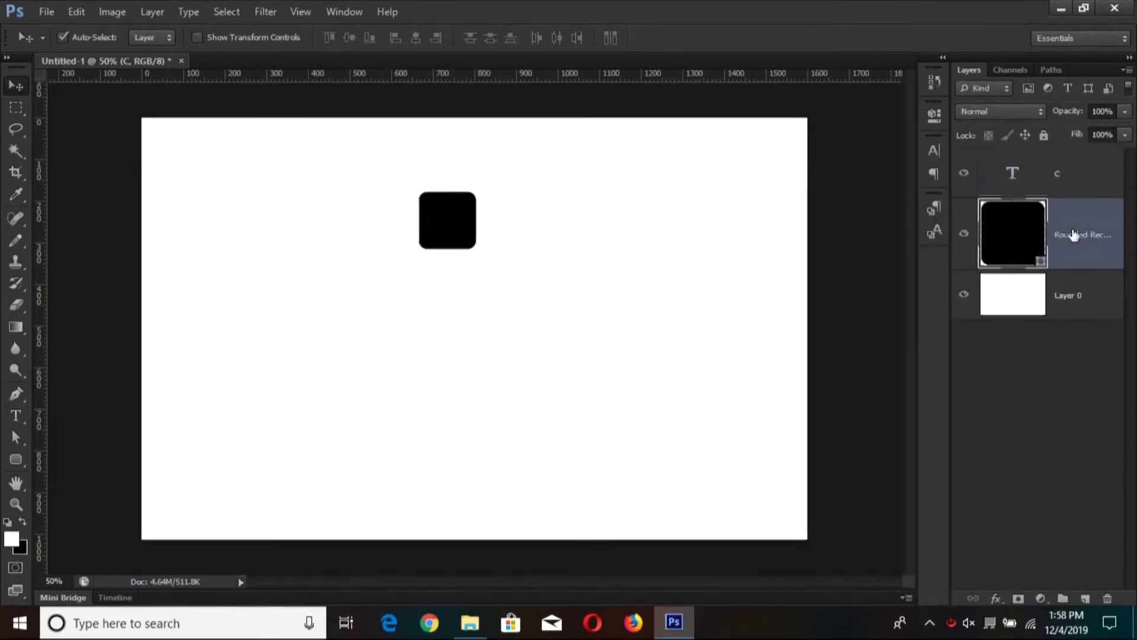
key(alt+BackSpace)
click(1060, 173)
key(x)
key(alt+BackSpace)
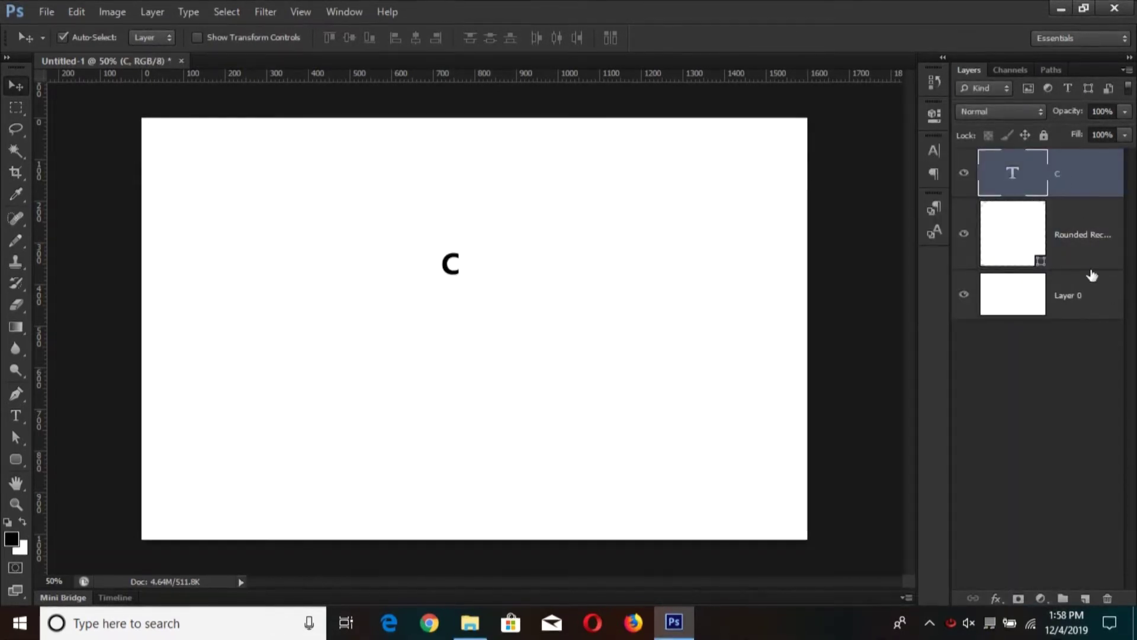
Set the Layers panel thumbnails to Small and reselect the rounded square layer.
right_click(1030, 432)
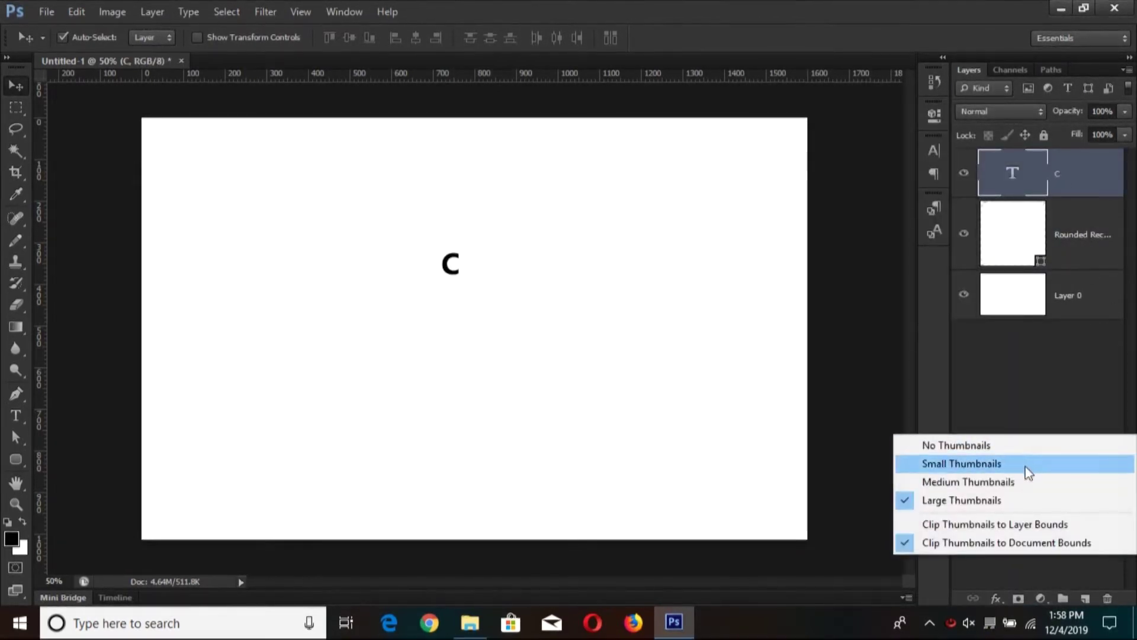
click(1028, 483)
right_click(1022, 412)
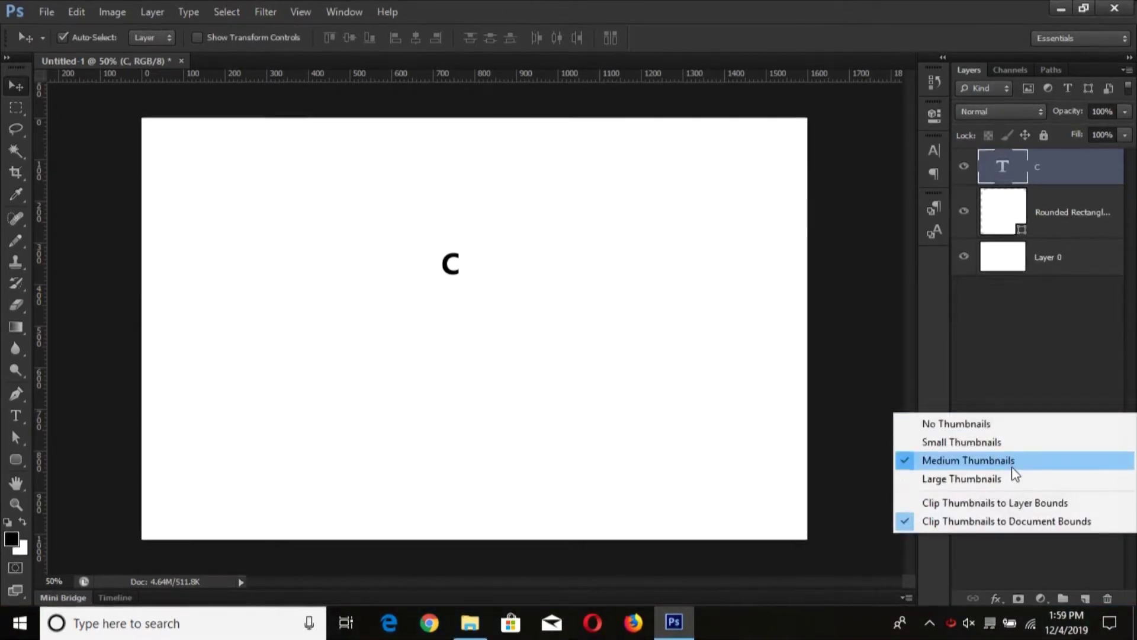
click(1018, 448)
click(1045, 354)
click(450, 258)
click(1048, 189)
right_click(1040, 190)
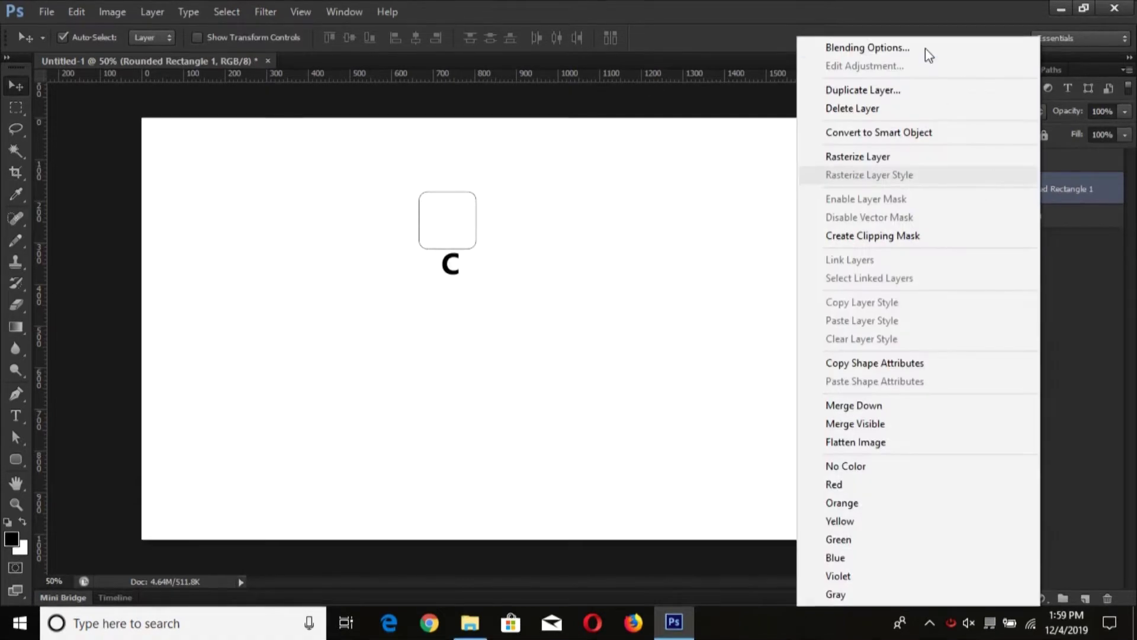
Give the rounded square a drop shadow: angle 0, distance 1 px, size 18 px, opacity 51%.
key(Escape)
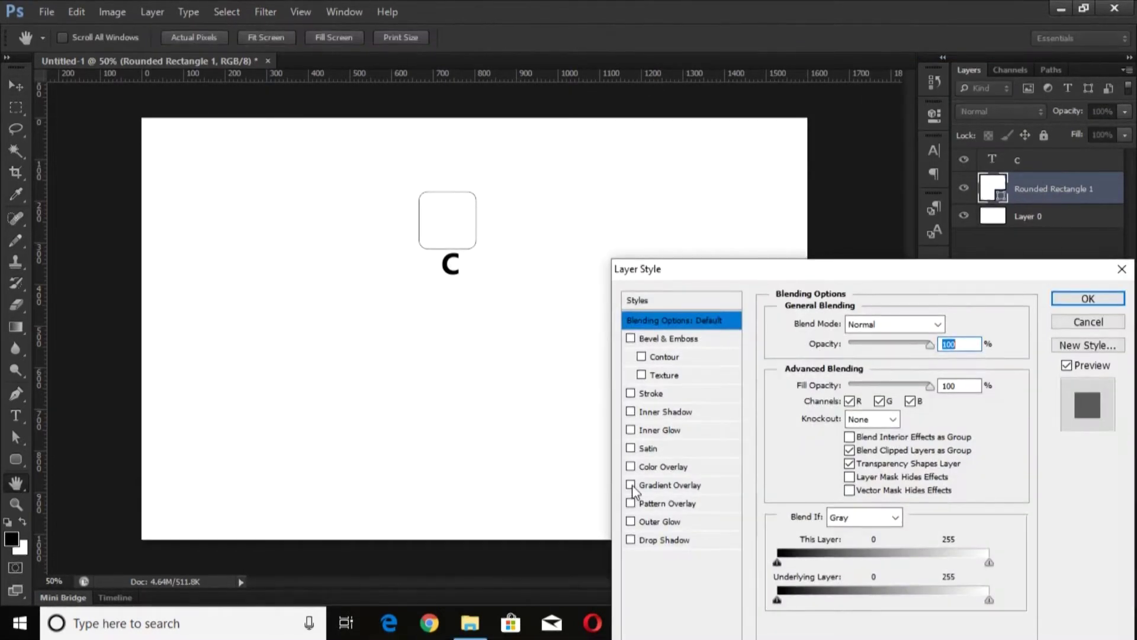
click(630, 540)
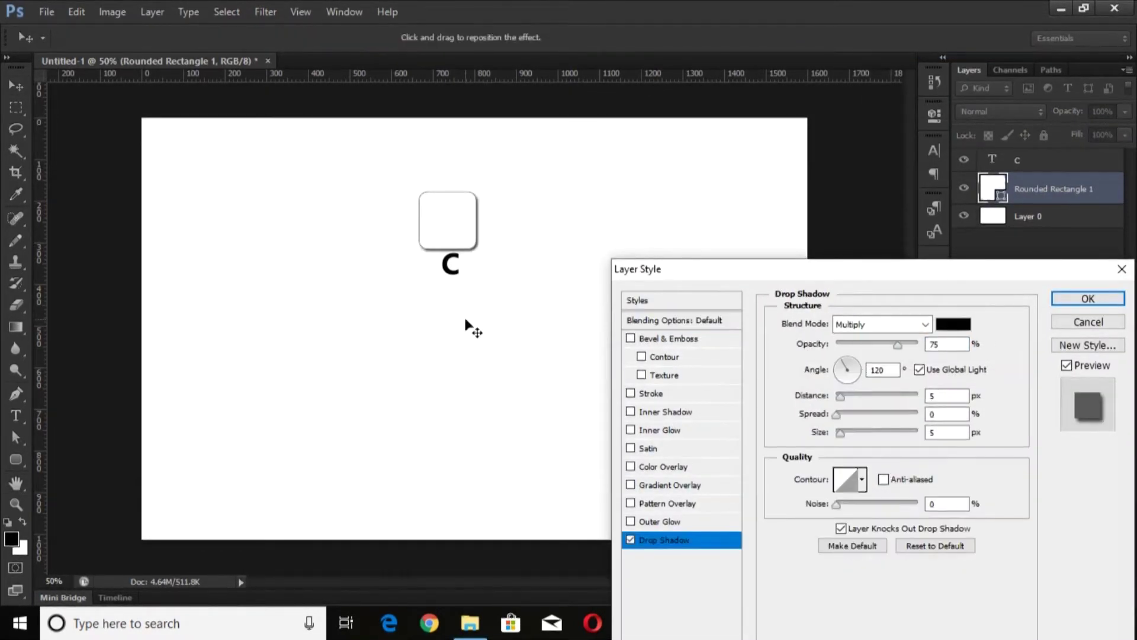
drag(465, 320, 462, 320)
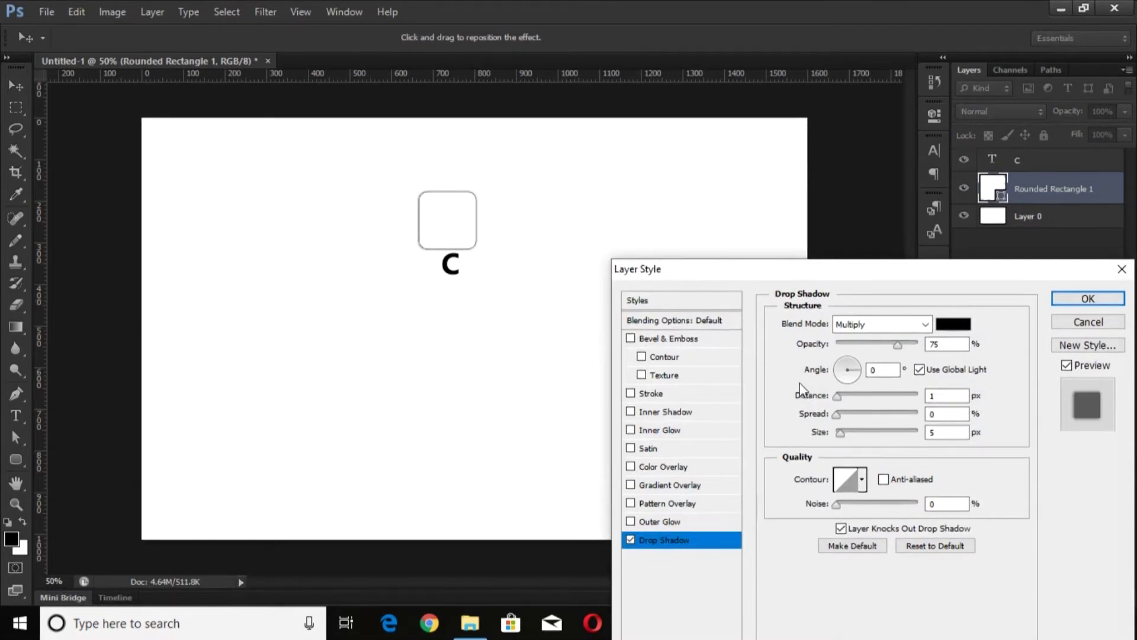
drag(839, 431, 846, 432)
drag(898, 344, 878, 346)
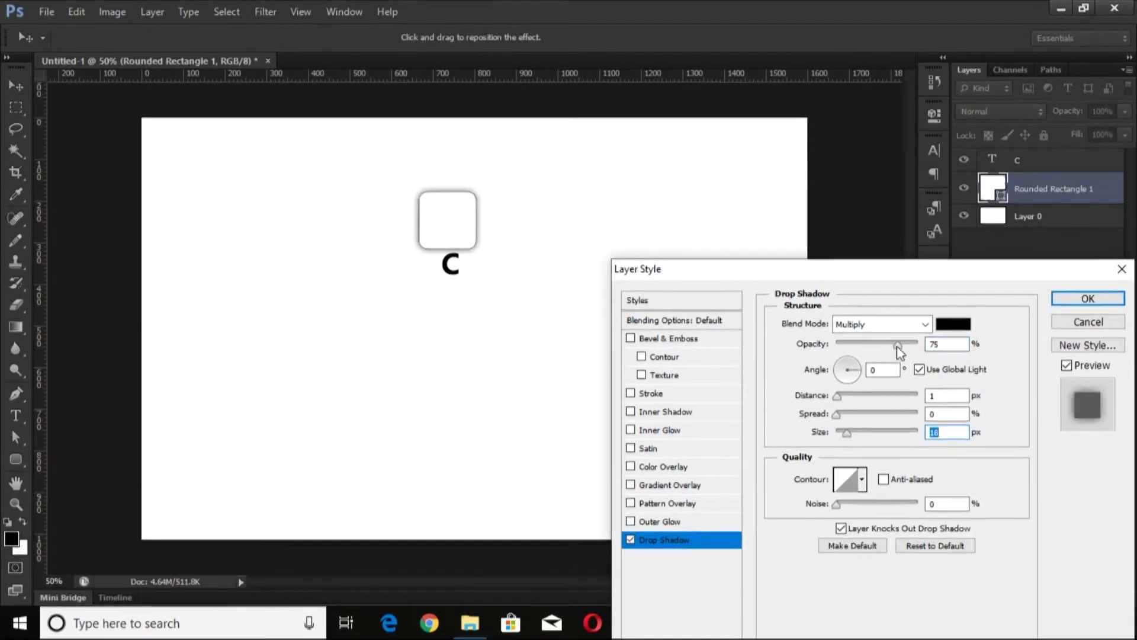
click(1103, 300)
Vertically centre the C on the rounded square and begin changing its font.
shift+click(1022, 160)
click(349, 38)
click(450, 242)
double_click(450, 239)
key(Down)
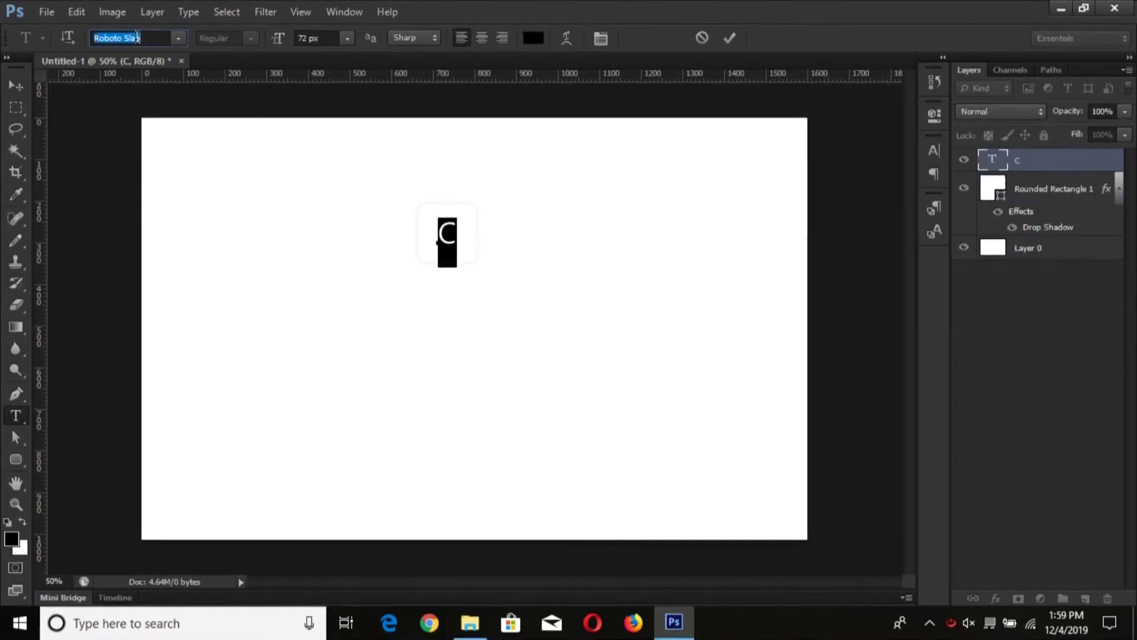
Set the C's font to Roboto Slab Bold and commit.
key(Return)
click(256, 39)
click(246, 95)
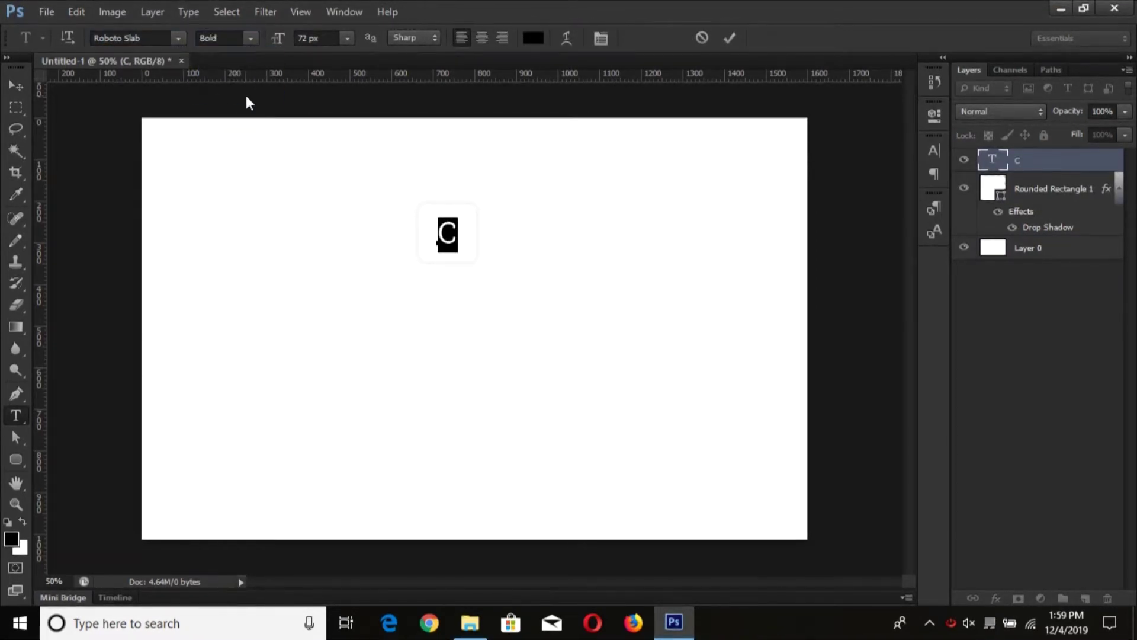
click(16, 86)
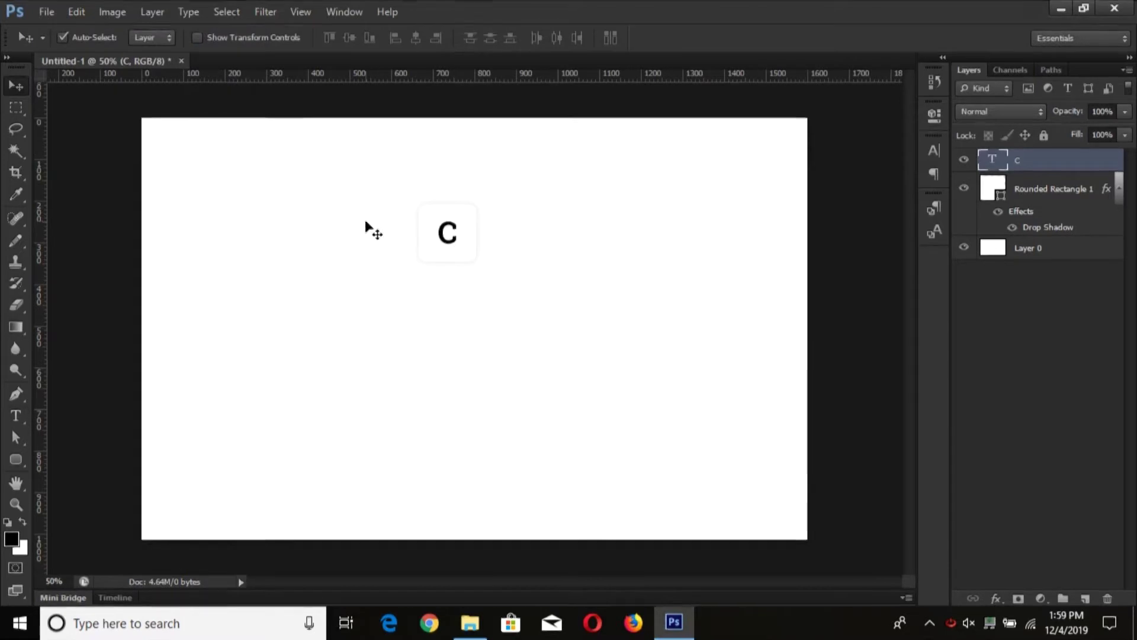
Colour the C orange-red (ff3000) and commit the text edit.
double_click(1002, 161)
click(533, 38)
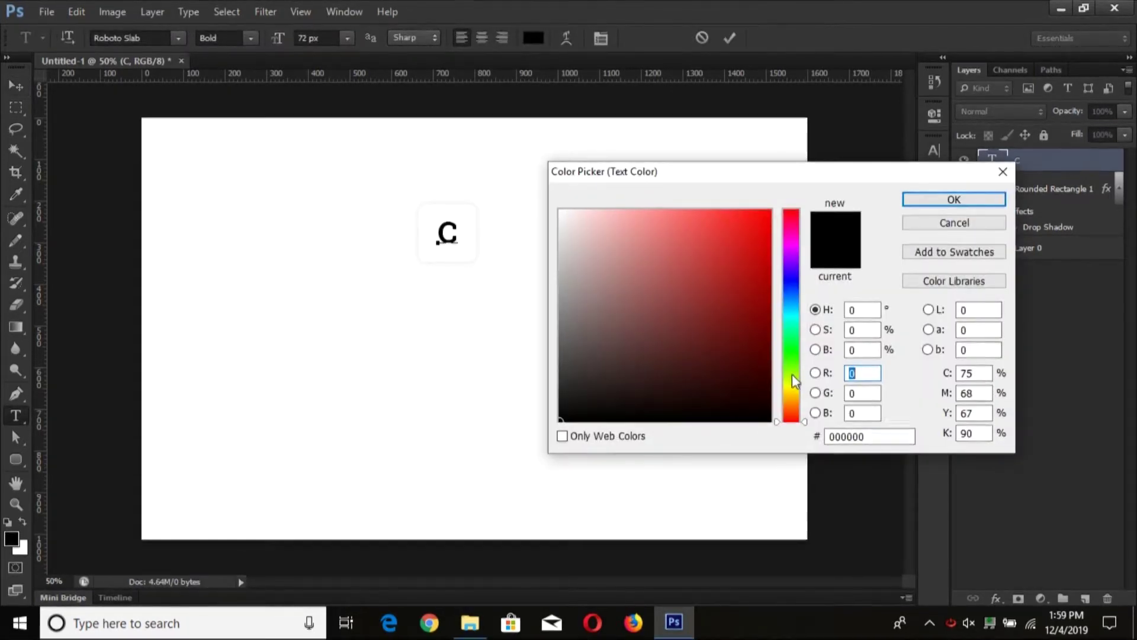
drag(792, 413, 791, 415)
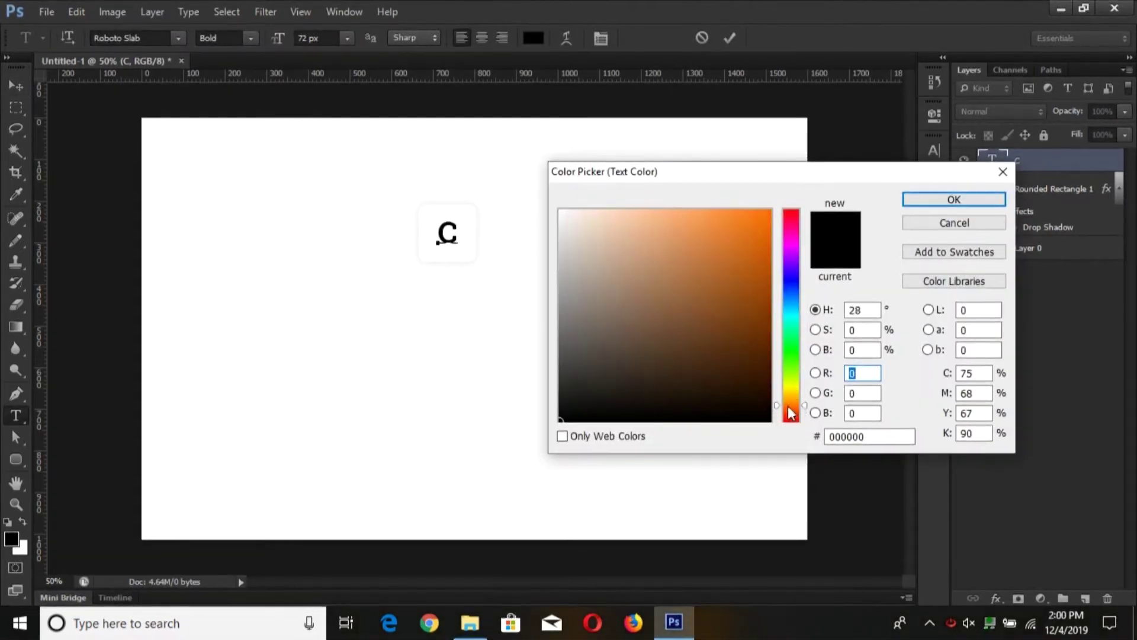
drag(758, 228, 778, 225)
key(Return)
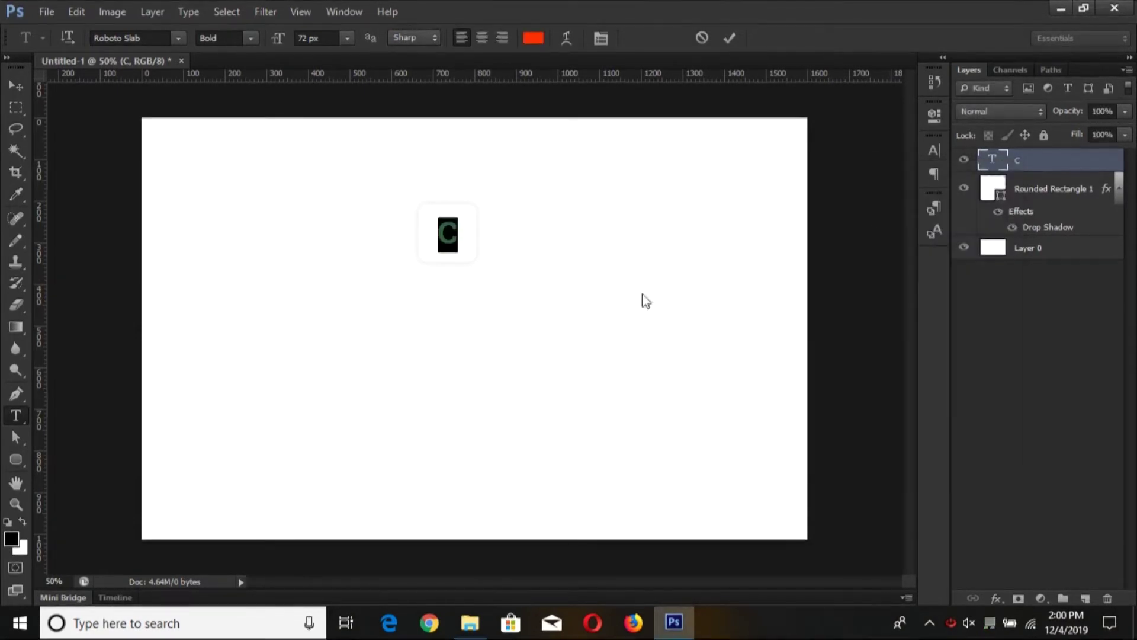
key(ctrl+Return)
key(v)
click(1038, 200)
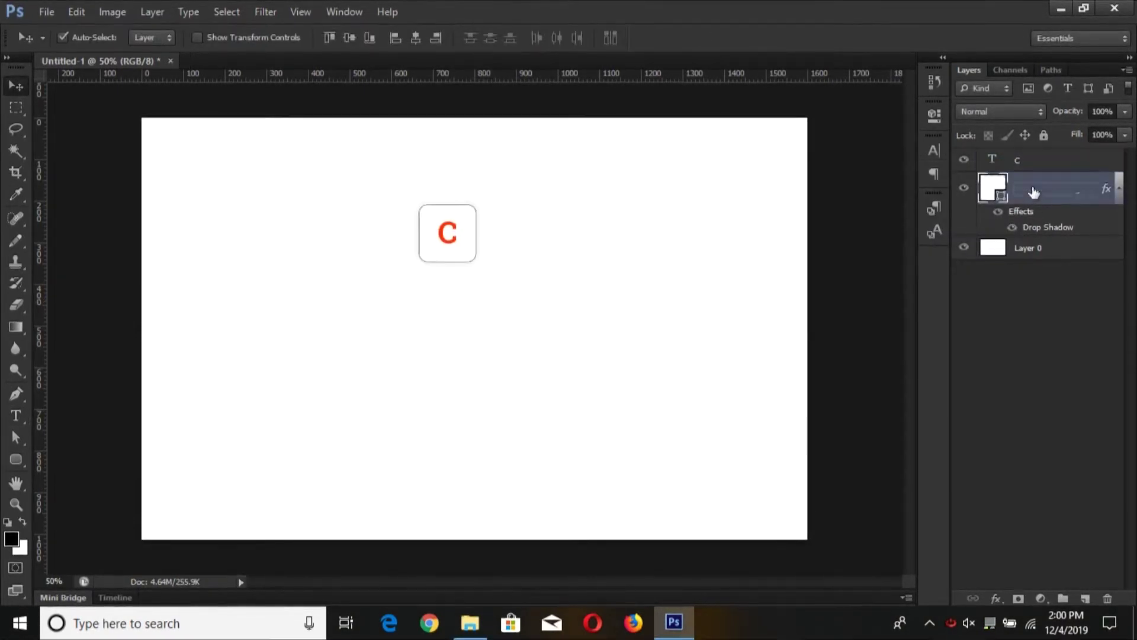
Rename the rounded square 'logo-bg' and group it with the C as 'Logo'.
double_click(1033, 189)
text(logo-bg)
key(Return)
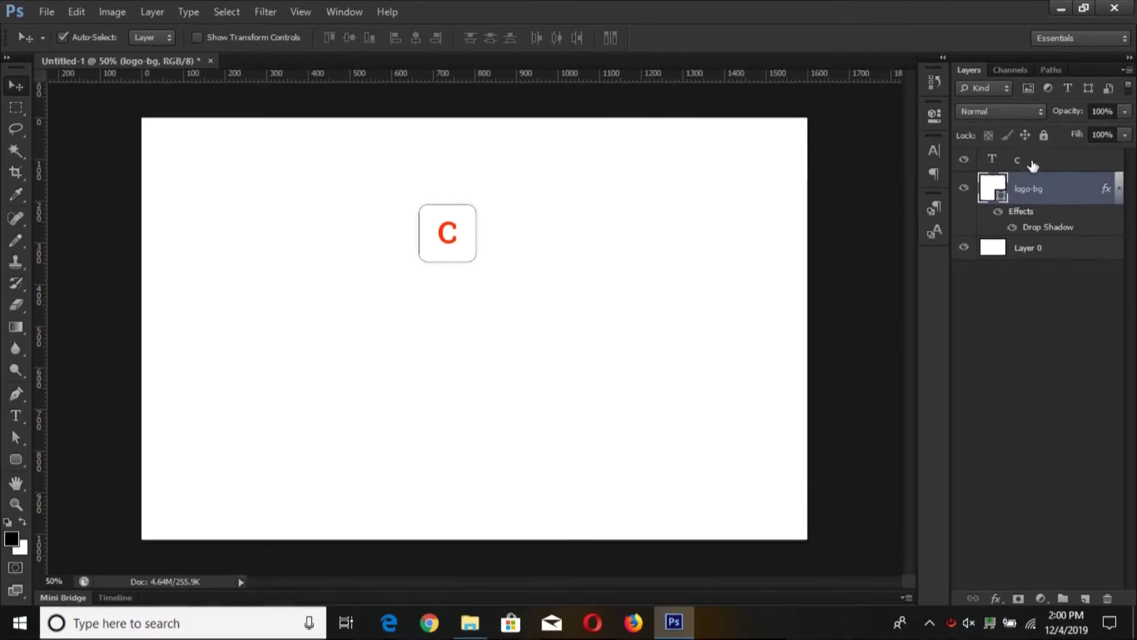
shift+click(1032, 163)
key(ctrl+g)
text(go)
key(Return)
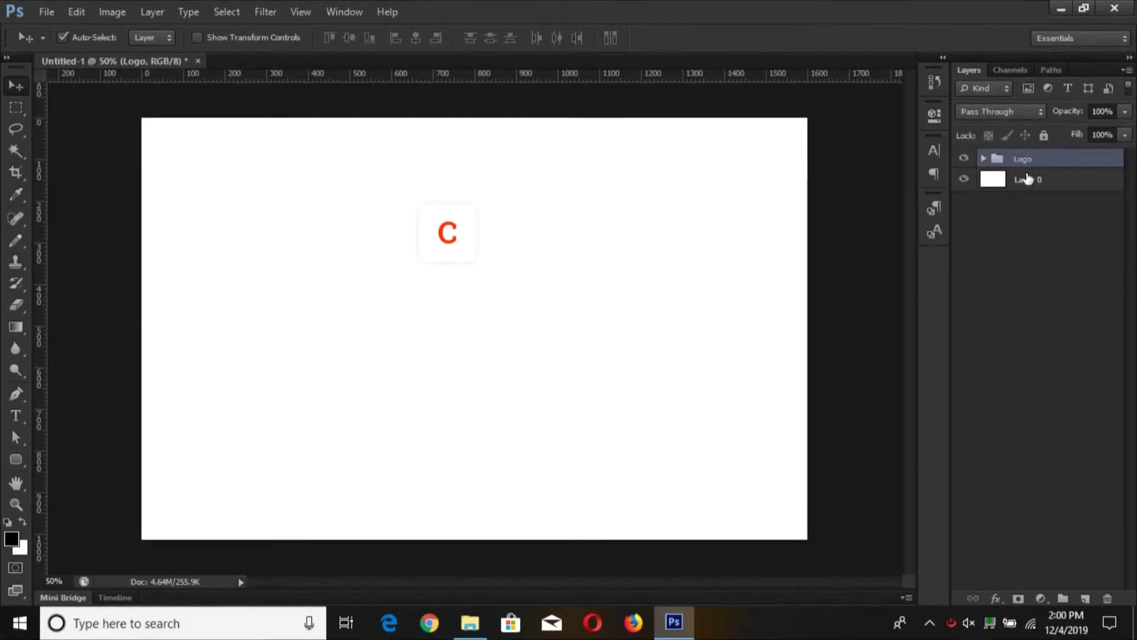
Rename the background layer 'bg' and confirm the 'Logo' group name.
click(1029, 181)
text(g)
key(Return)
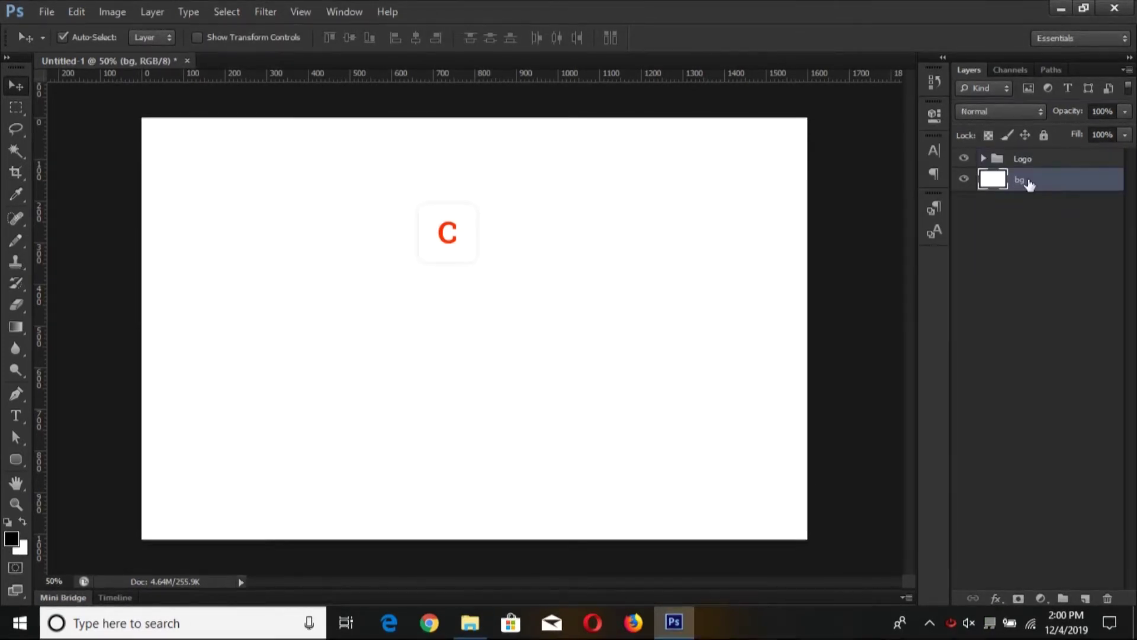
double_click(1030, 158)
key(Return)
Shrink the Logo group and move it into the top-left corner.
key(ctrl+a)
click(348, 38)
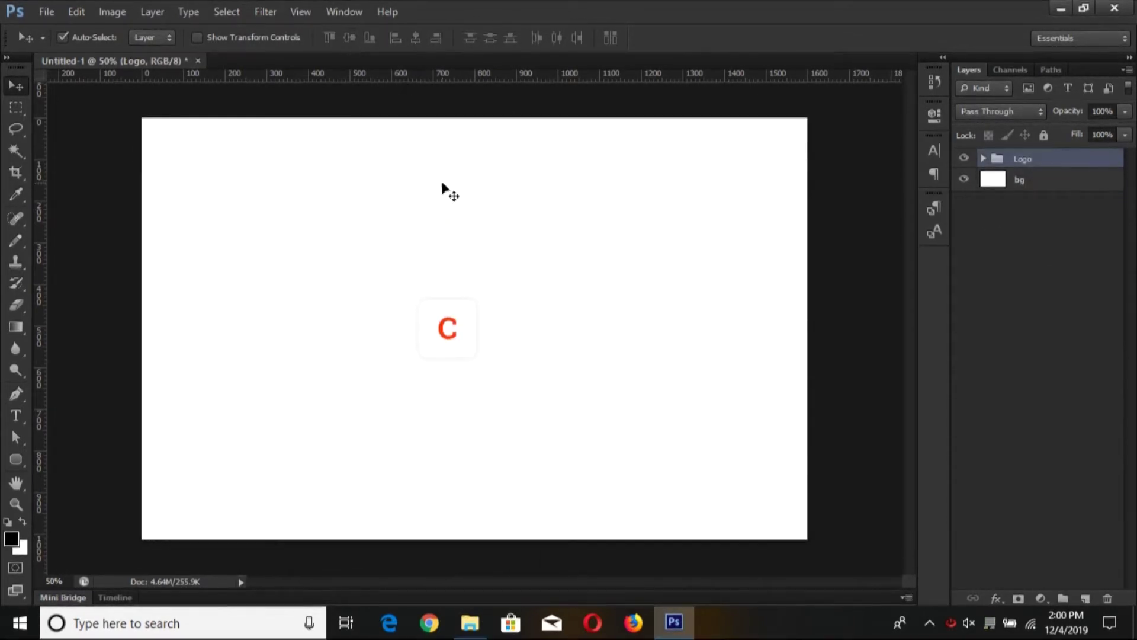
key(ctrl+t)
mouse_move(462, 329)
mouse_down()
mouse_move(295, 157)
mouse_move(299, 177)
mouse_up()
key(Return)
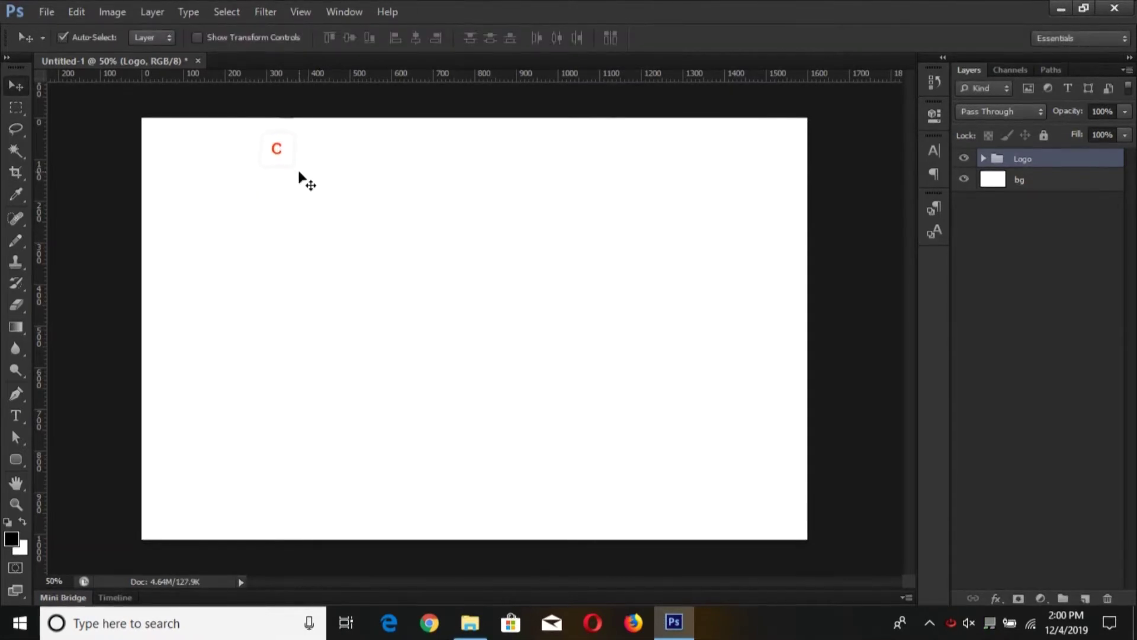
key(shift+Left)
key(shift+Left)
key(shift+Left)
Duplicate the Logo group and shift the copy to the right.
key(ctrl+j)
key(shift+Right)
key(shift+Right)
key(shift+Right)
key(shift+Right)
key(shift+Right)
key(shift+Right)
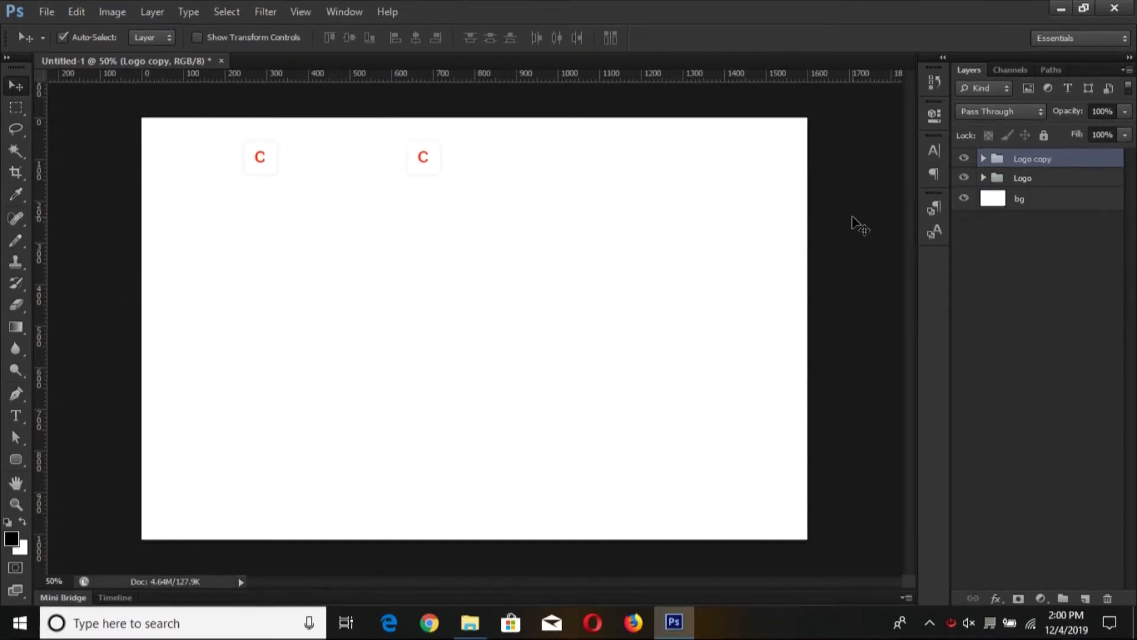
key(shift+Right)
key(shift+Right)
key(shift+Right)
key(shift+Right)
key(shift+Right)
key(shift+Right)
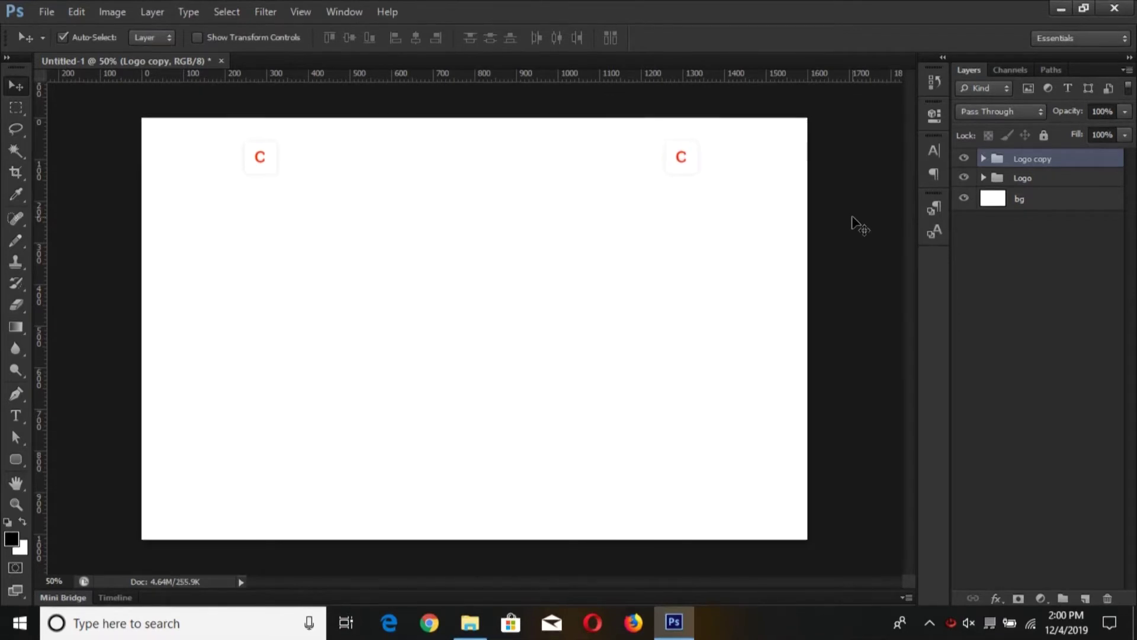
key(t)
key(z)
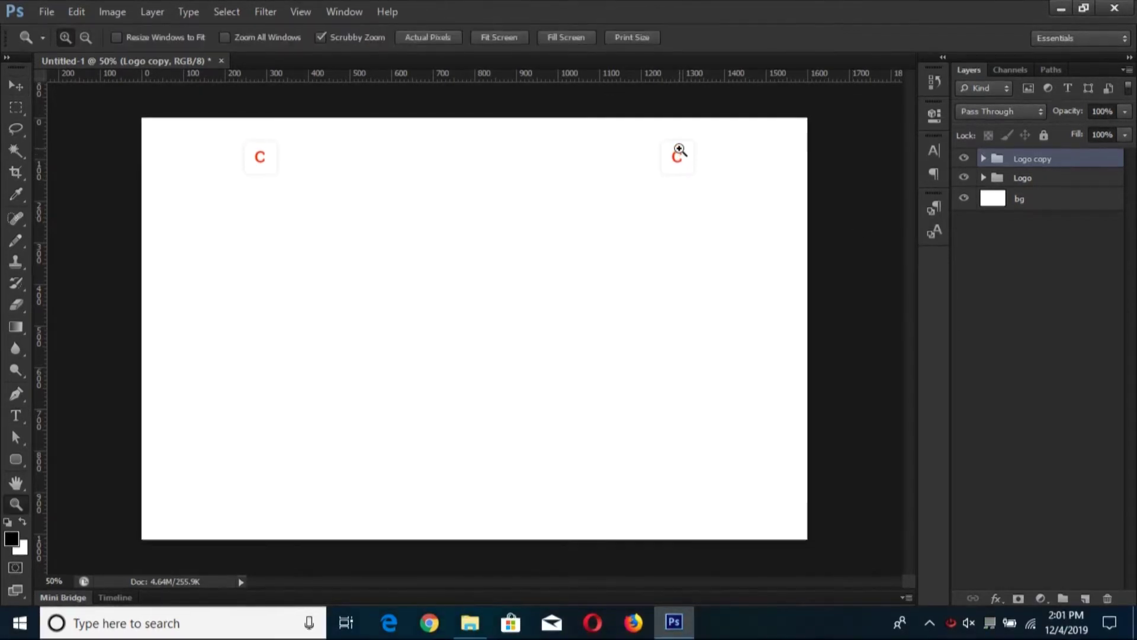
Rename the copied logo group to humburgur and delete its C letter.
drag(678, 155, 772, 208)
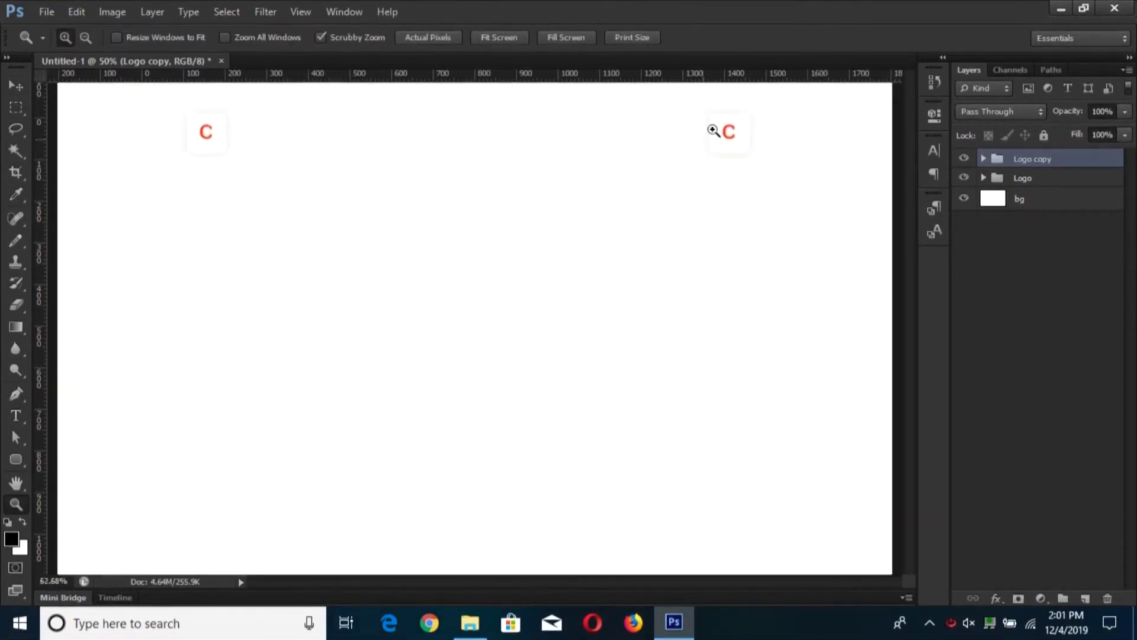
key(v)
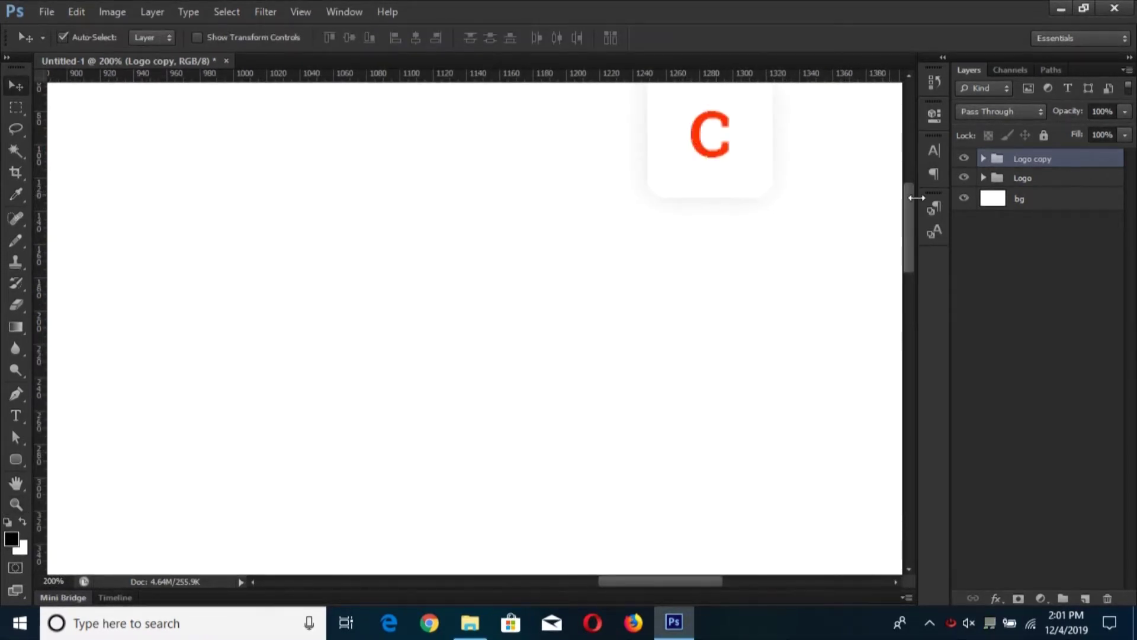
text(humburgur)
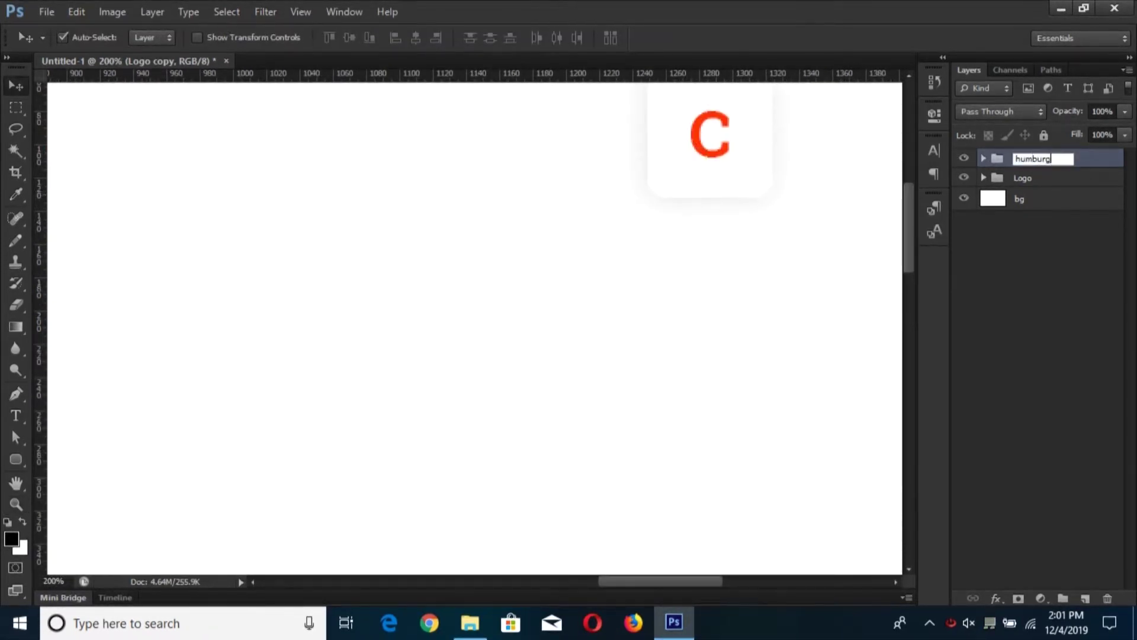
key(Return)
click(703, 148)
key(Delete)
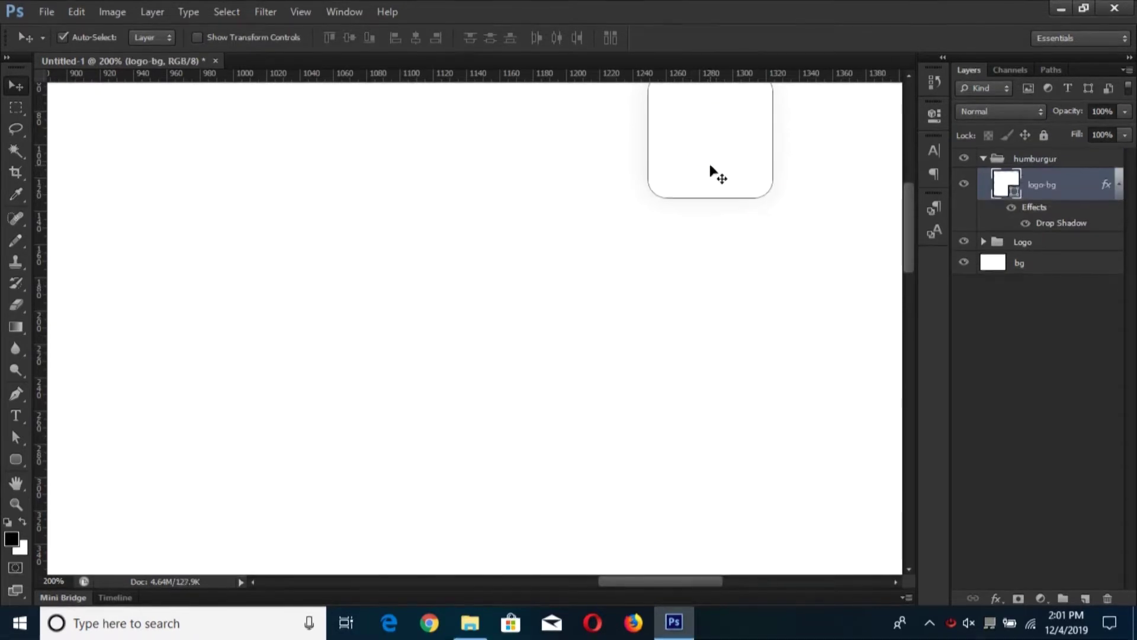
Draw a thin black rectangle bar inside the copied tile.
click(15, 462)
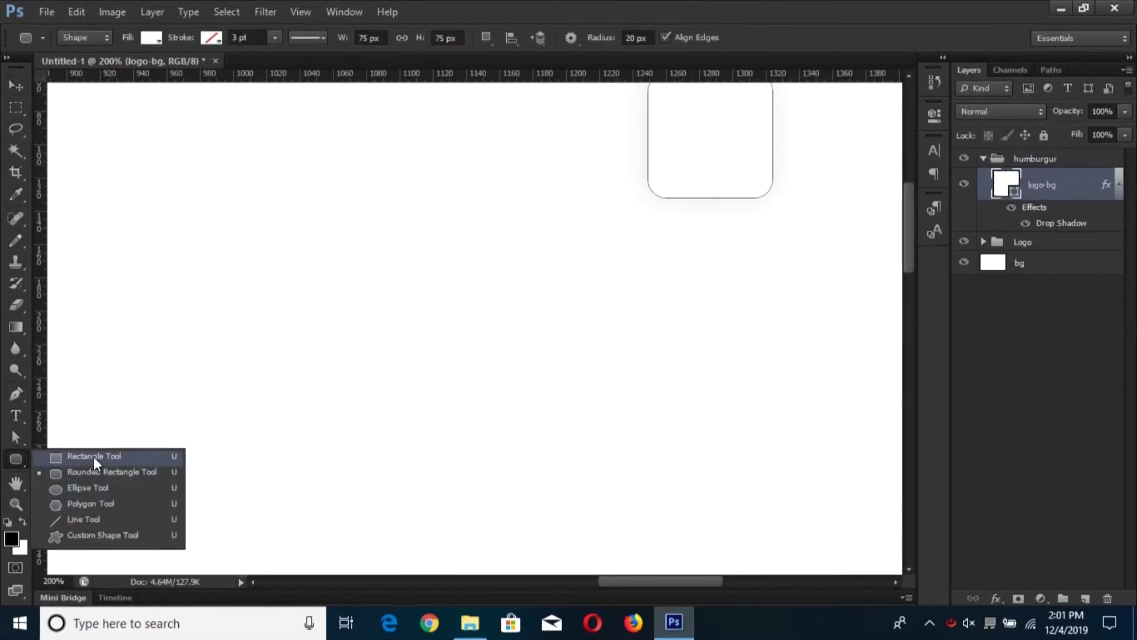
click(93, 457)
drag(680, 227, 721, 231)
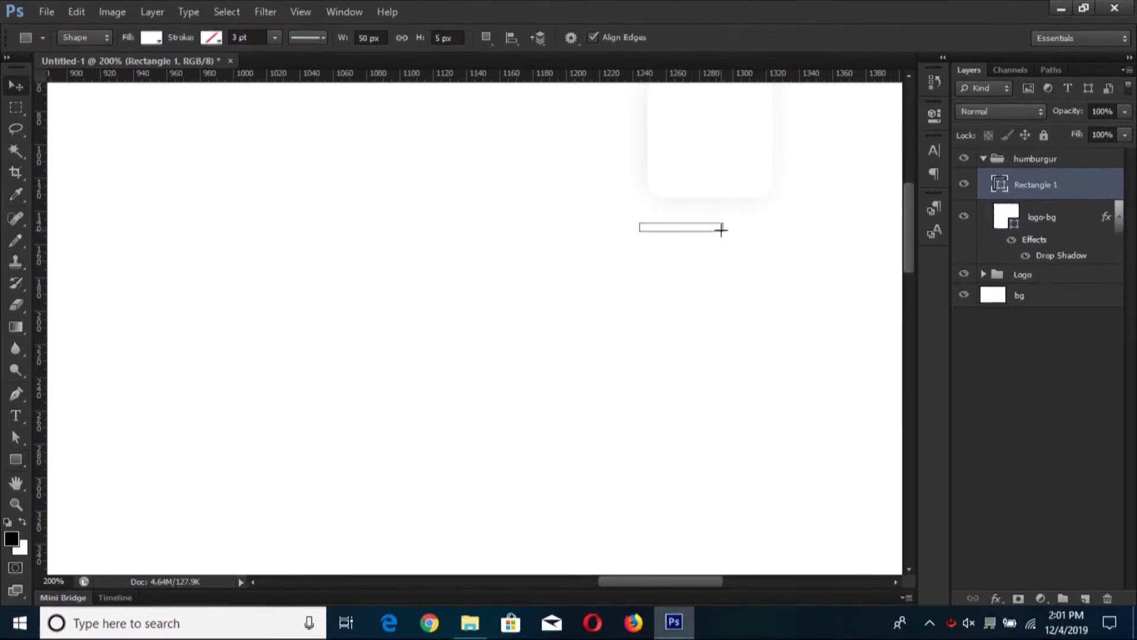
key(v)
key(shift+Up)
key(shift+Up)
key(shift+Up)
key(shift+Up)
key(shift+Up)
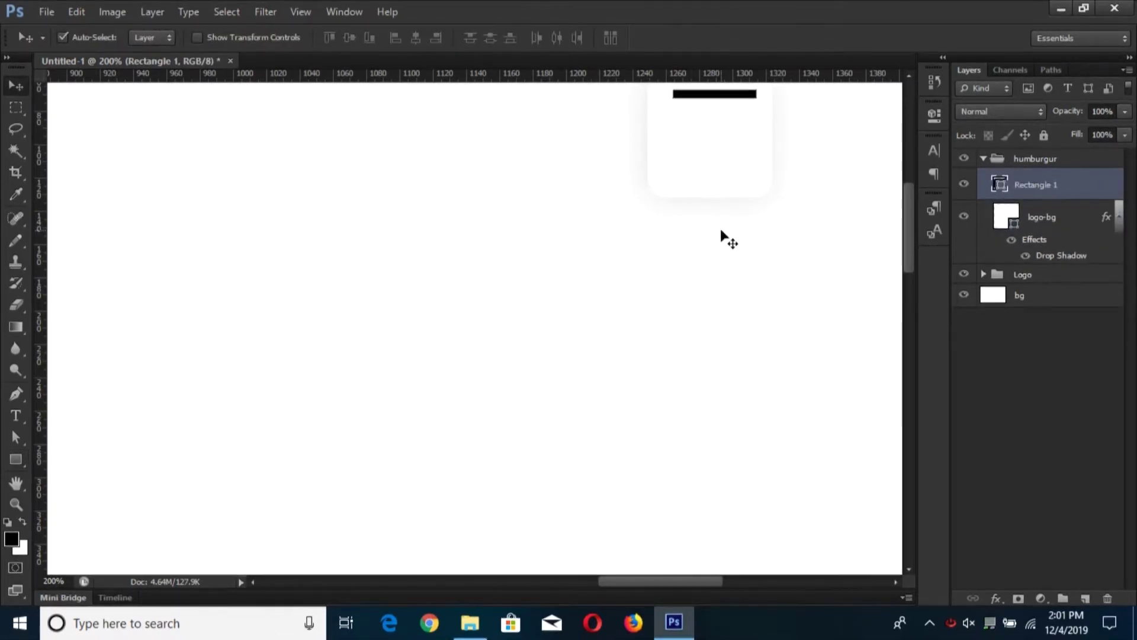
scroll(740, 264, up, 3)
Duplicate the bar into three evenly spaced horizontal bars.
key(ctrl+j)
key(Down)
key(Down)
key(Down)
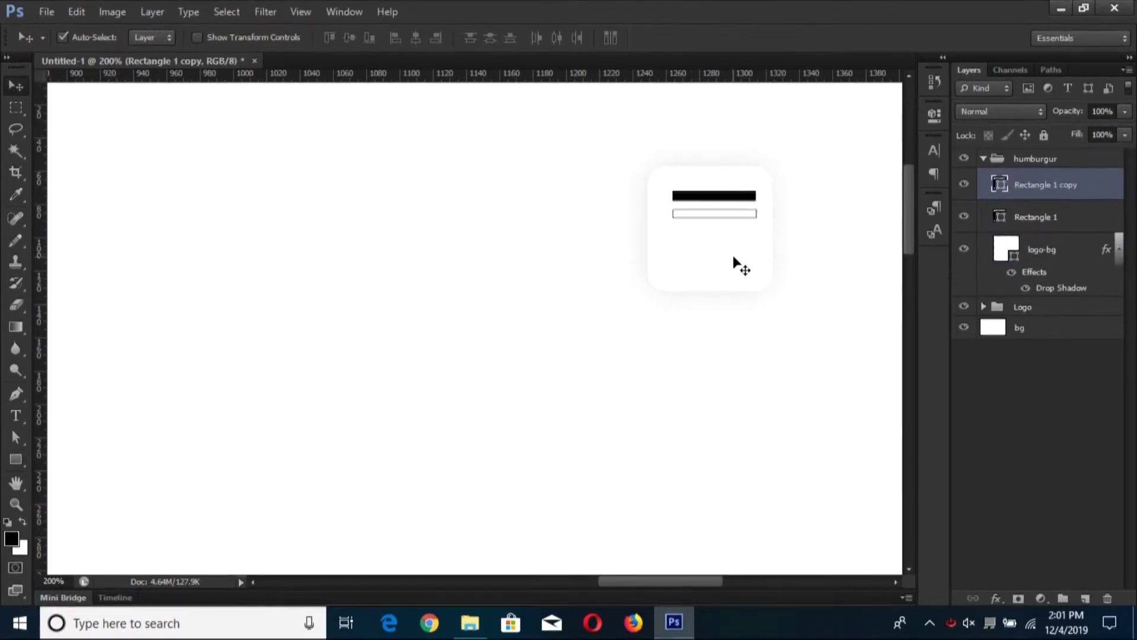
key(ctrl+j)
key(shift+Down)
key(shift+Down)
key(shift+Down)
key(shift+Up)
key(Up)
key(Up)
key(Up)
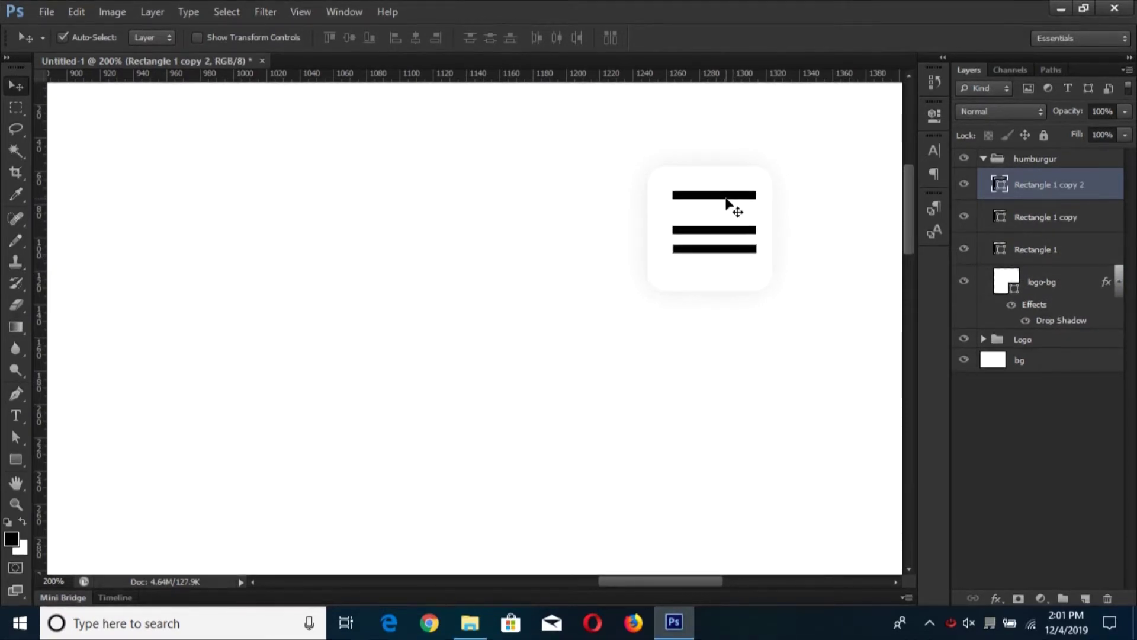
shift+click(728, 200)
key(Down)
key(Down)
key(Down)
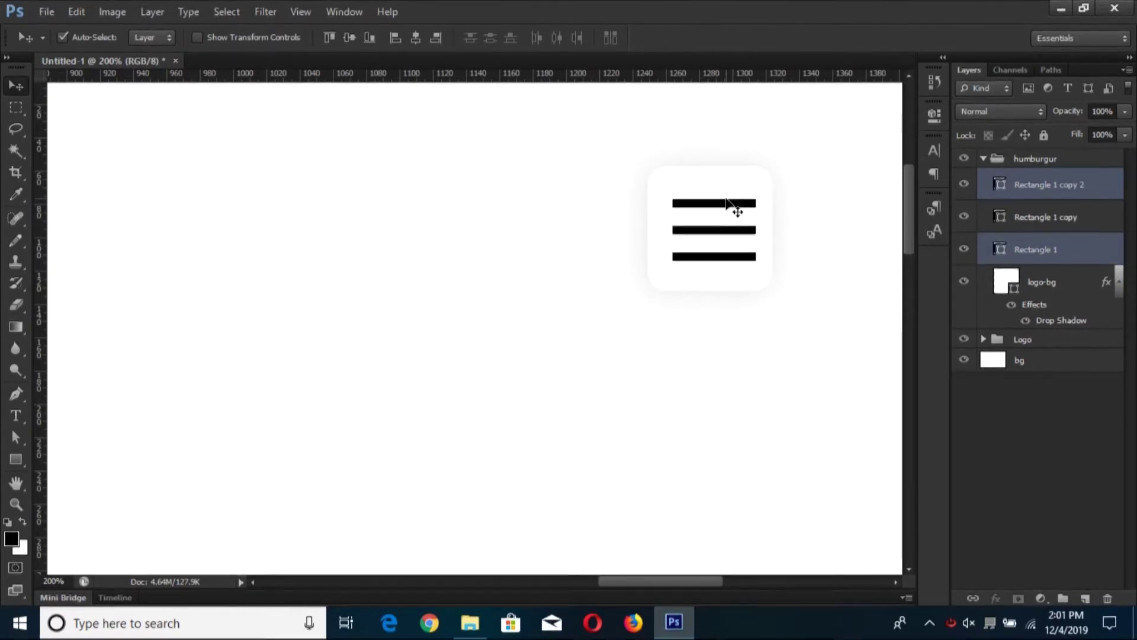
Narrow and shorten all three bars together with Free Transform.
shift+click(1038, 219)
shift+click(1051, 185)
key(ctrl+t)
drag(756, 231, 711, 259)
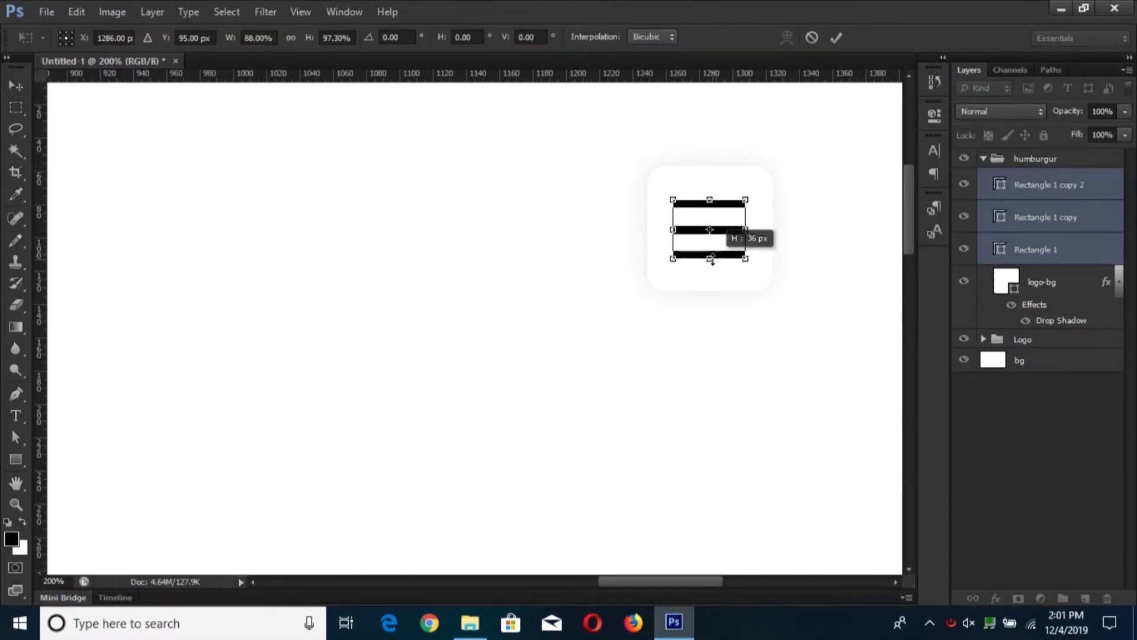
key(Return)
Sample the red of the C logo with the Eyedropper.
key(ctrl+minus)
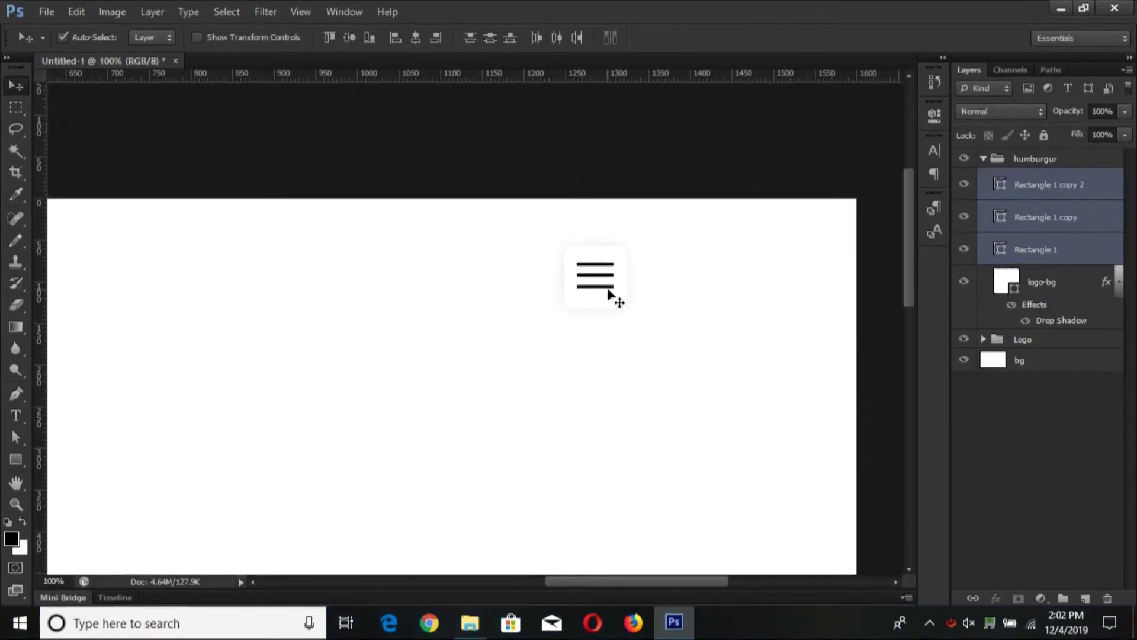
scroll(528, 318, left, 5)
scroll(528, 317, left, 5)
key(i)
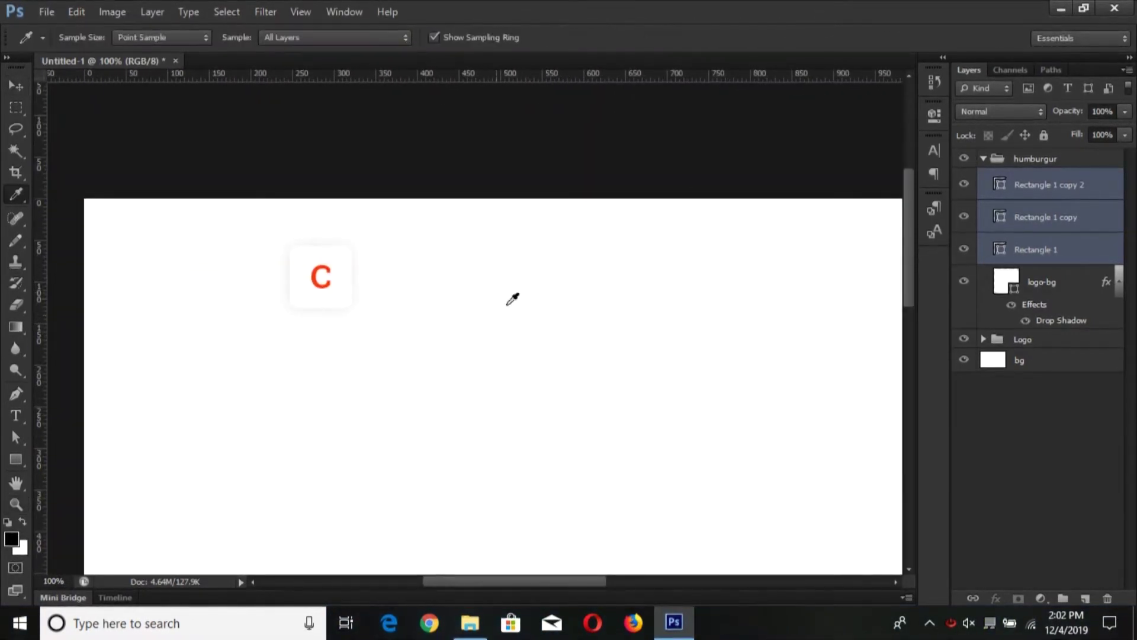
click(320, 265)
key(v)
Fill the menu bars with the sampled logo red.
scroll(508, 259, right, 5)
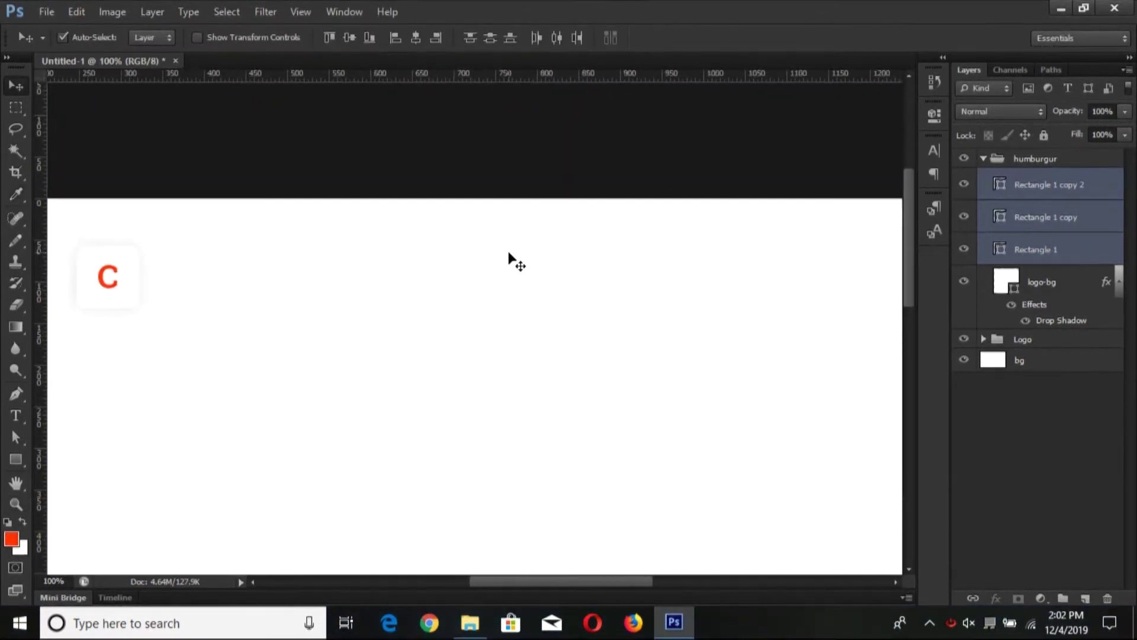
scroll(667, 237, right, 5)
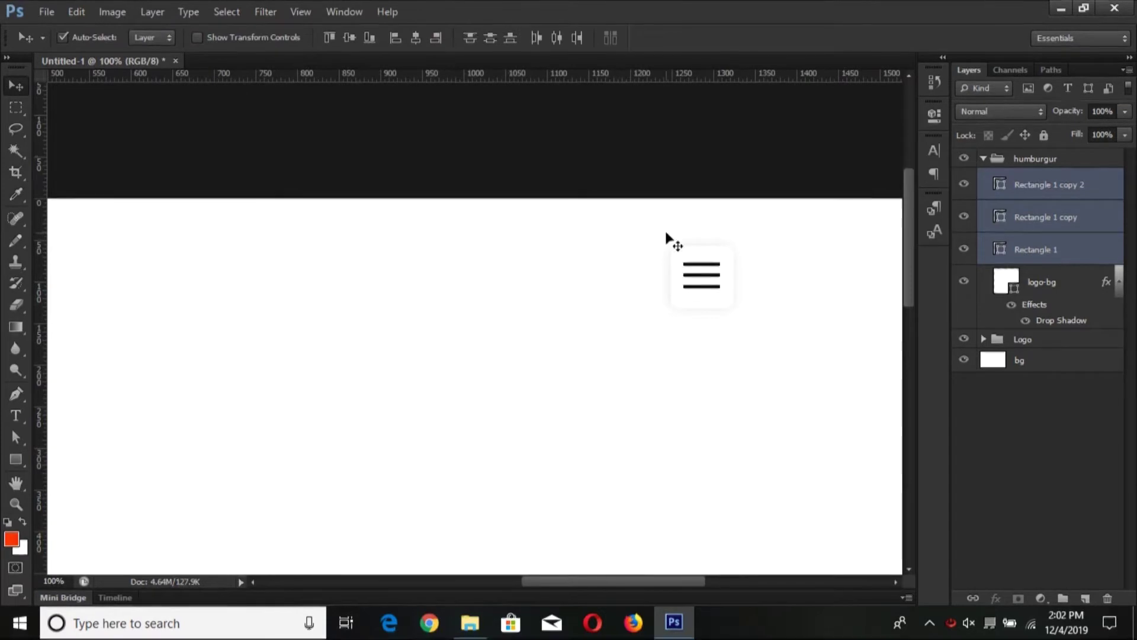
click(1043, 186)
key(alt+BackSpace)
click(1059, 216)
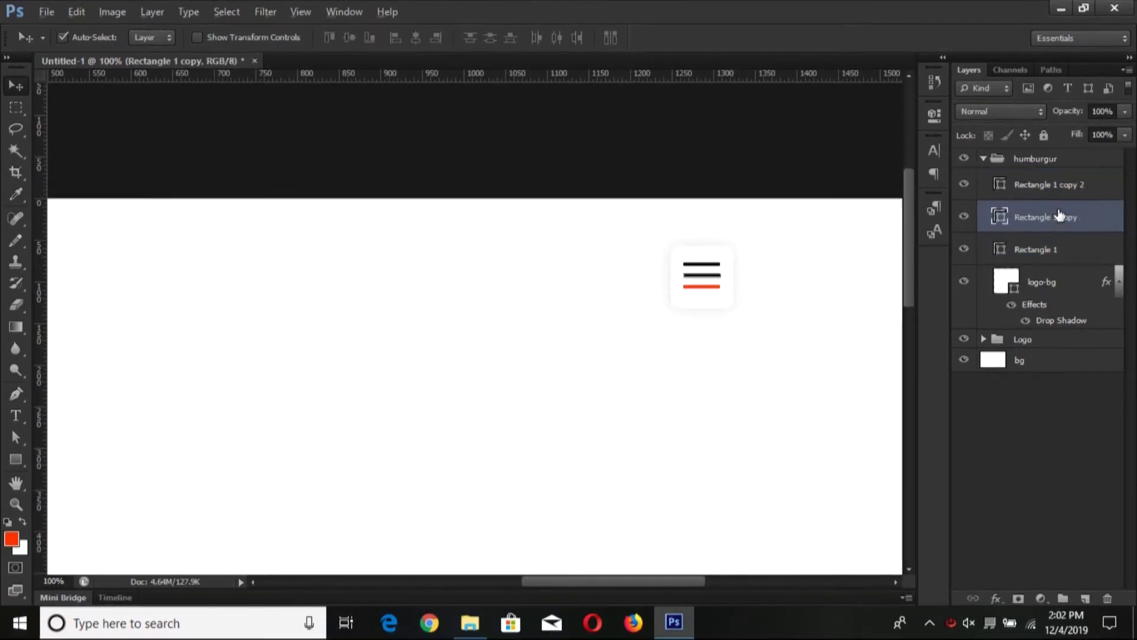
key(alt+BackSpace)
click(1059, 250)
Widen the middle bar, then shrink all three bars proportionally.
key(z)
click(716, 300)
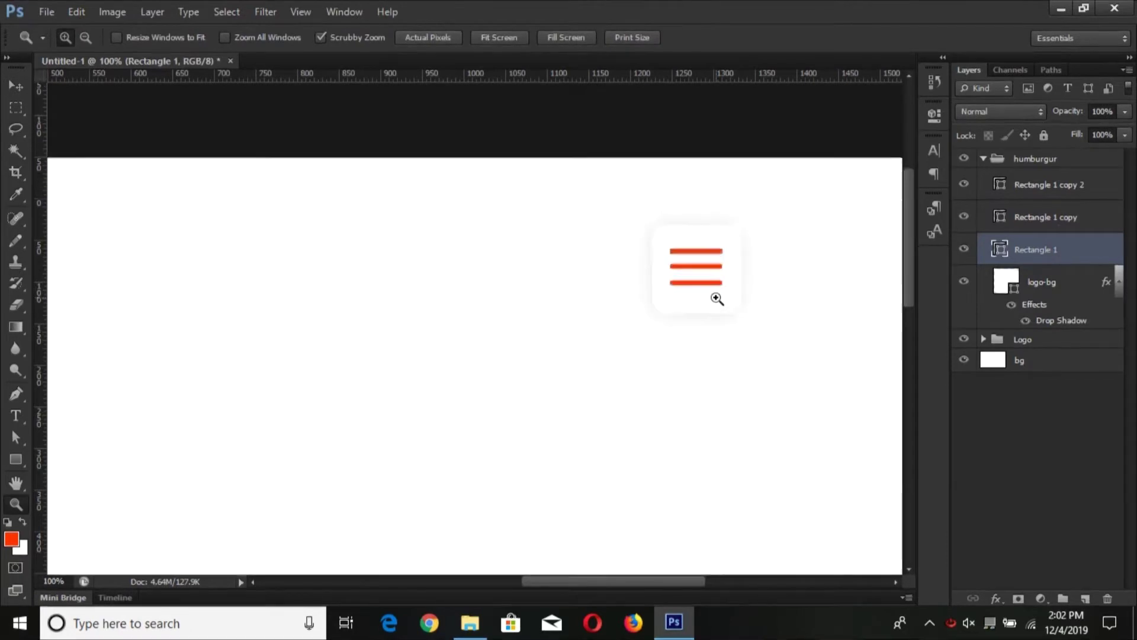
key(v)
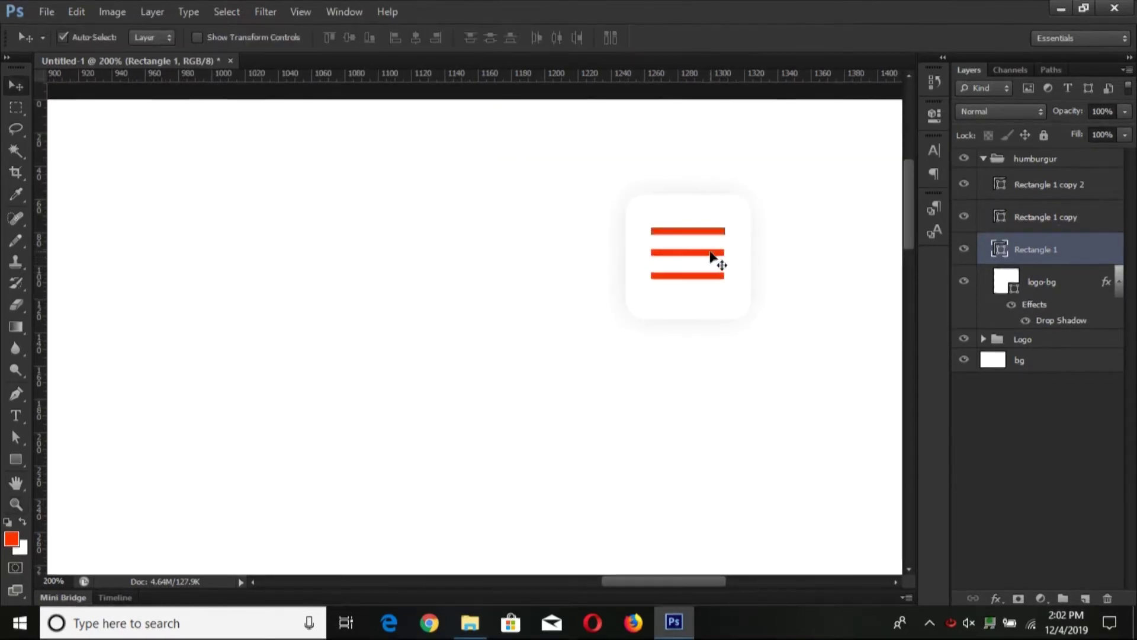
click(715, 253)
key(ctrl+t)
drag(724, 254, 735, 254)
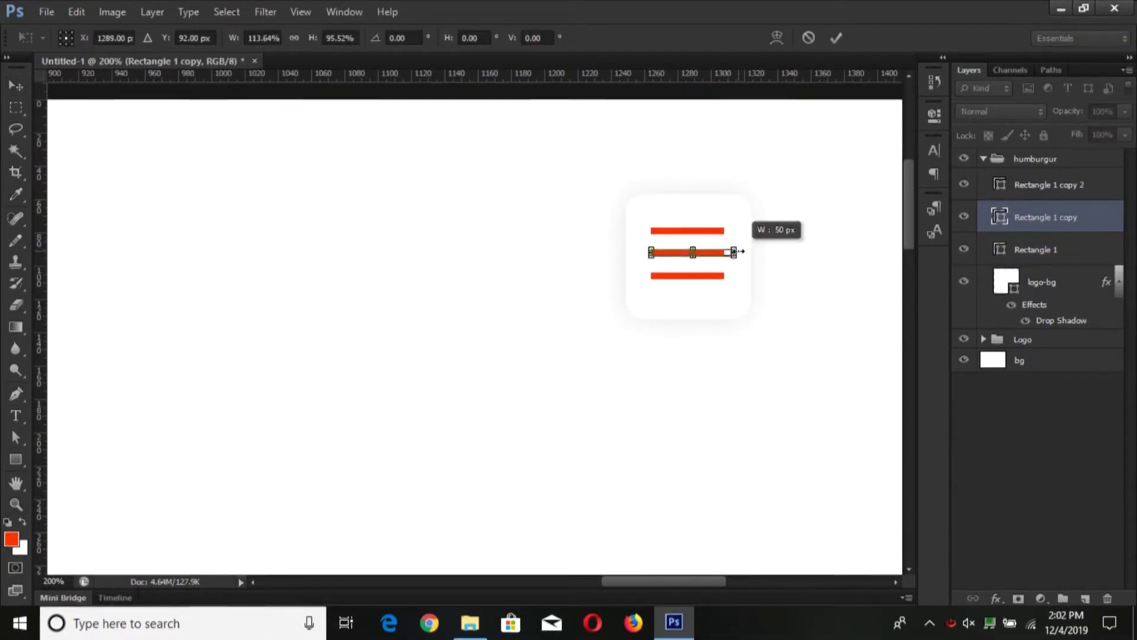
key(Return)
click(1060, 193)
shift+click(1050, 250)
key(ctrl+t)
drag(739, 282, 732, 278)
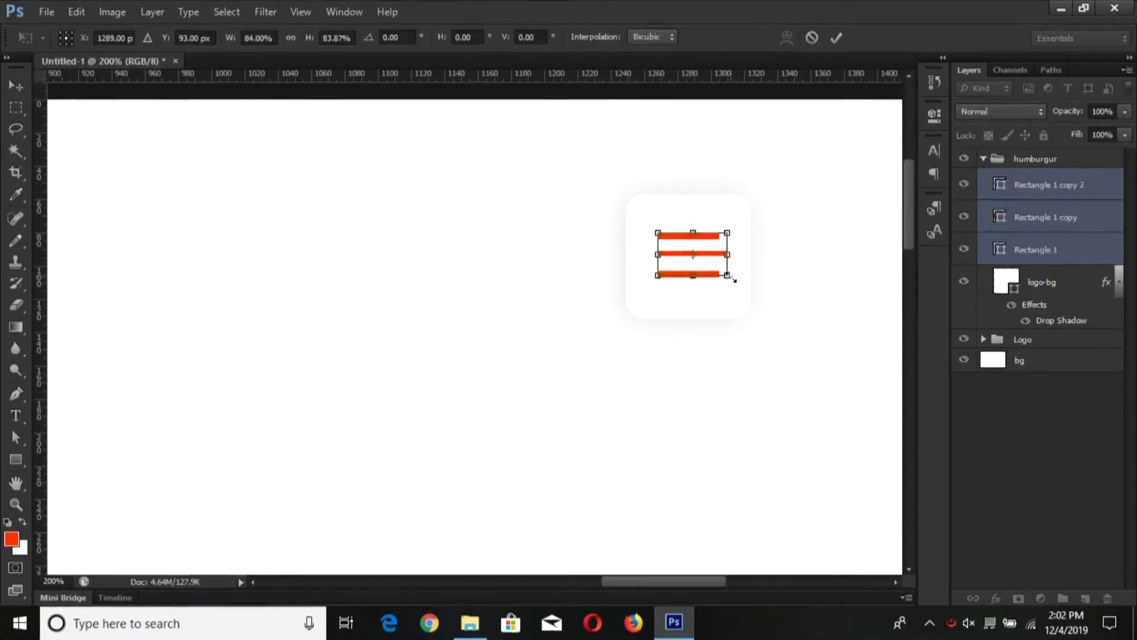
key(Return)
Shrink the rounded tile around its centre and adjust the middle bar's thickness.
click(735, 302)
key(ctrl+t)
drag(751, 318, 738, 311)
key(Return)
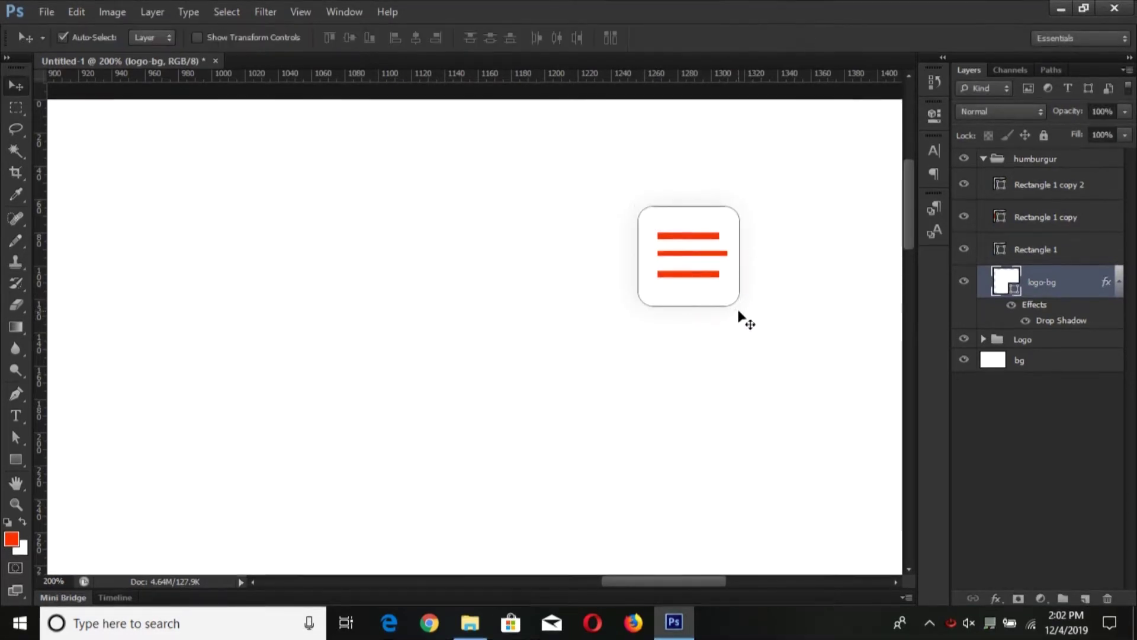
click(764, 296)
click(691, 254)
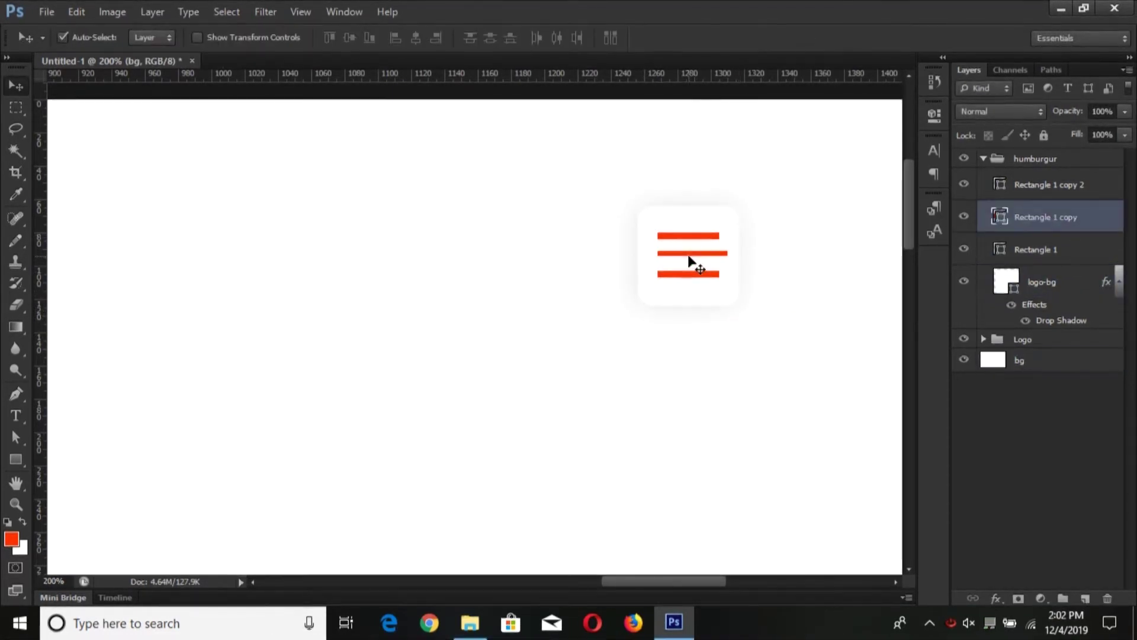
key(ctrl+t)
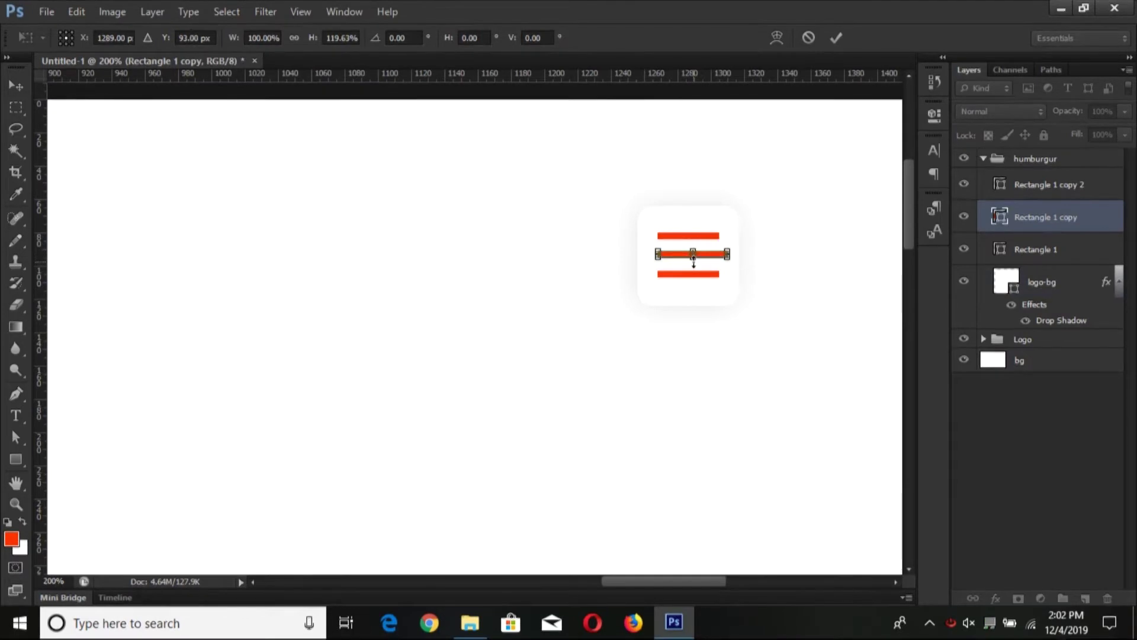
key(Return)
Widen the rounded tile slightly and view the whole canvas.
key(ctrl+minus)
click(622, 330)
click(609, 308)
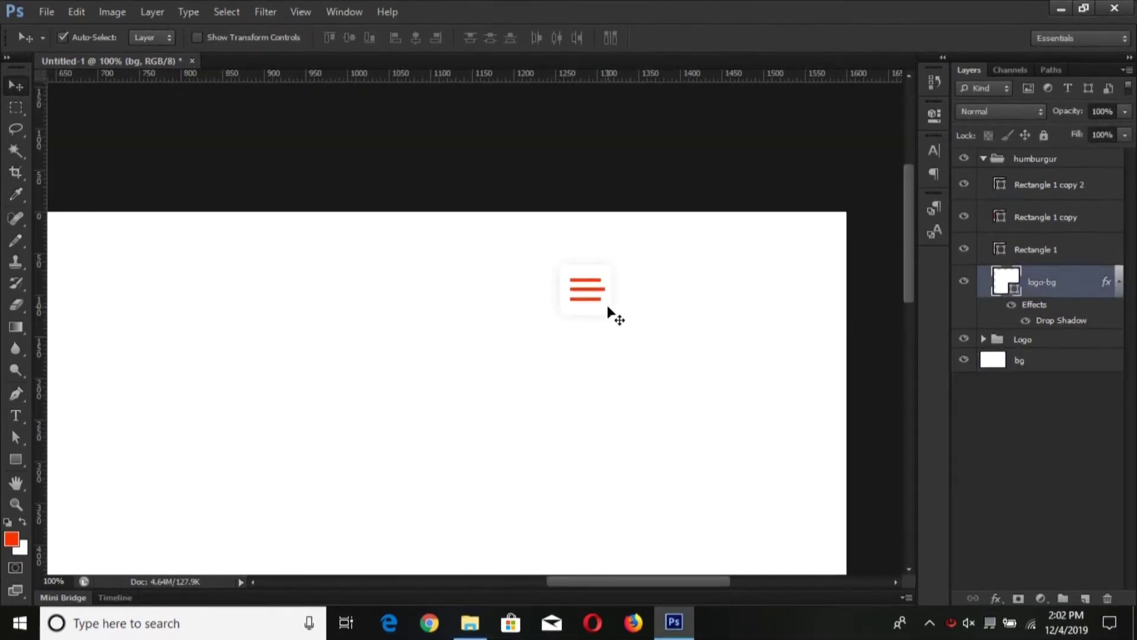
key(ctrl+t)
drag(610, 290, 617, 290)
key(Return)
click(618, 296)
click(596, 312)
click(691, 377)
key(ctrl+0)
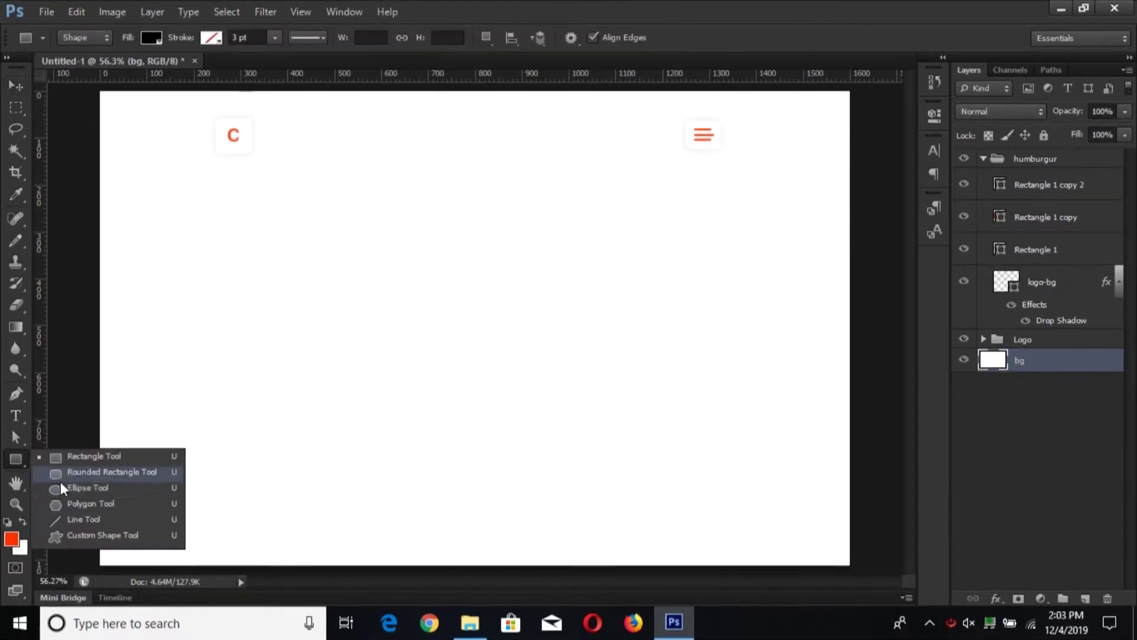
Draw a small black circle below the C logo.
drag(12, 459, 66, 486)
drag(224, 280, 274, 312)
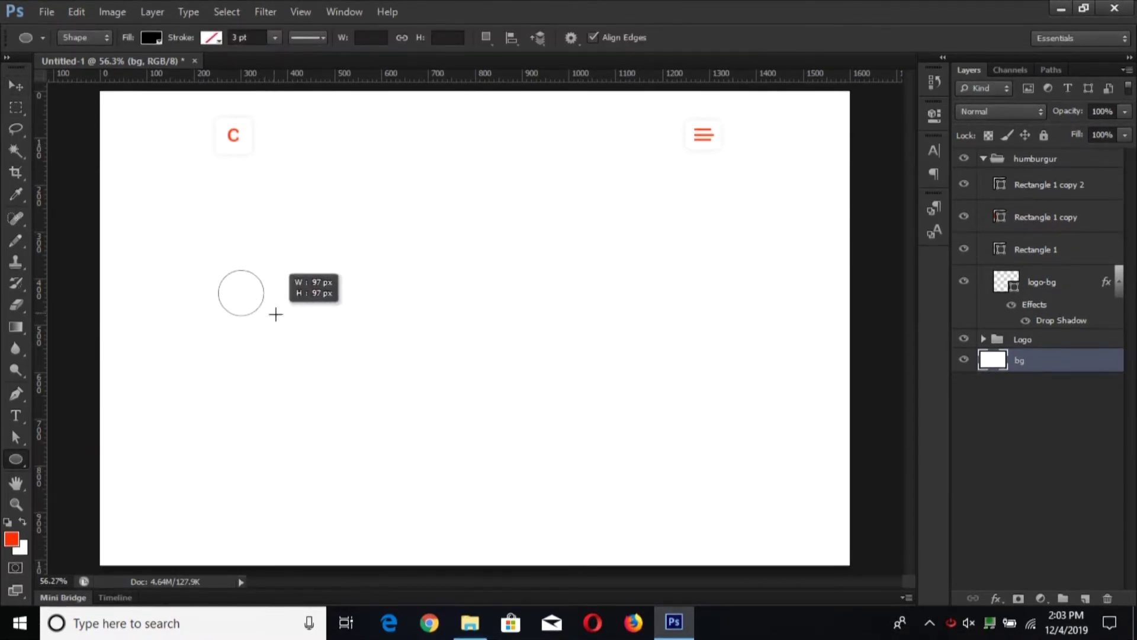
key(v)
key(shift+Up)
key(shift+Up)
key(shift+Up)
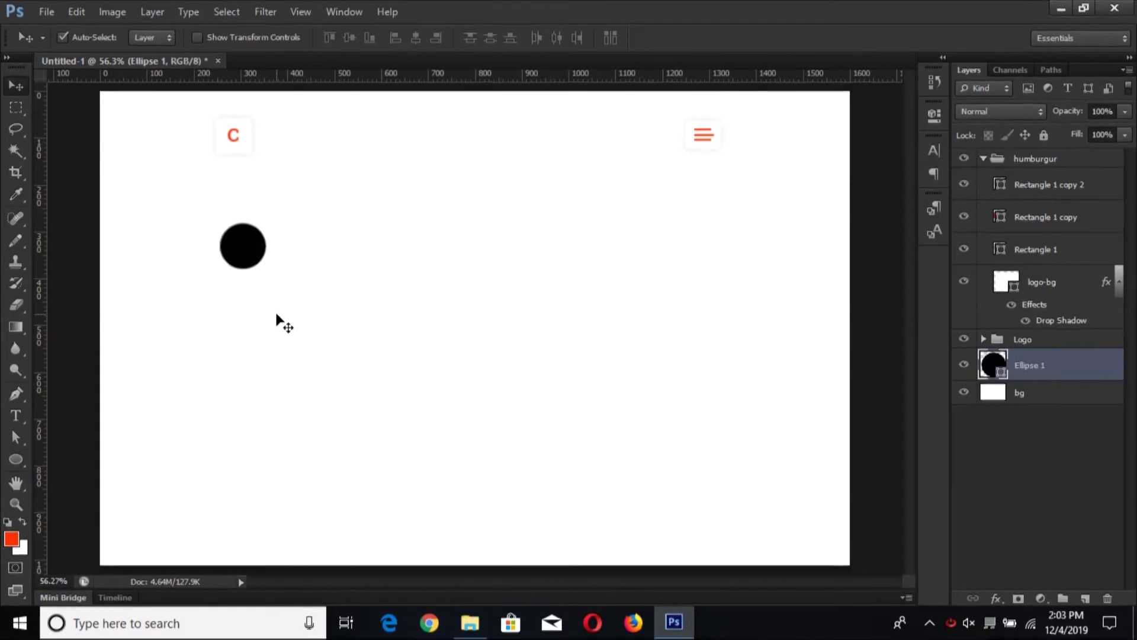
Add a horizontal Gradient Overlay layer style to the circle.
right_click(1059, 364)
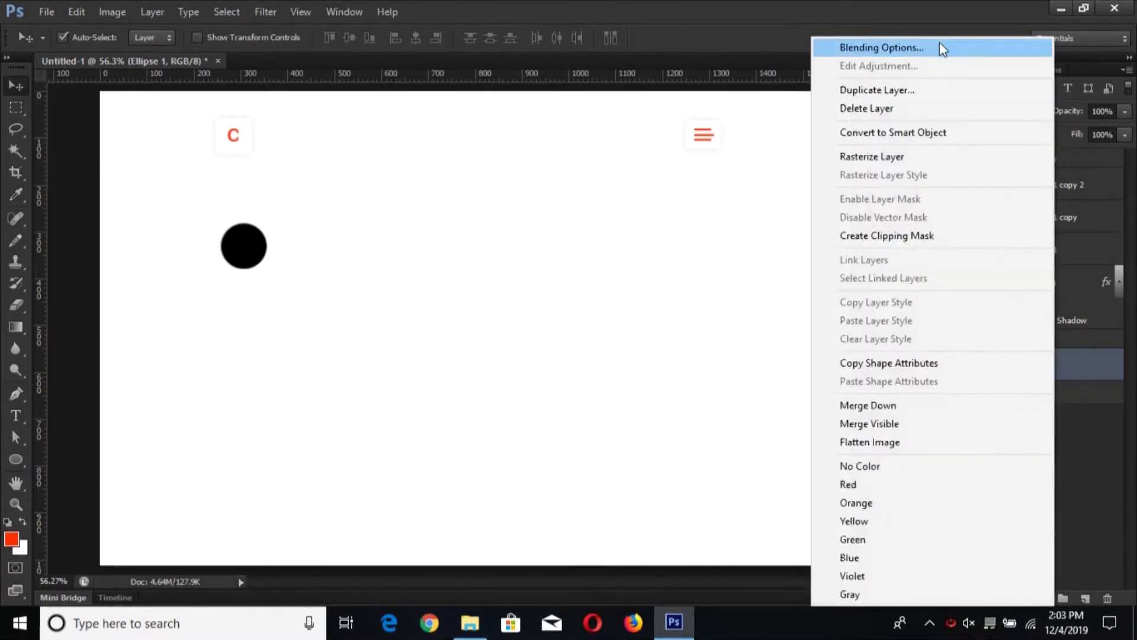
click(939, 42)
click(665, 485)
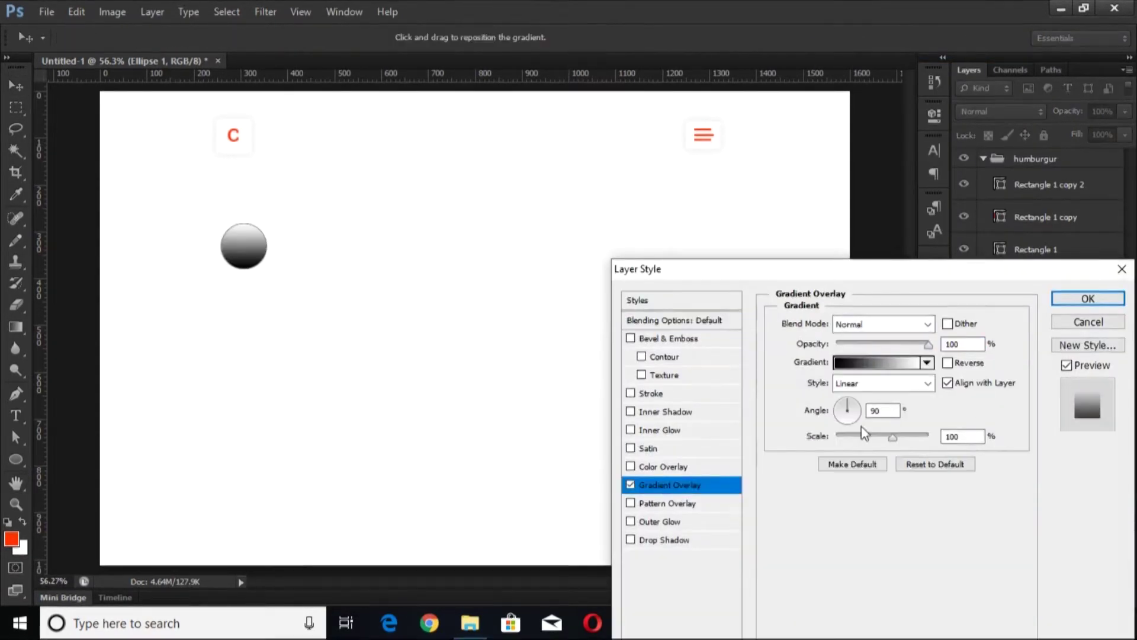
click(839, 409)
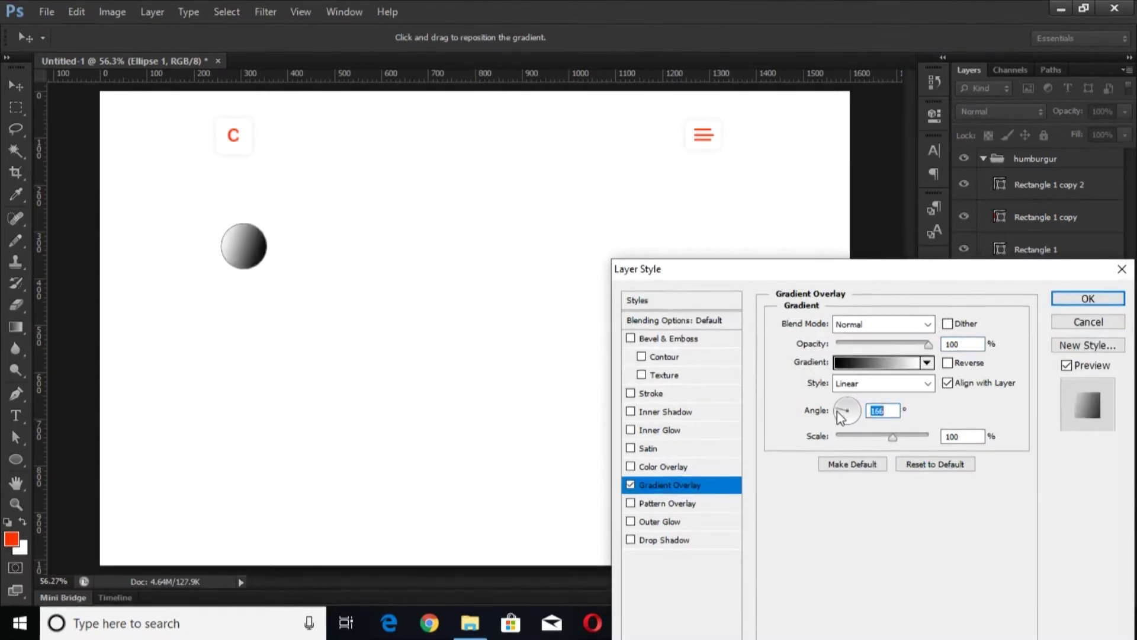
click(891, 363)
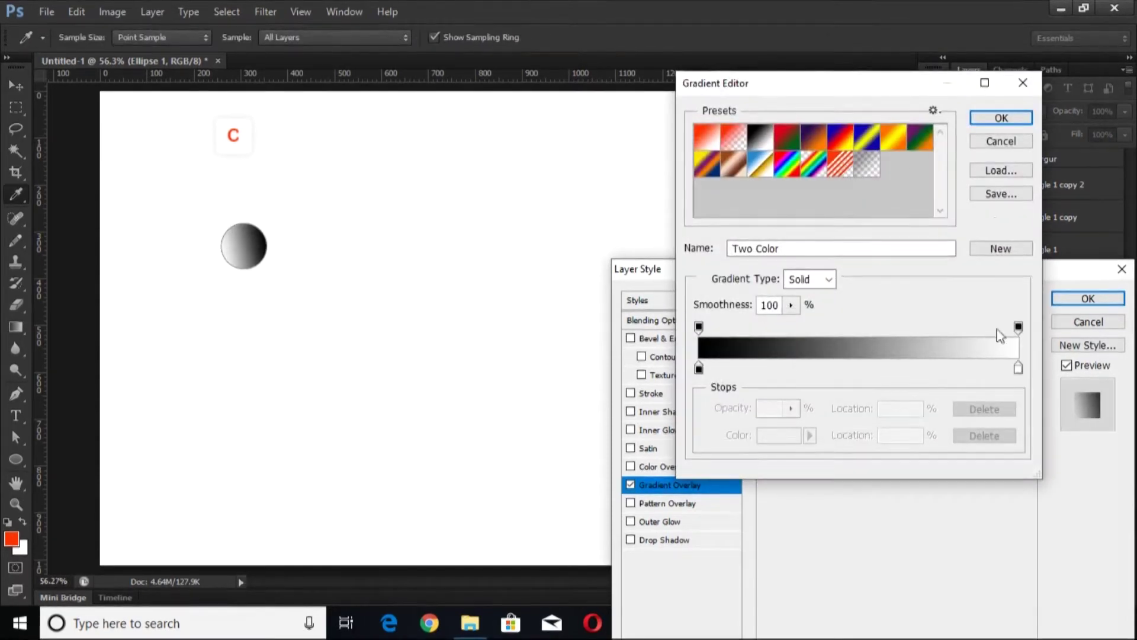
Set the gradient stops to bright magenta and a deeper purple from f600ff, then apply.
double_click(1019, 369)
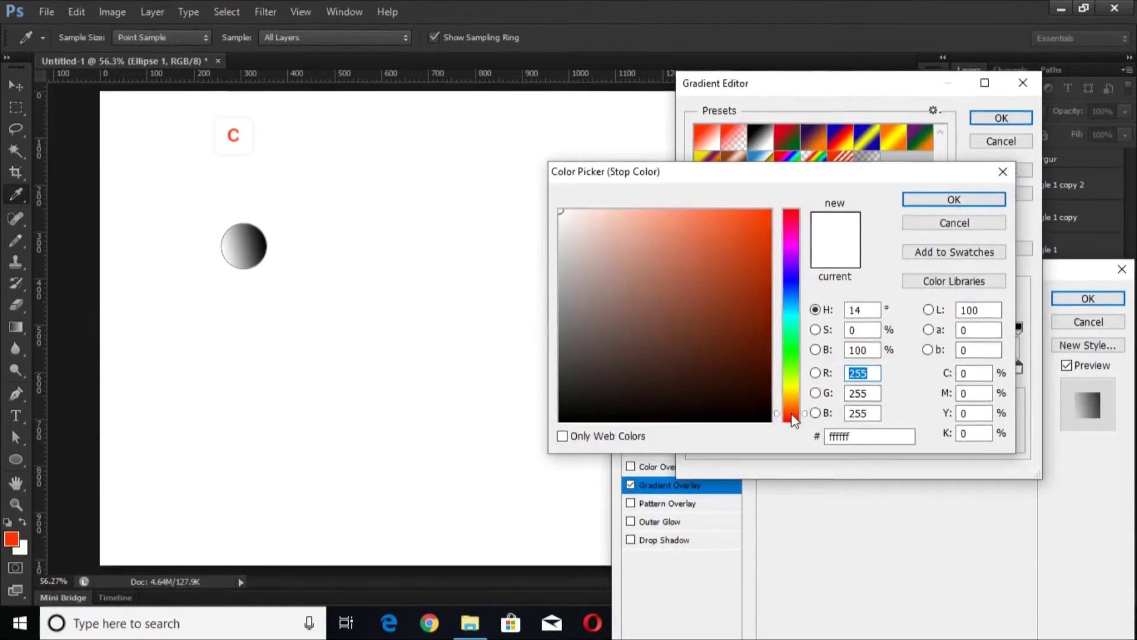
drag(791, 415, 786, 248)
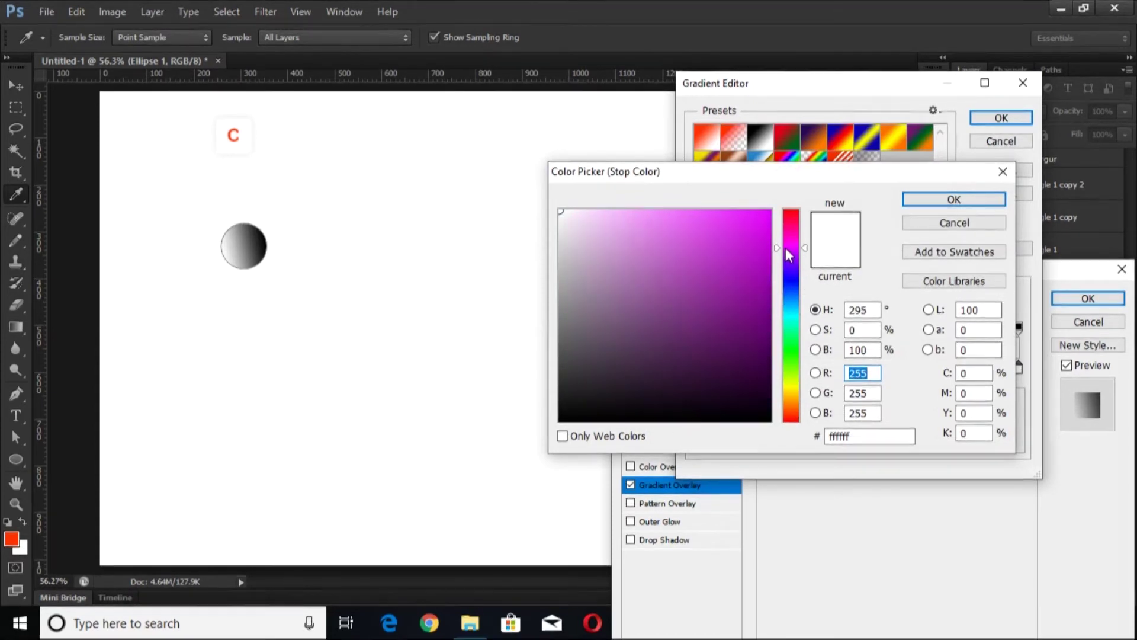
click(769, 210)
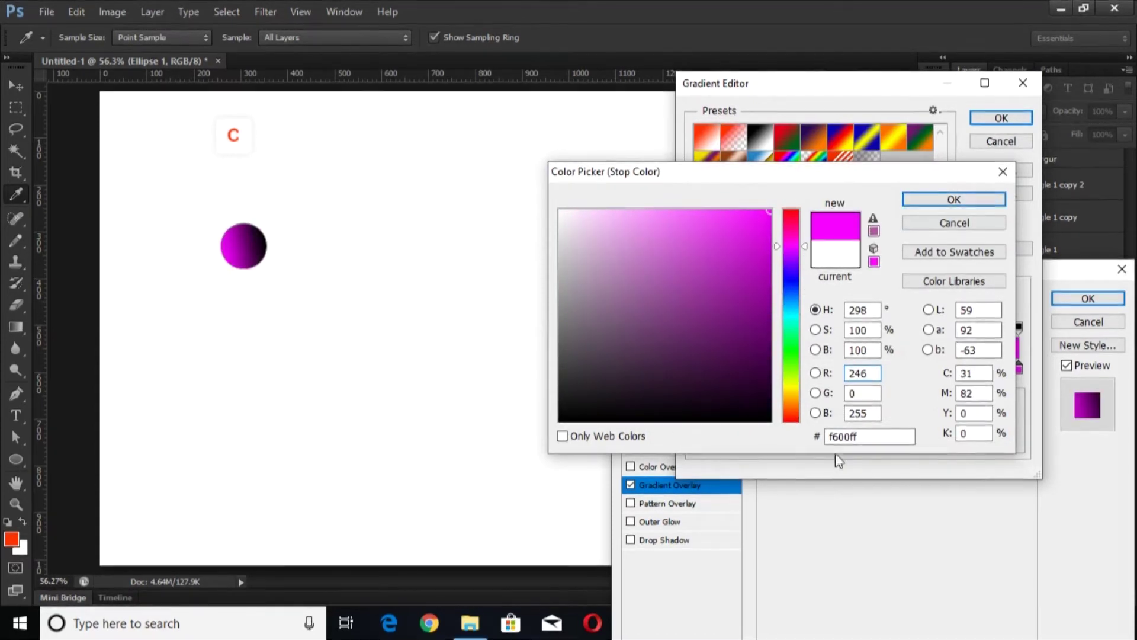
key(Return)
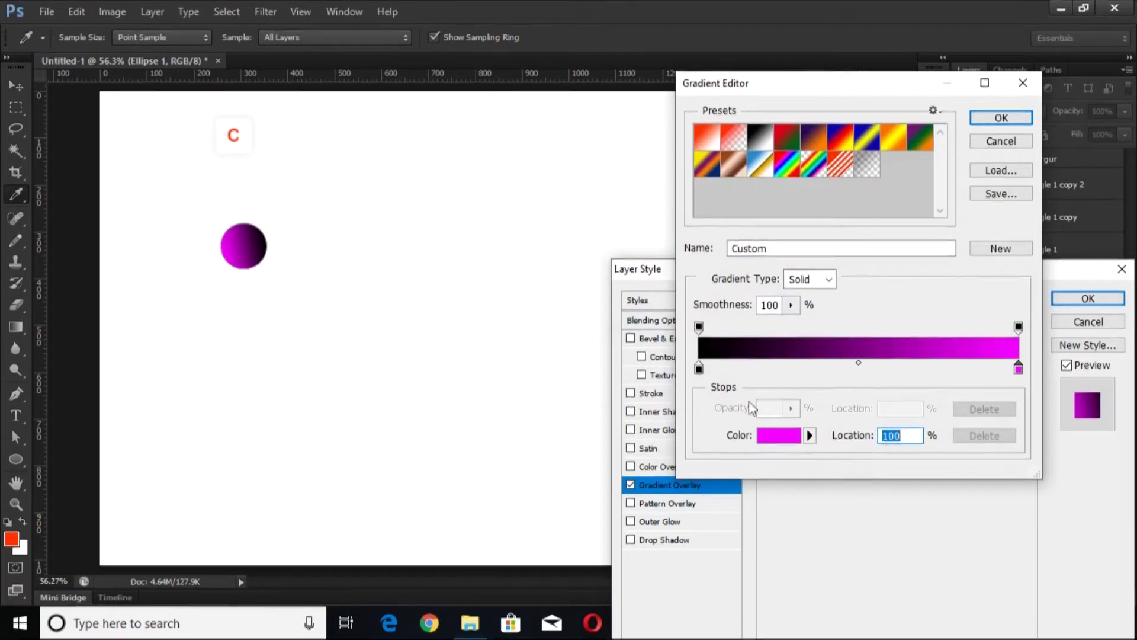
click(780, 435)
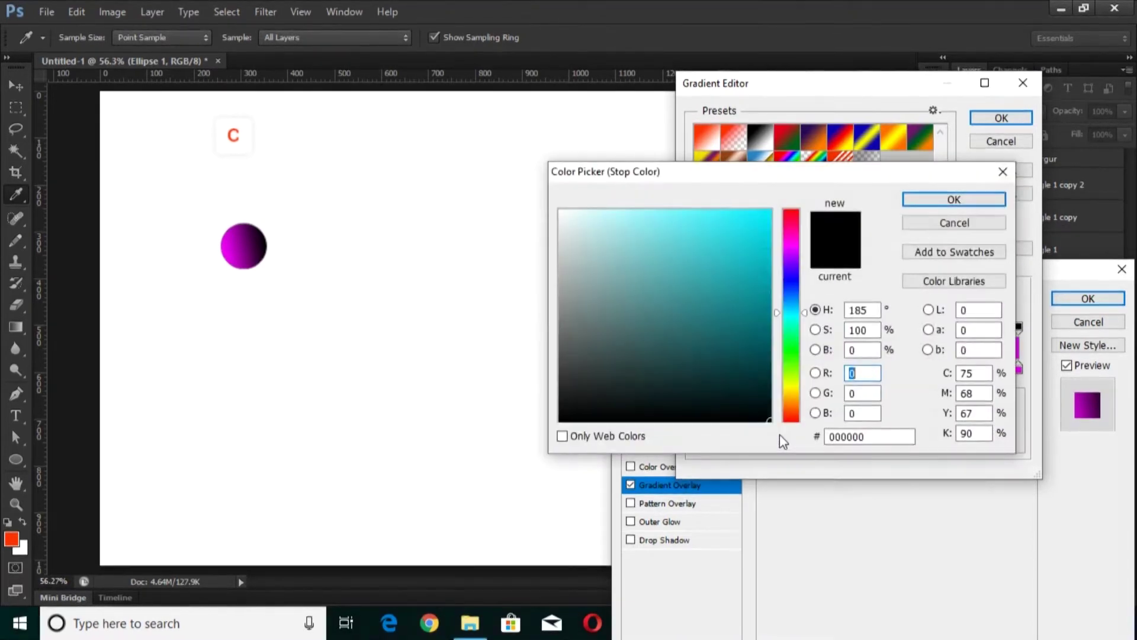
text(f600ff)
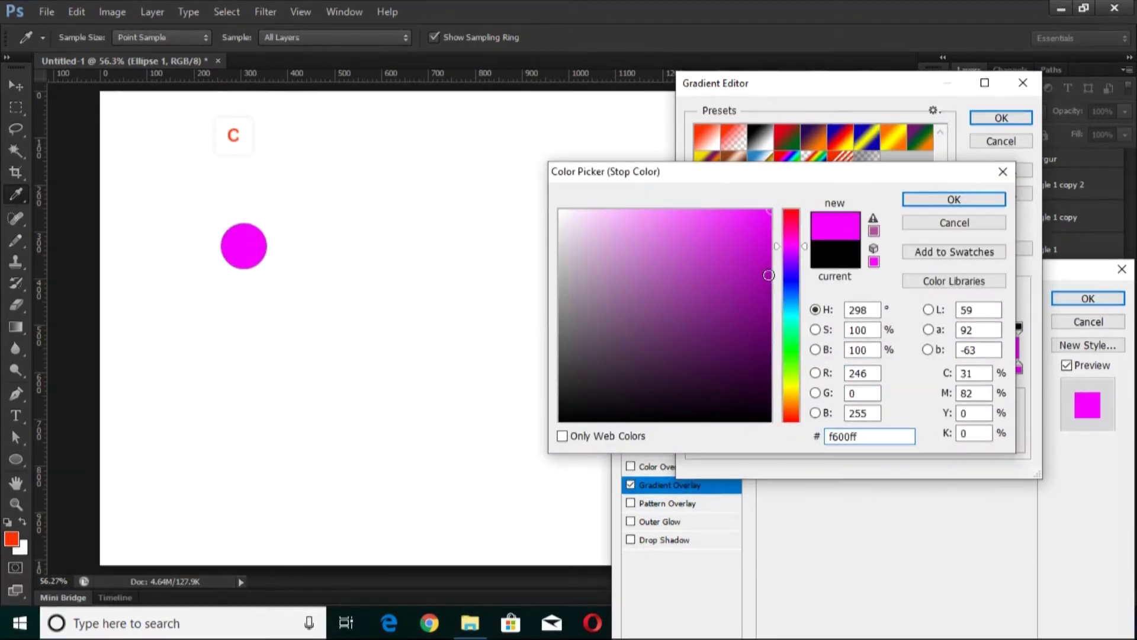
click(770, 274)
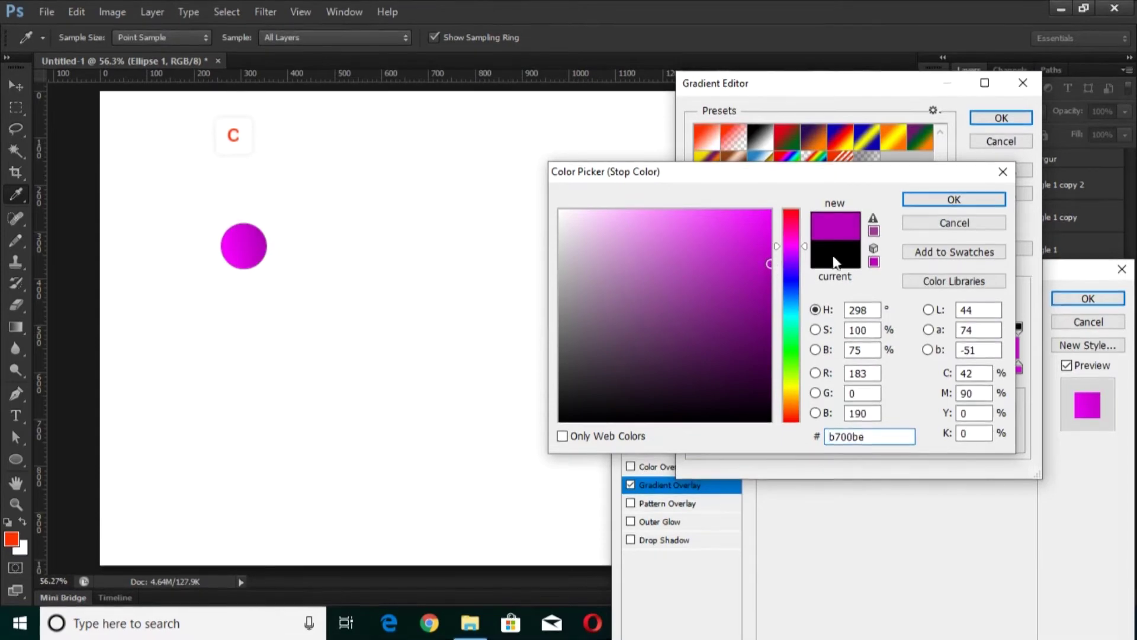
click(954, 199)
click(1001, 117)
click(1088, 298)
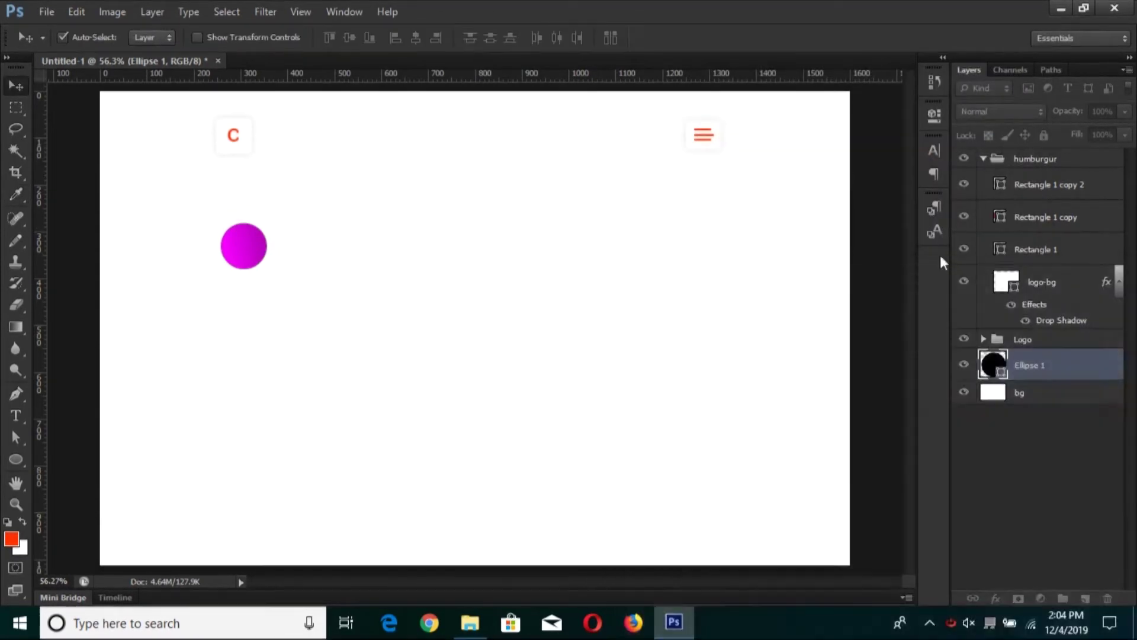
Draw a three-sided polygon beside the magenta circle.
key(t)
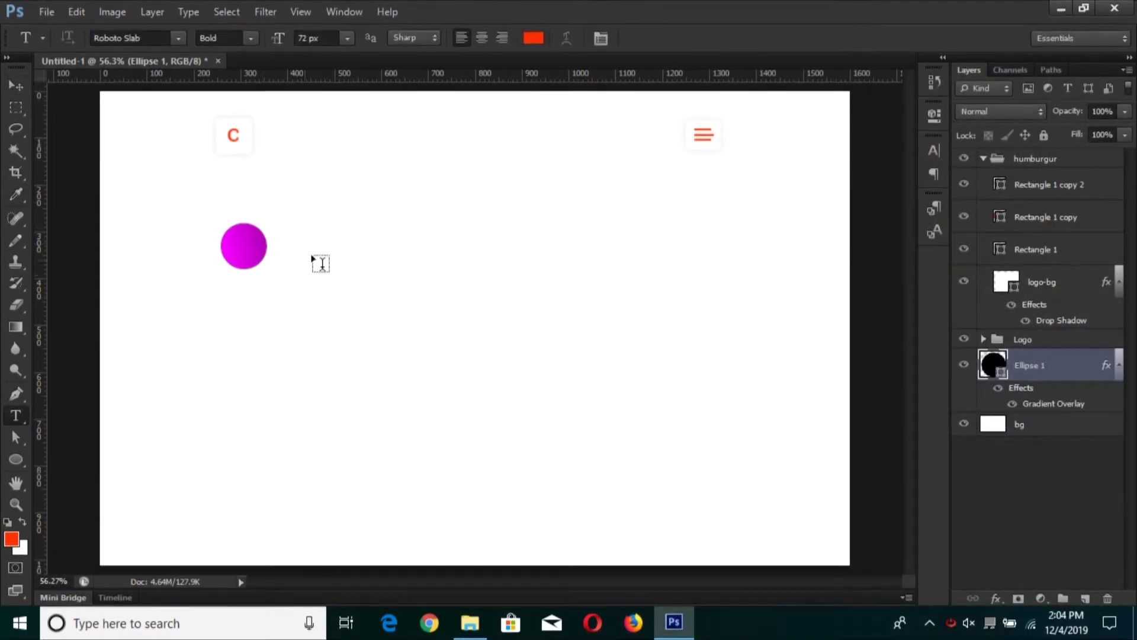
key(v)
drag(19, 463, 73, 538)
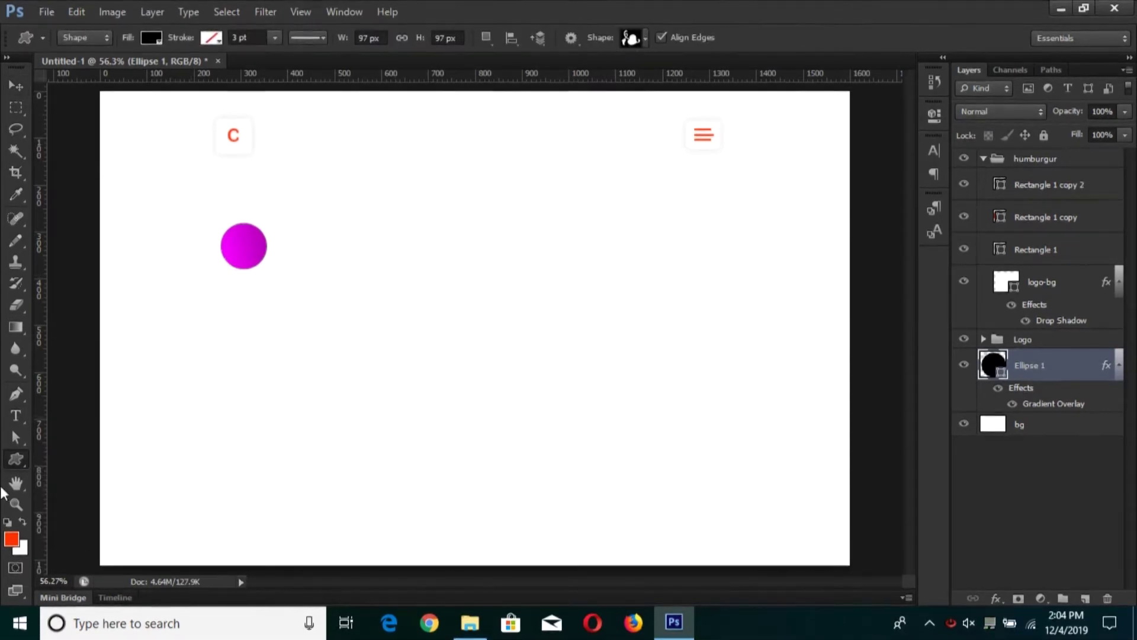
drag(20, 459, 95, 508)
click(603, 43)
drag(386, 263, 419, 254)
Rotate the triangle with Free Transform into a play-icon orientation.
key(ctrl+t)
key(Return)
key(v)
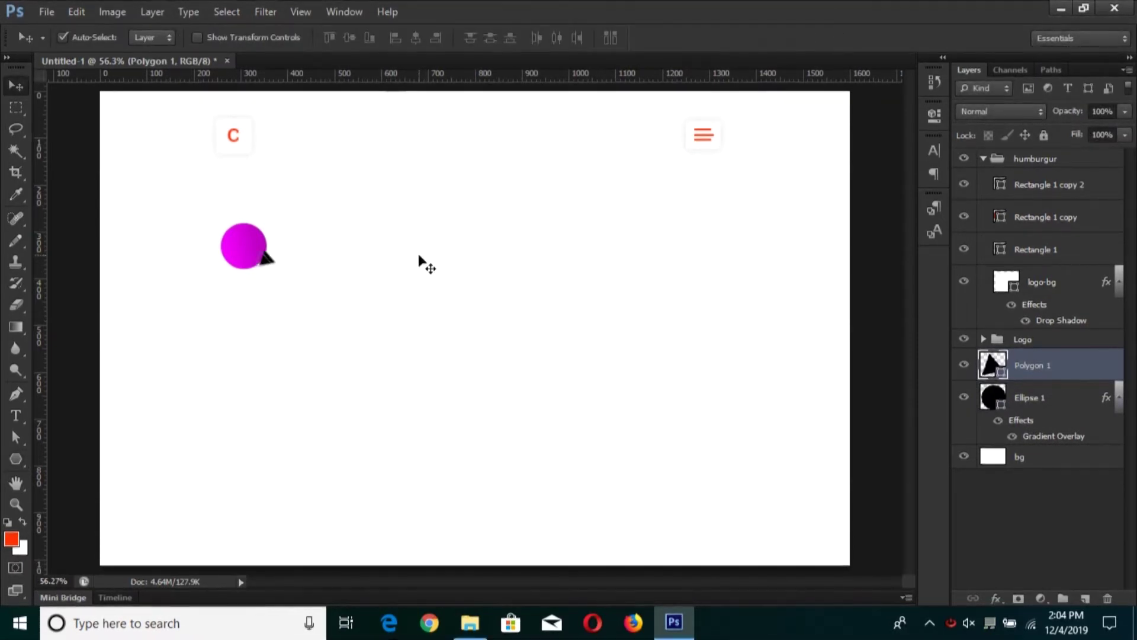
key(ctrl+plus)
key(ctrl+t)
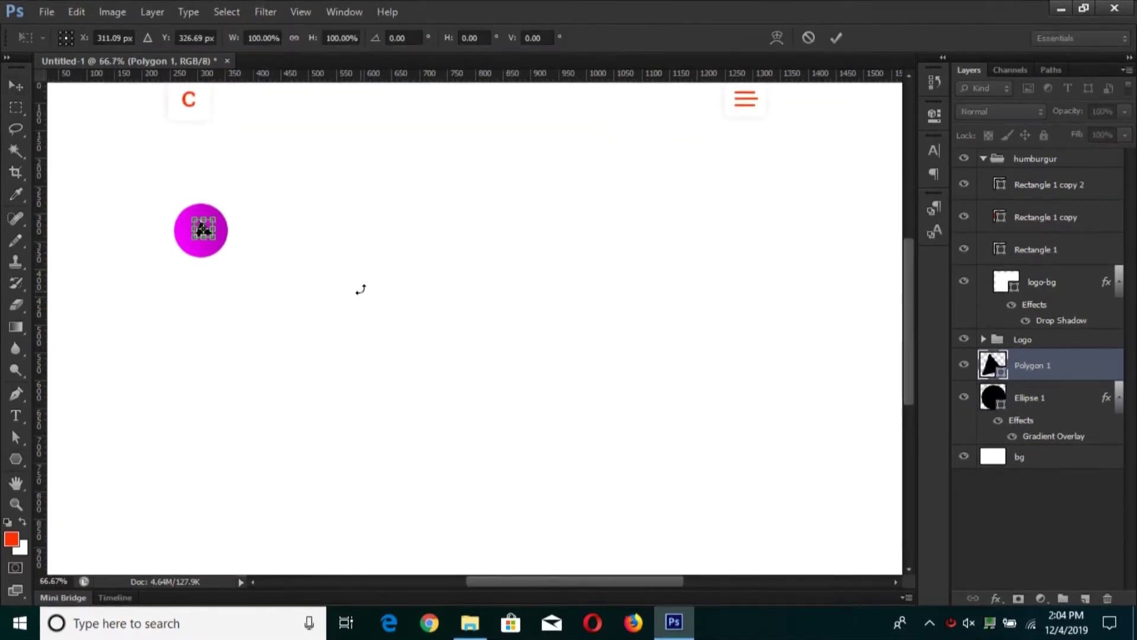
key(Return)
key(ctrl+t)
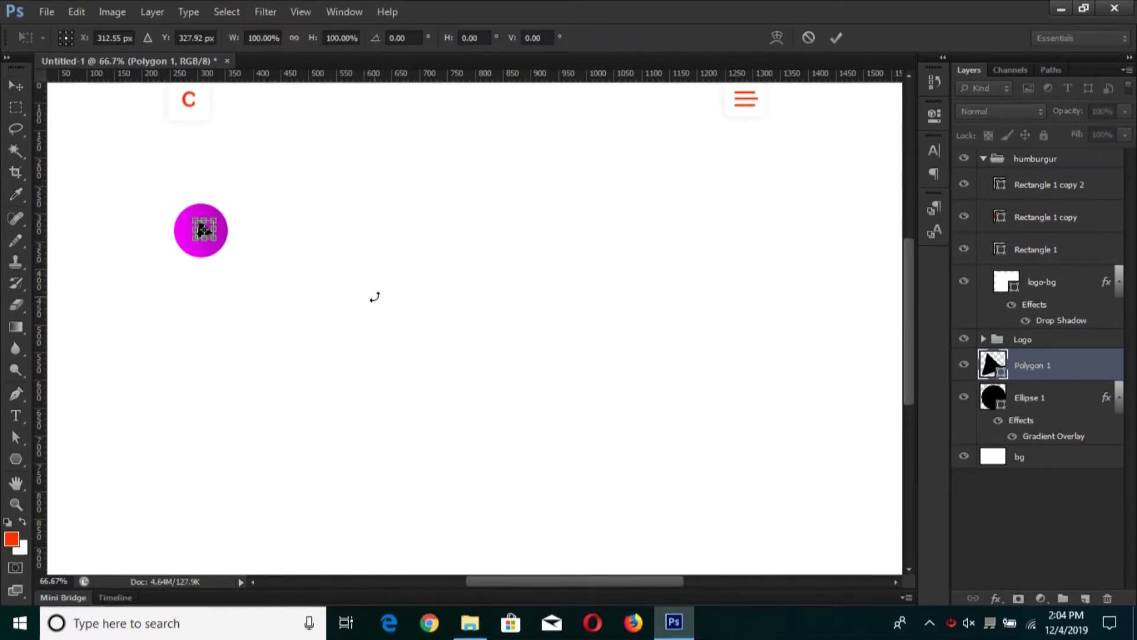
key(Return)
key(ctrl+t)
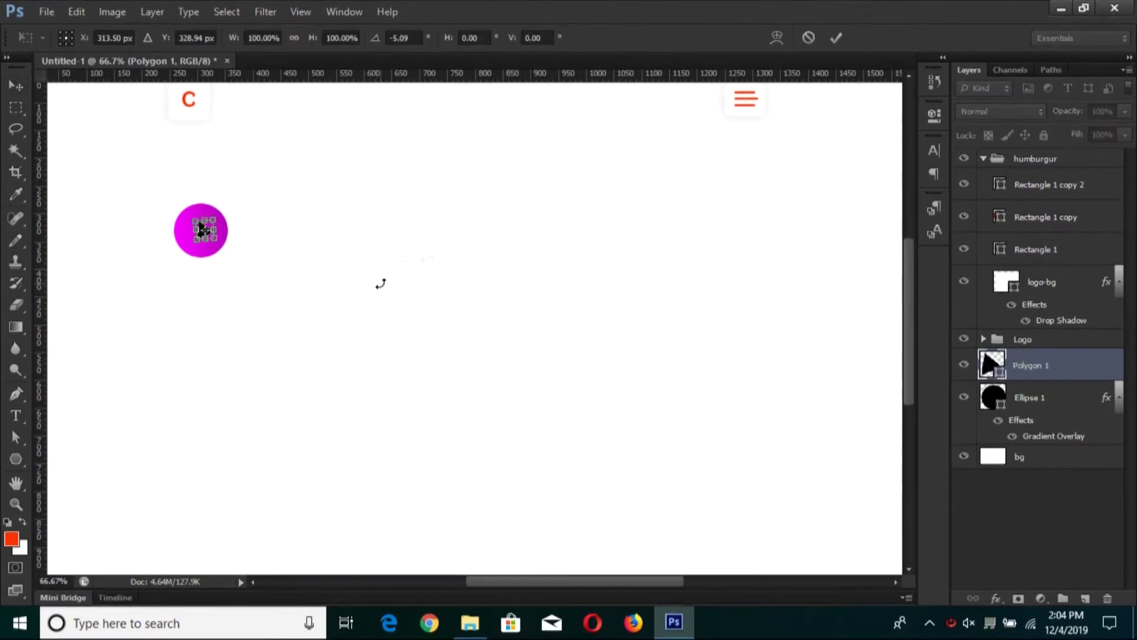
key(Return)
Fill the triangle white and start a text line below the play icon.
key(x)
key(alt+BackSpace)
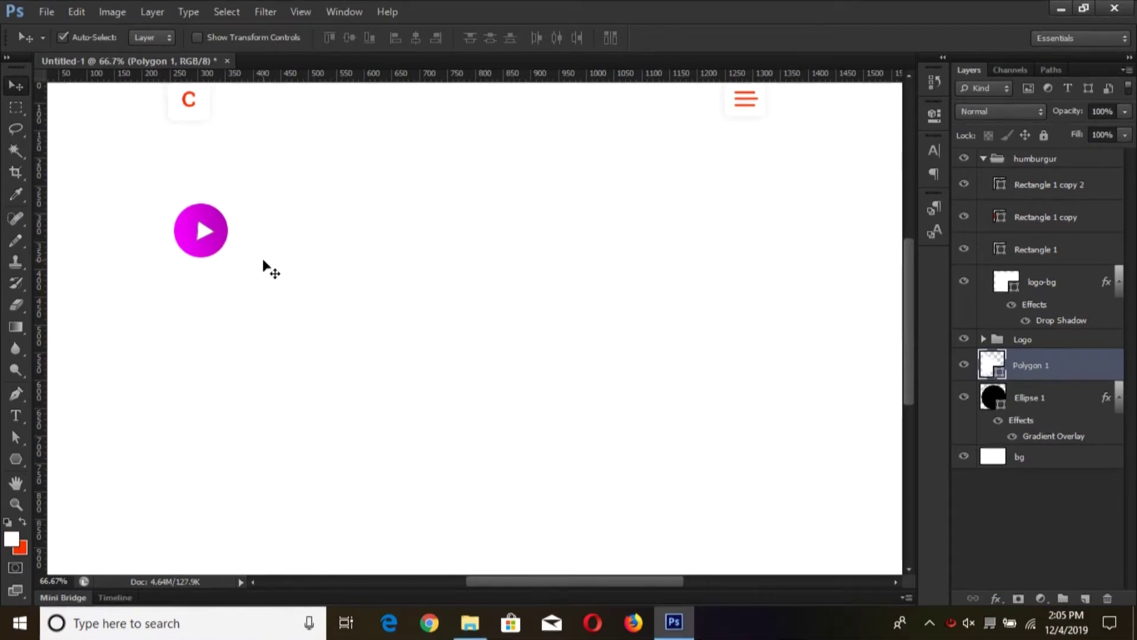
key(t)
click(190, 312)
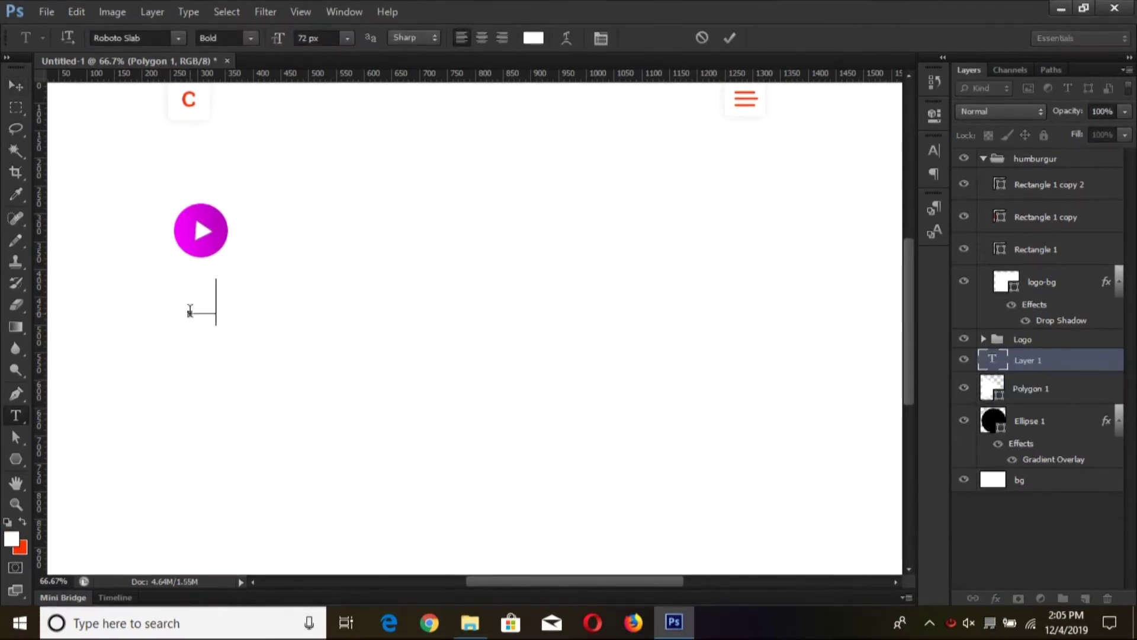
Continue the Create headline, replacing the typo 'Sdital' with 'digital'.
key(ctrl+Return)
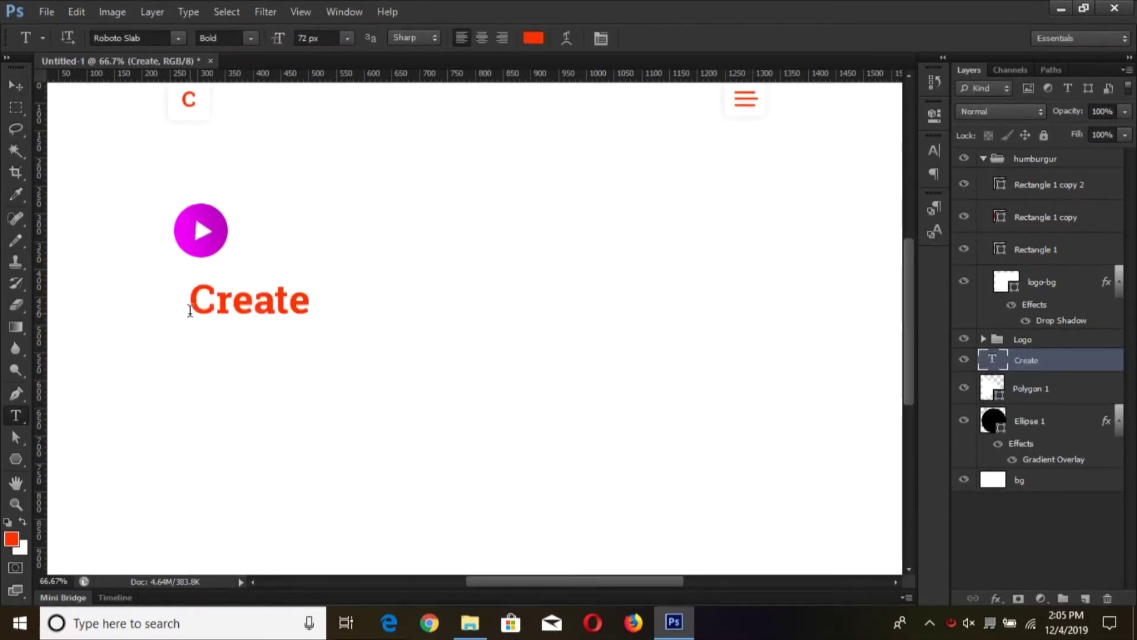
key(v)
key(t)
click(235, 301)
text(Strat)
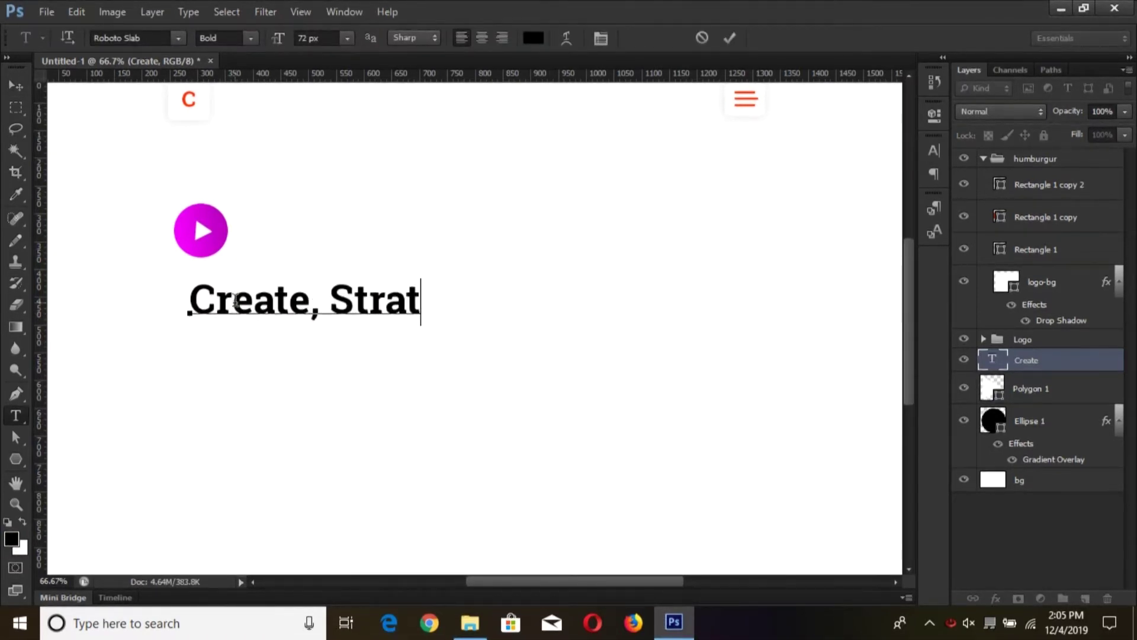
text(dital)
key(ctrl+shift+Left)
key(shift+Left)
key(BackSpace)
text(dig)
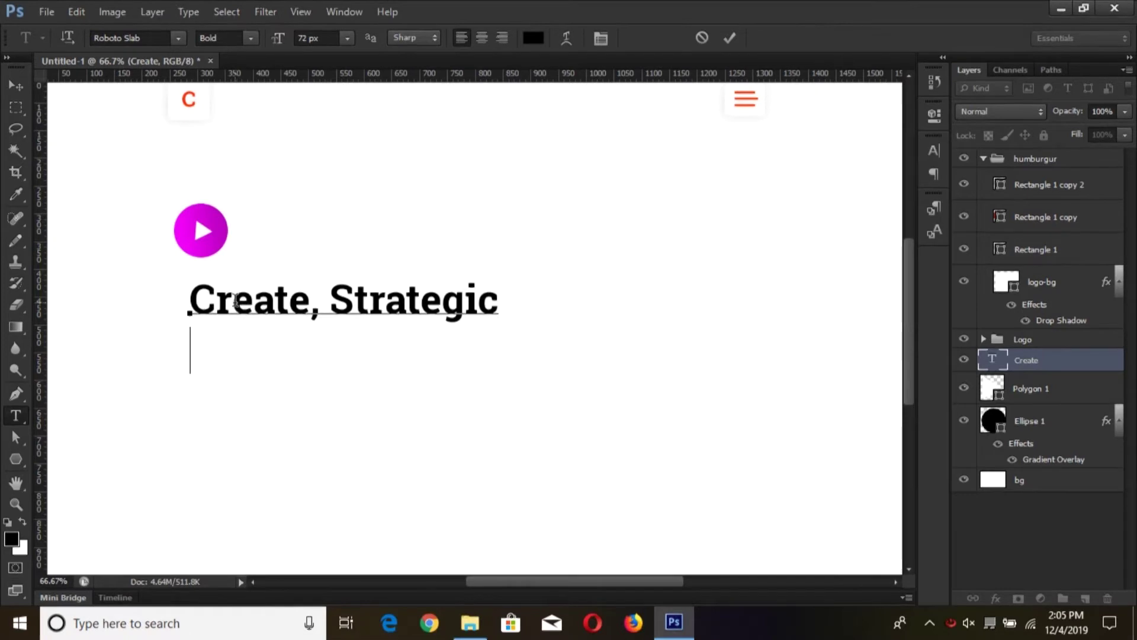
text(ital agency)
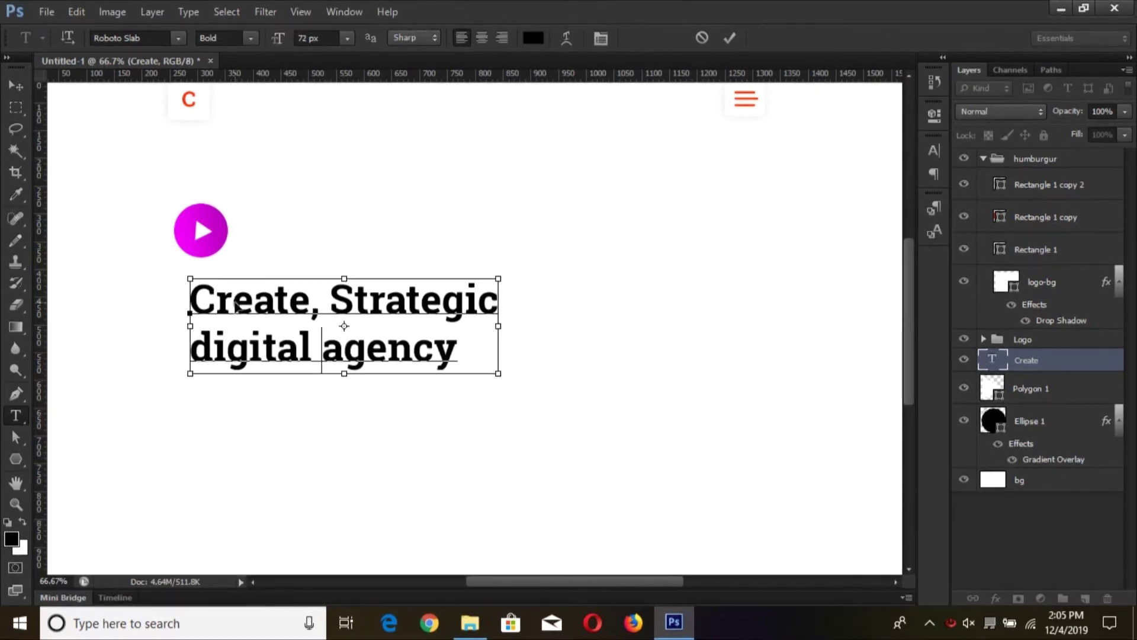
Capitalize 'Digital' and 'Agency' and commit the headline.
key(Home)
key(Left)
key(Right)
key(shift+Right)
text(D)
key(End)
key(ctrl+Left)
key(shift+Right)
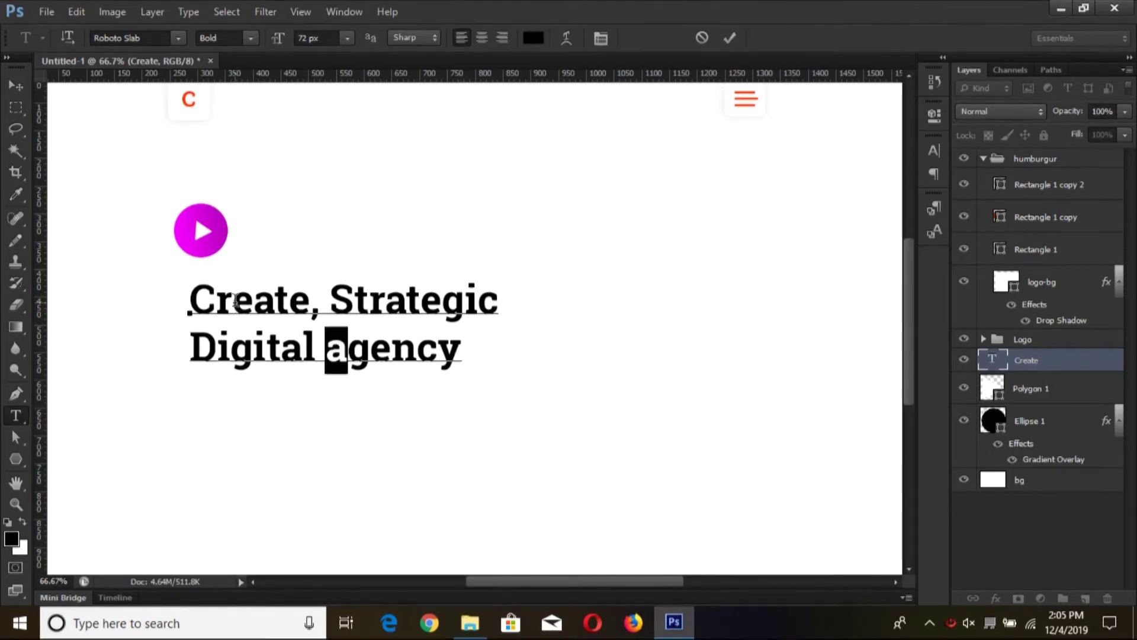
text(A)
key(ctrl+Return)
Nudge the headline left and down below the play button.
key(v)
key(shift+Left)
key(shift+Left)
key(shift+Left)
key(shift+Down)
key(shift+Down)
key(shift+Down)
scroll(254, 346, down, 1)
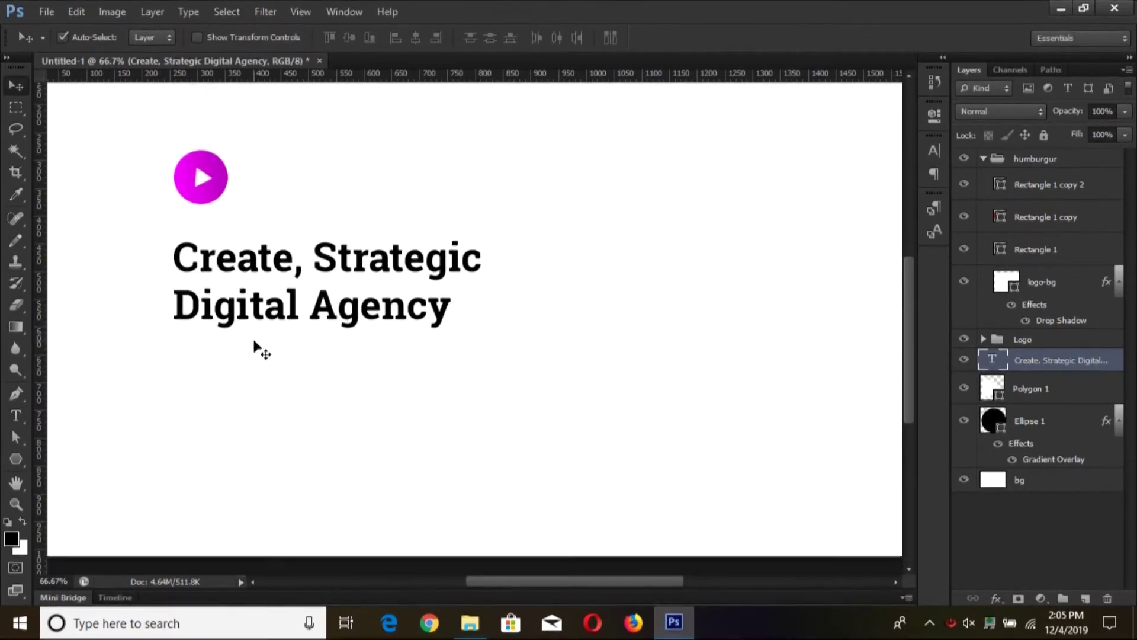
drag(299, 282, 302, 376)
Retype the duplicated headline as 'Get connected with the people who value what your value is.' at 24 px.
key(t)
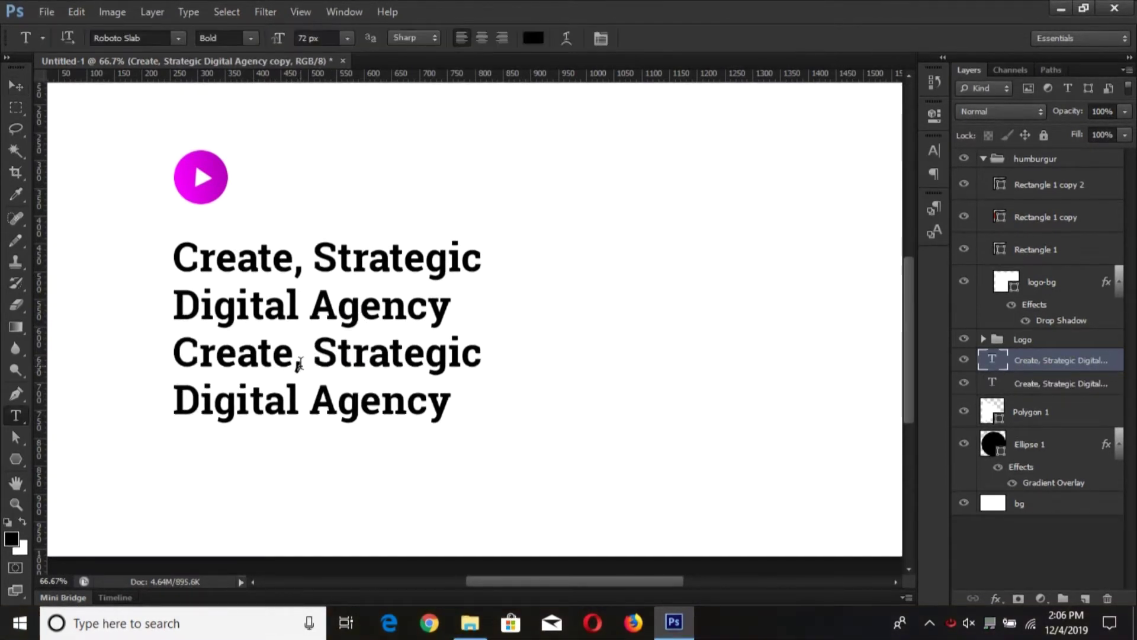
click(301, 363)
key(ctrl+a)
text(Ge)
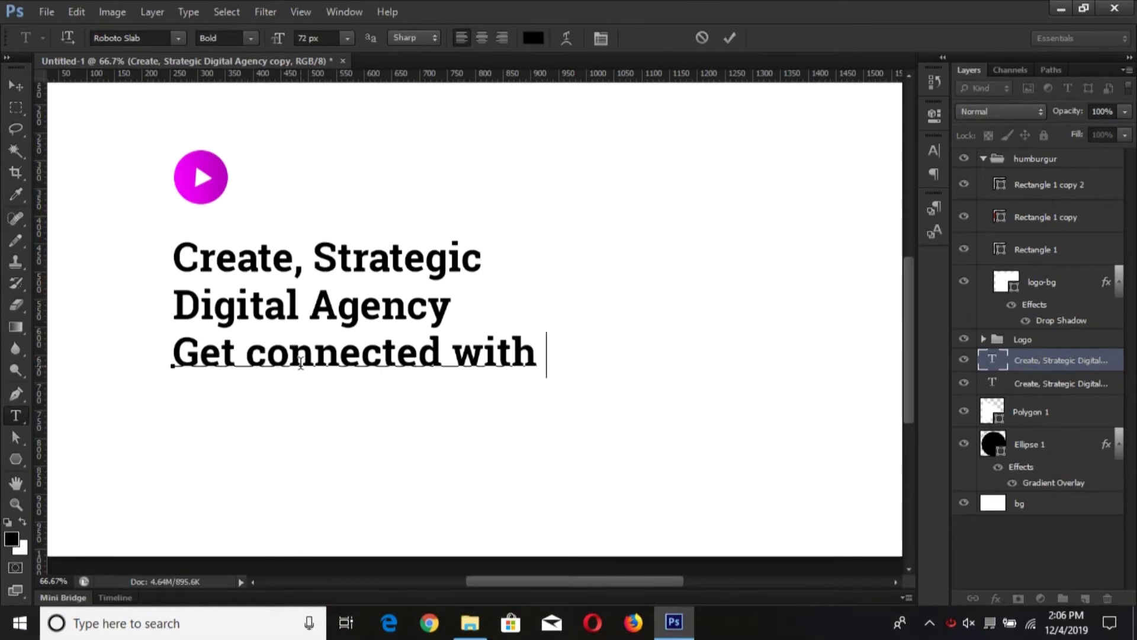
text( the people)
key(ctrl+a)
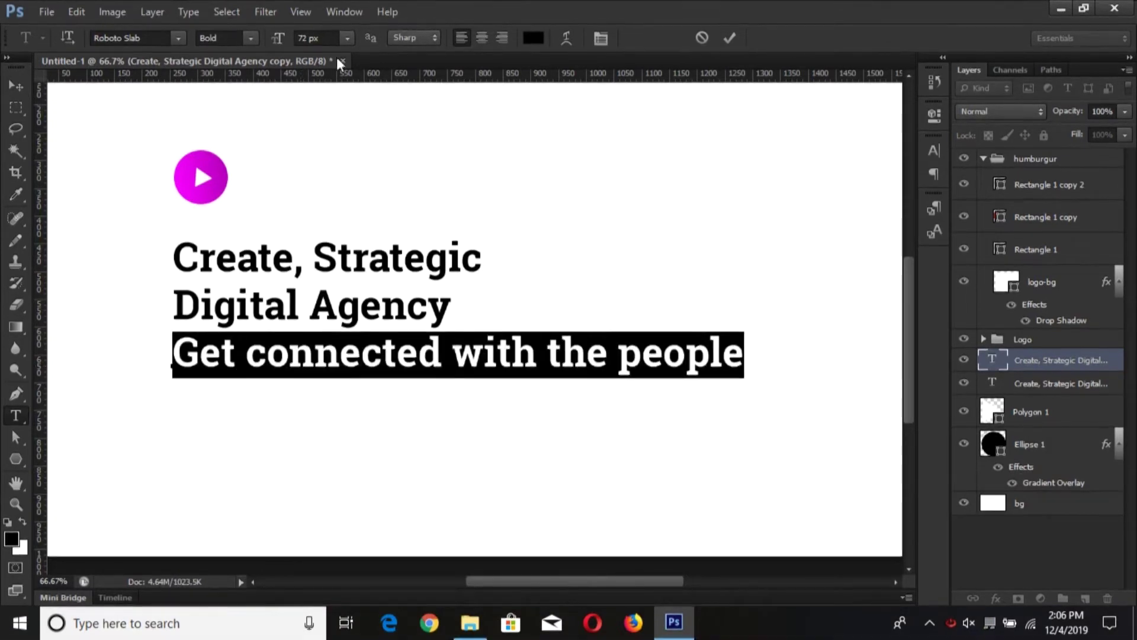
click(347, 38)
click(334, 224)
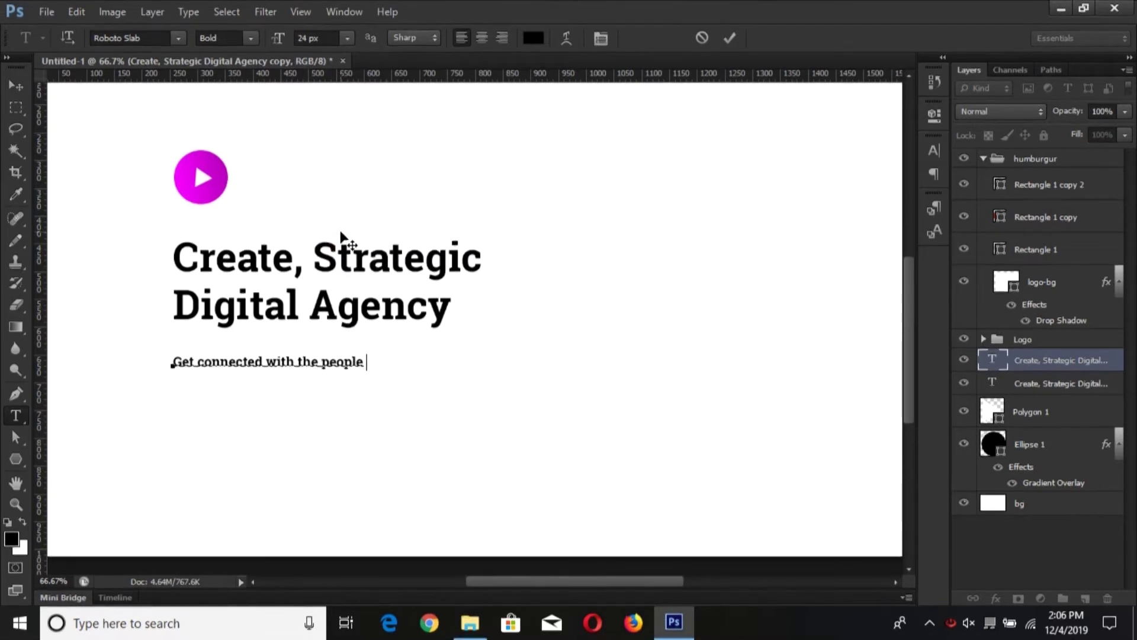
text(who value what your v)
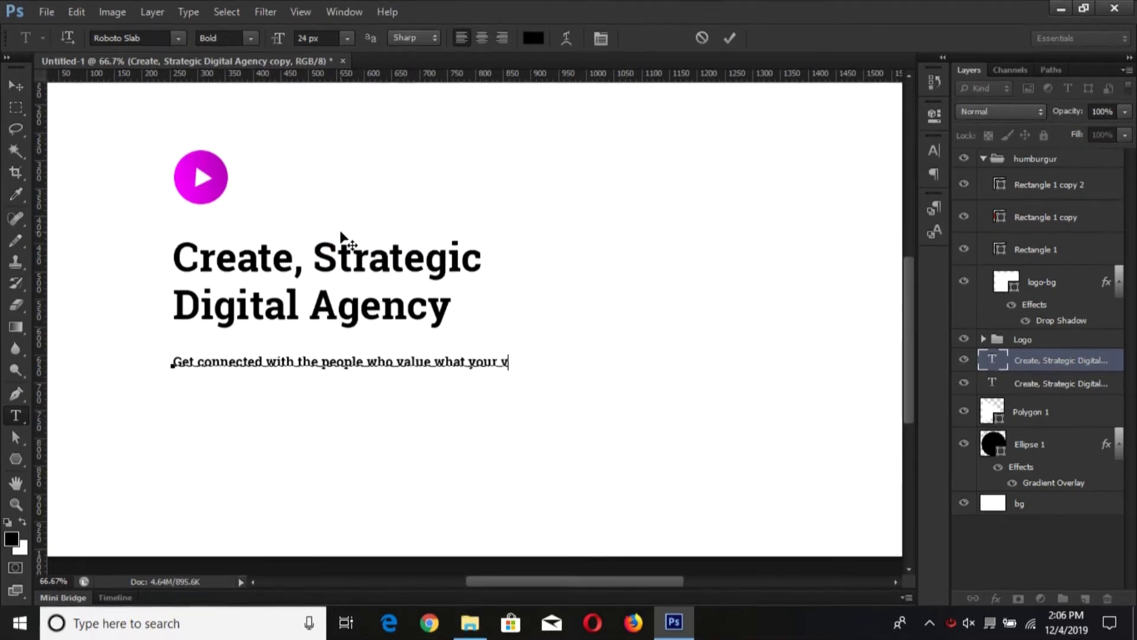
text(alue is.)
key(ctrl+Return)
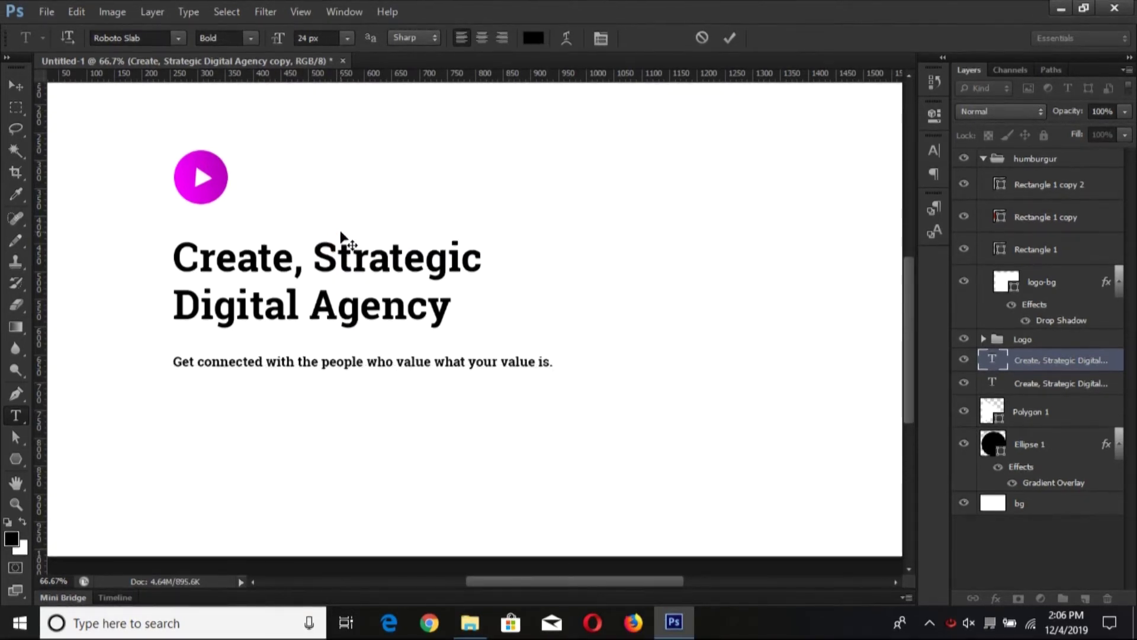
key(v)
Colour the subtitle text light grey bcbcbc.
double_click(992, 360)
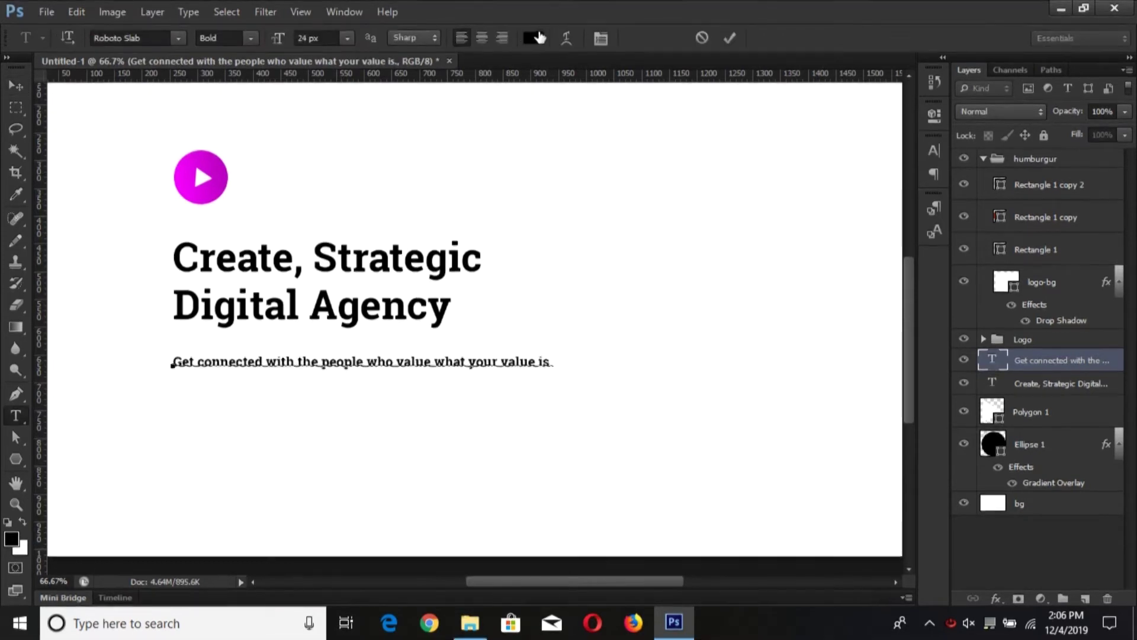
click(533, 38)
click(557, 254)
drag(557, 255, 548, 241)
key(Return)
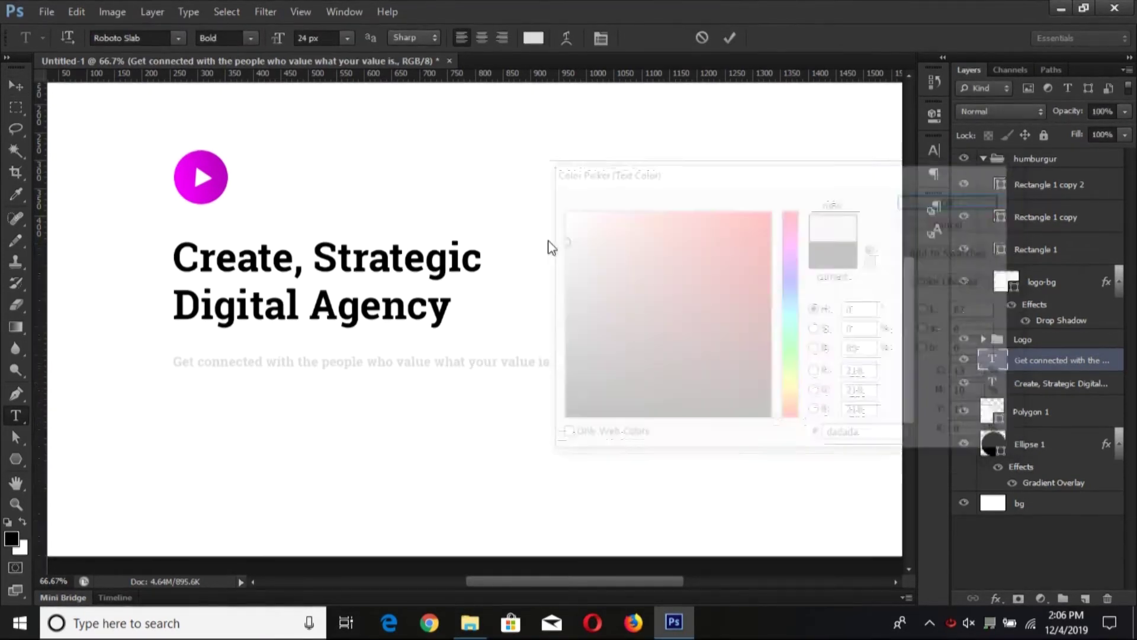
click(533, 38)
drag(557, 238, 555, 265)
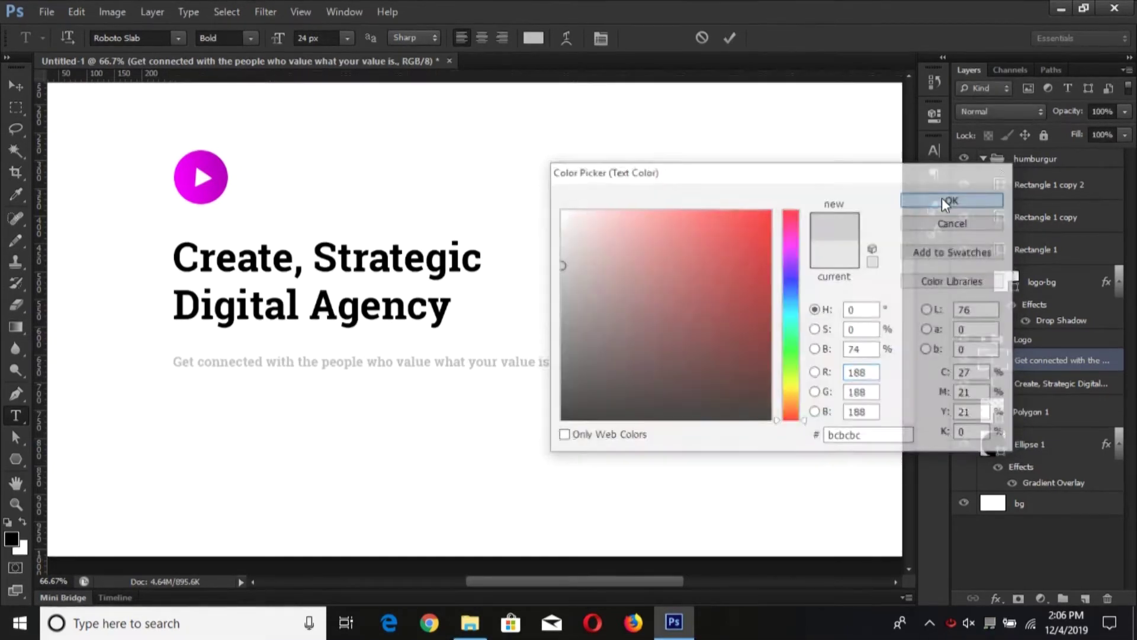
click(942, 199)
click(19, 88)
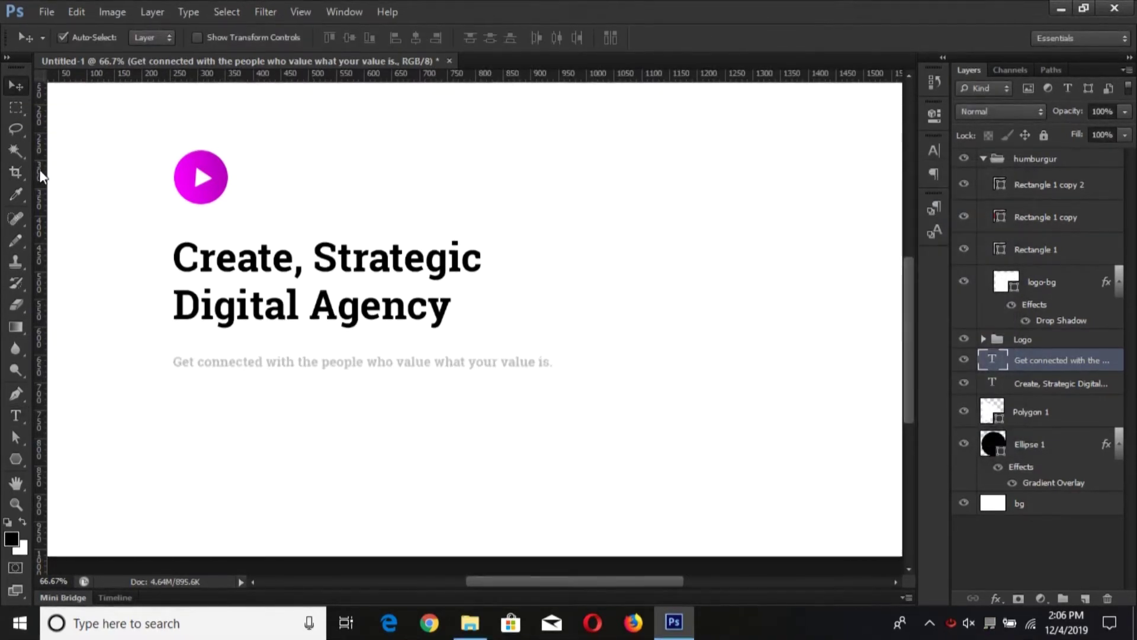
click(22, 458)
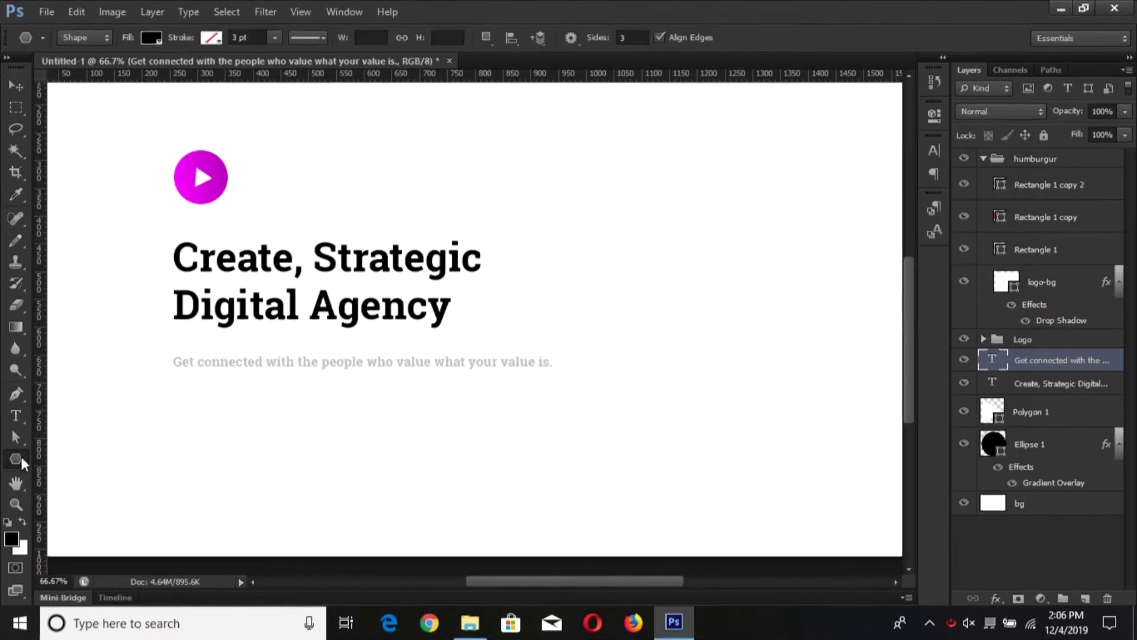
Draw a rounded-rectangle button under the subtitle and fill it with the C logo's red.
right_click(20, 456)
click(59, 471)
drag(183, 401, 330, 436)
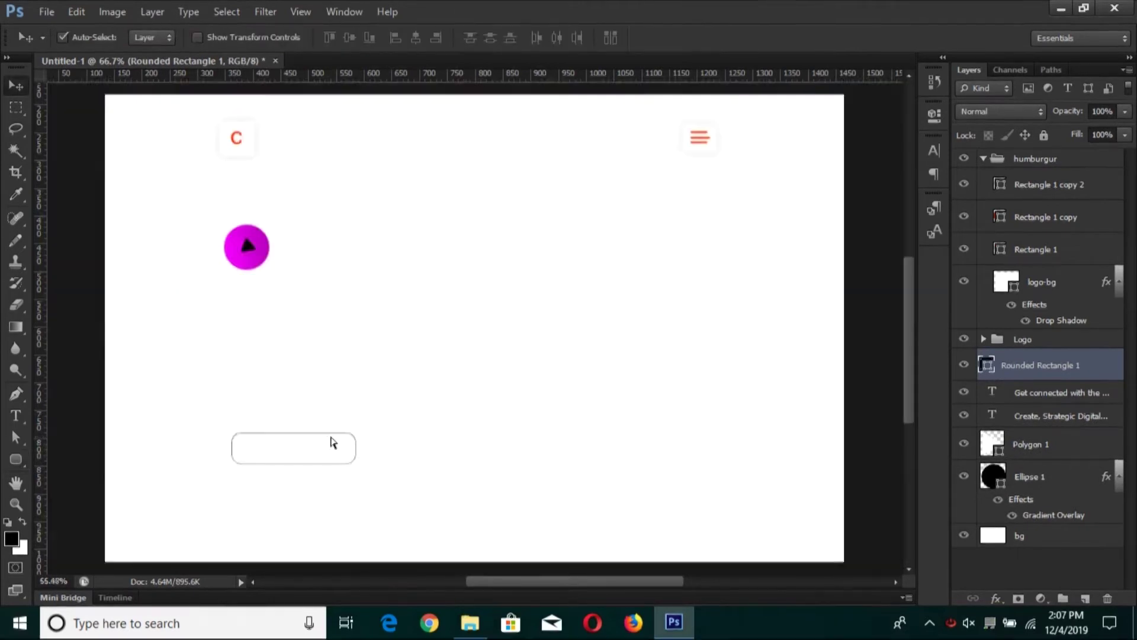
key(i)
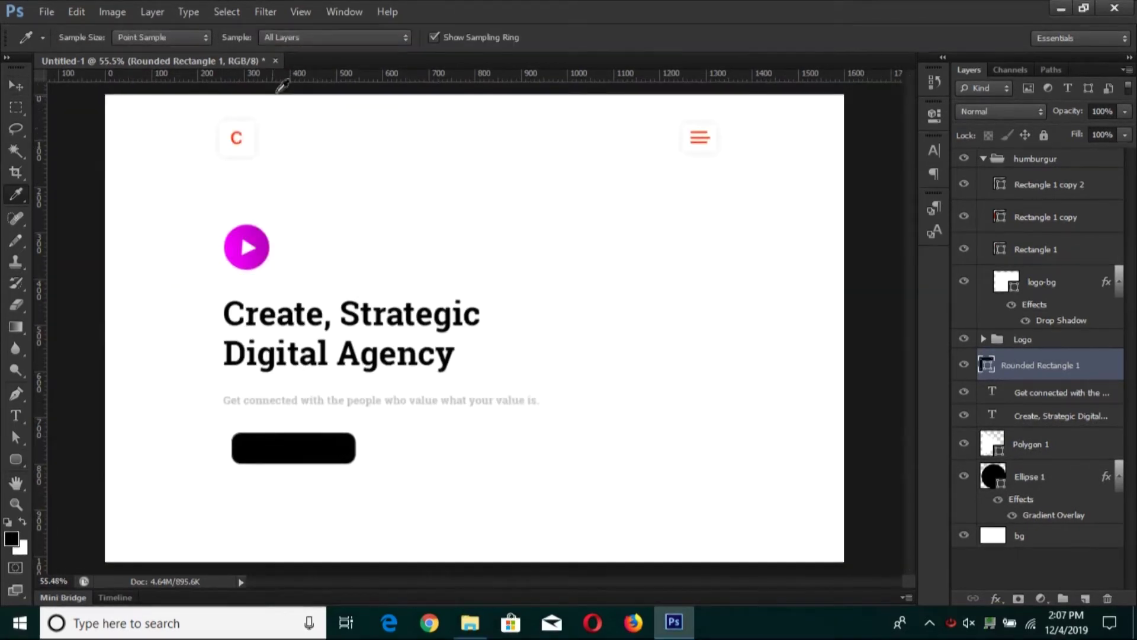
click(238, 132)
key(v)
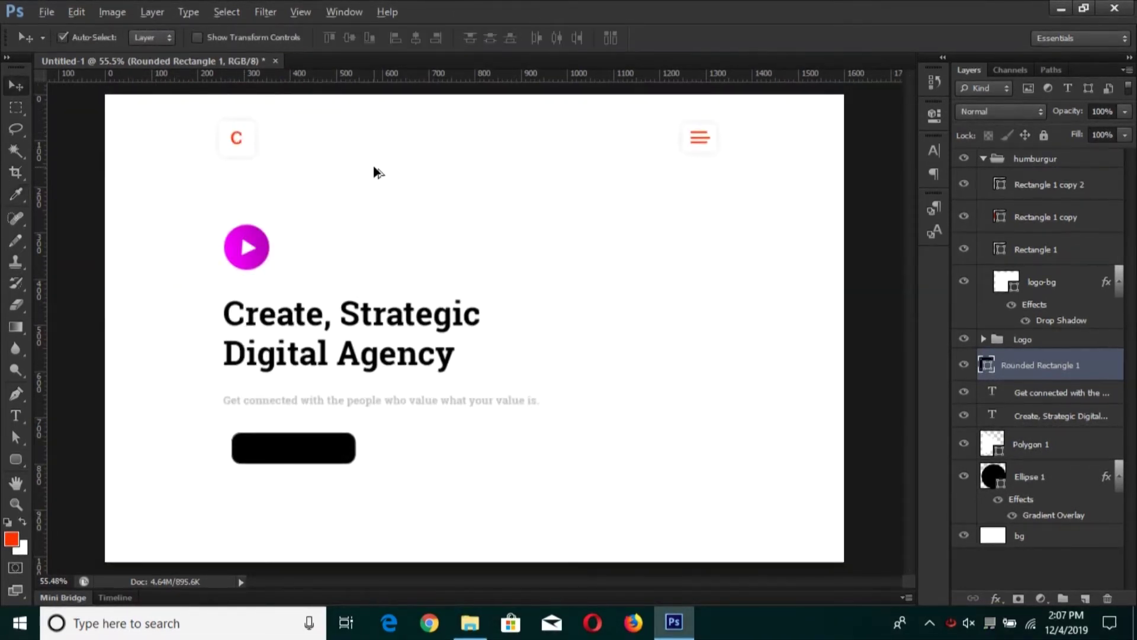
key(alt+BackSpace)
Add a white 'See our approach' text label below the button.
key(t)
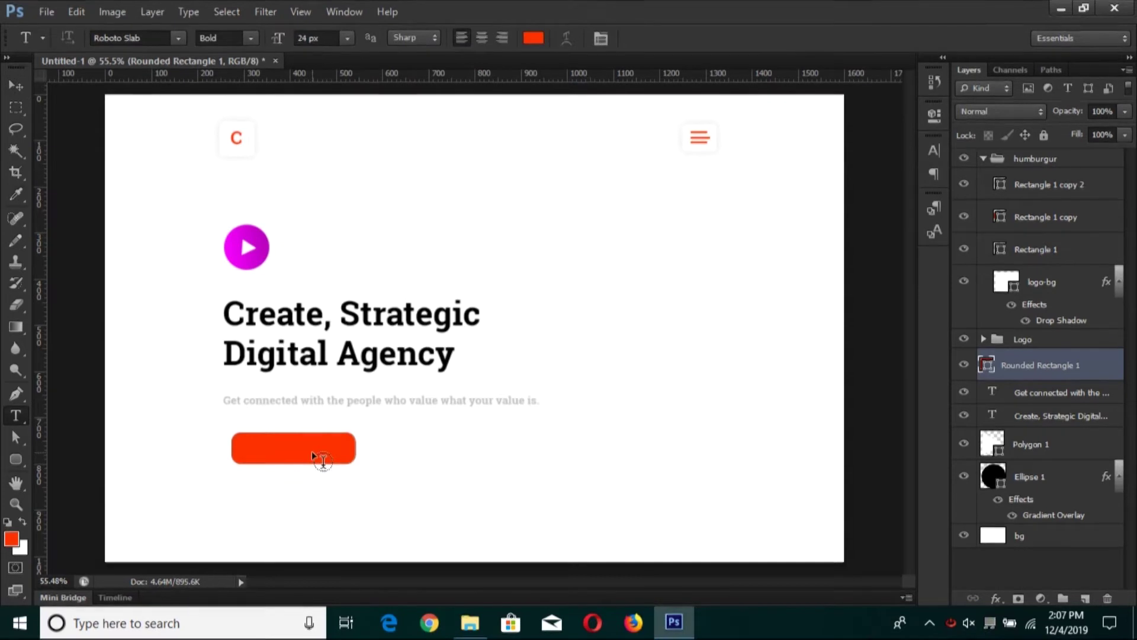
click(256, 490)
text(See our approach)
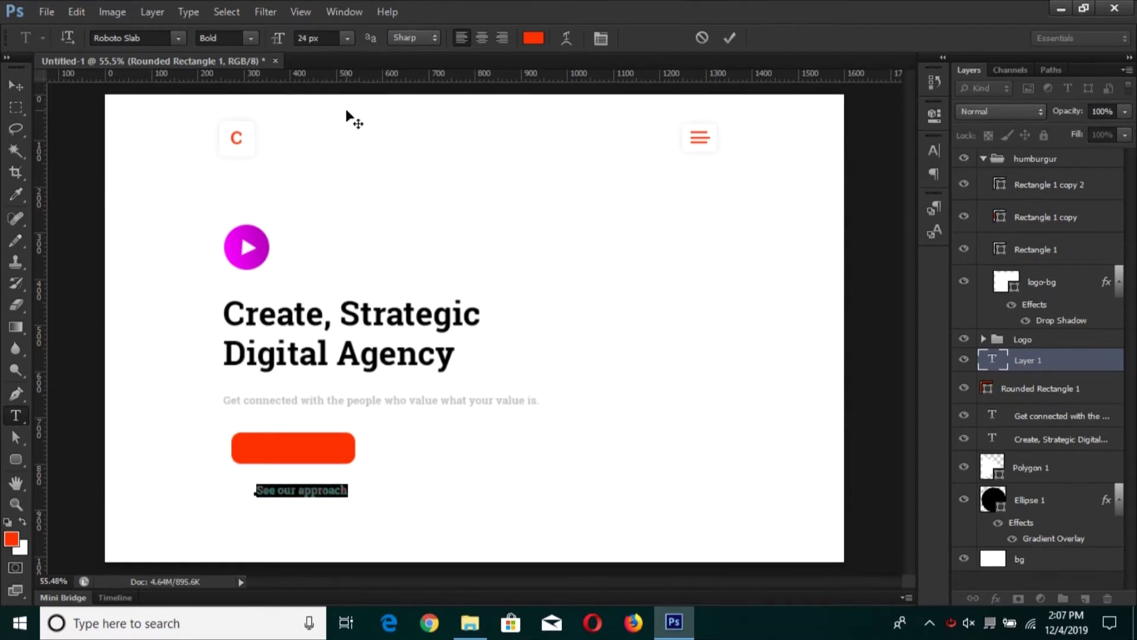
click(533, 37)
click(519, 147)
key(Return)
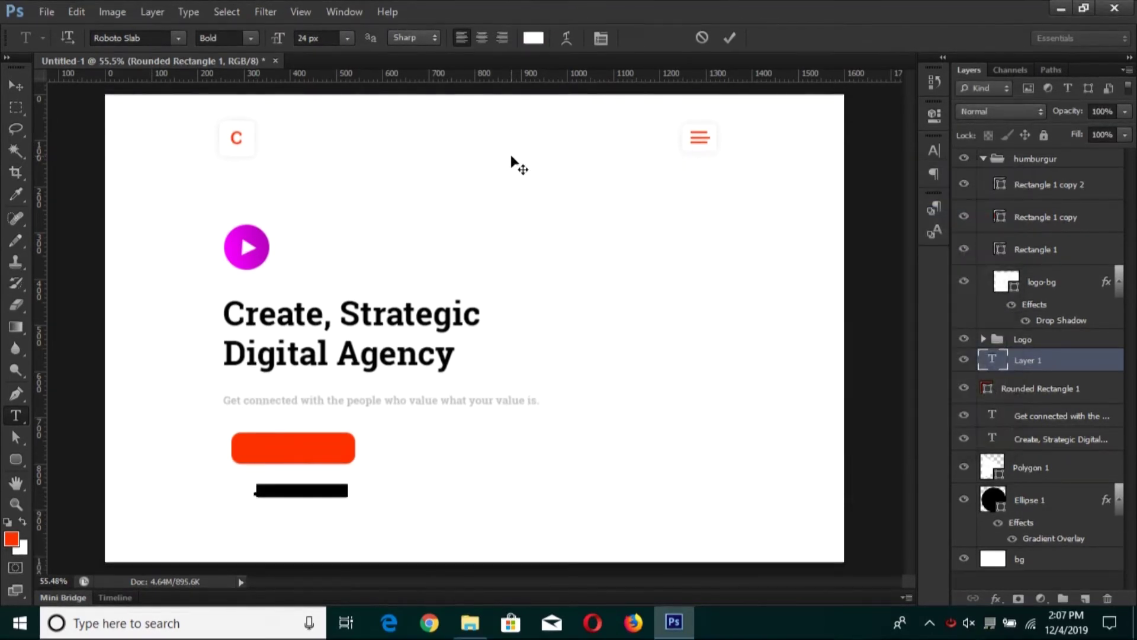
key(ctrl+Return)
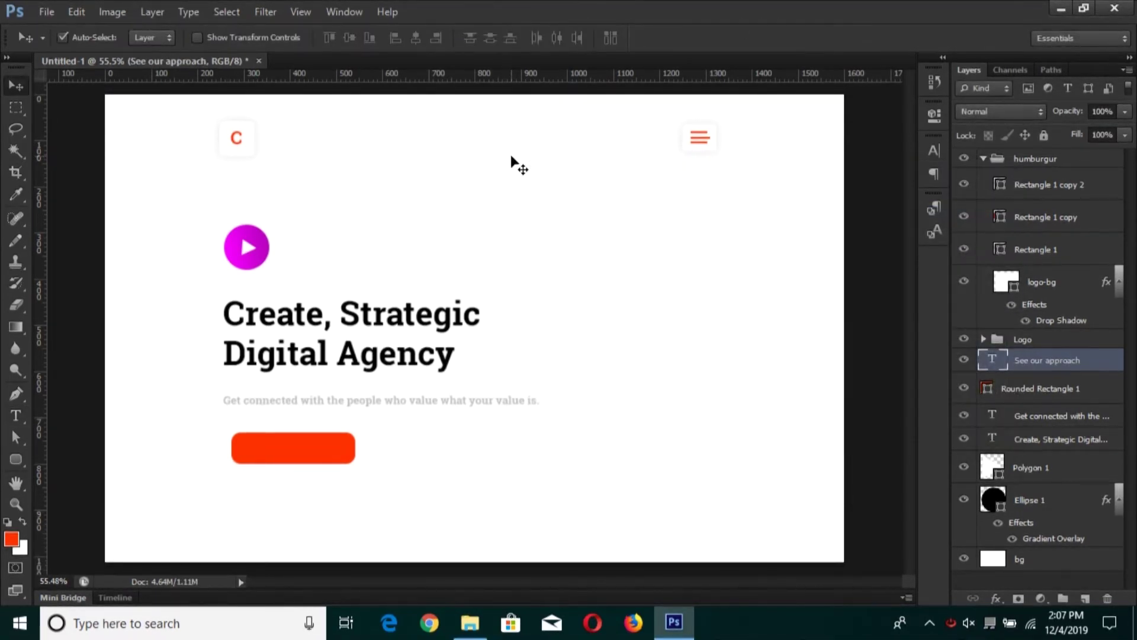
Set the 'See our approach' label to All Caps in the Character settings.
key(ctrl+t)
key(Return)
key(t)
click(600, 38)
click(795, 269)
click(886, 138)
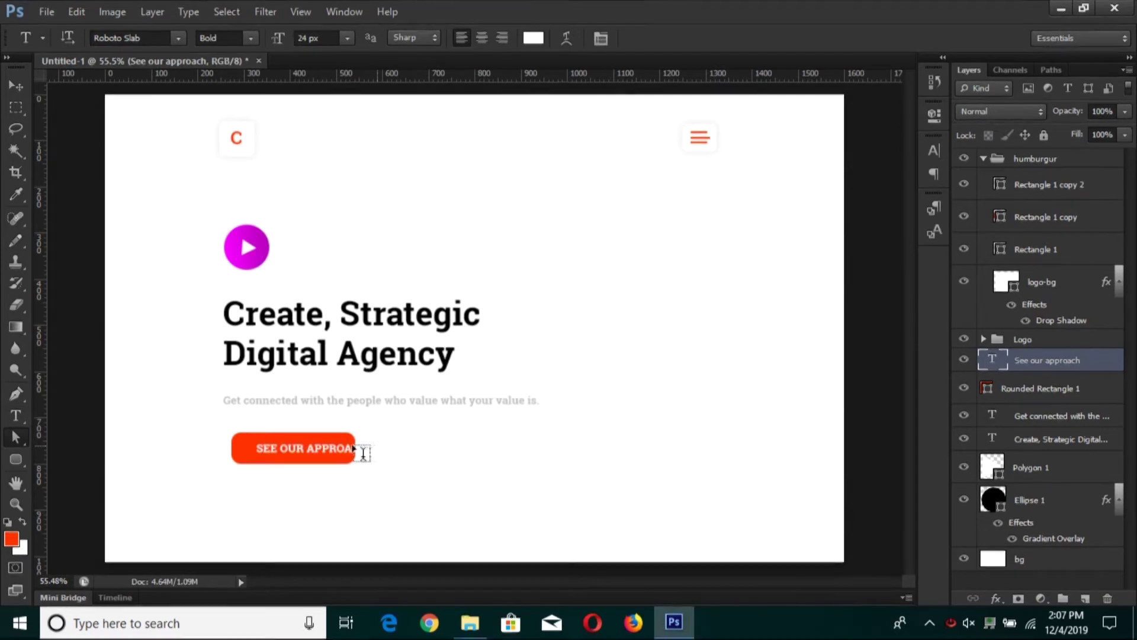
Widen the red button to fit the label and nudge both left together.
ctrl+click(325, 447)
drag(370, 476, 342, 426)
key(shift+Right)
key(shift+Right)
key(shift+Right)
key(shift+Right)
key(shift+Right)
key(shift+Right)
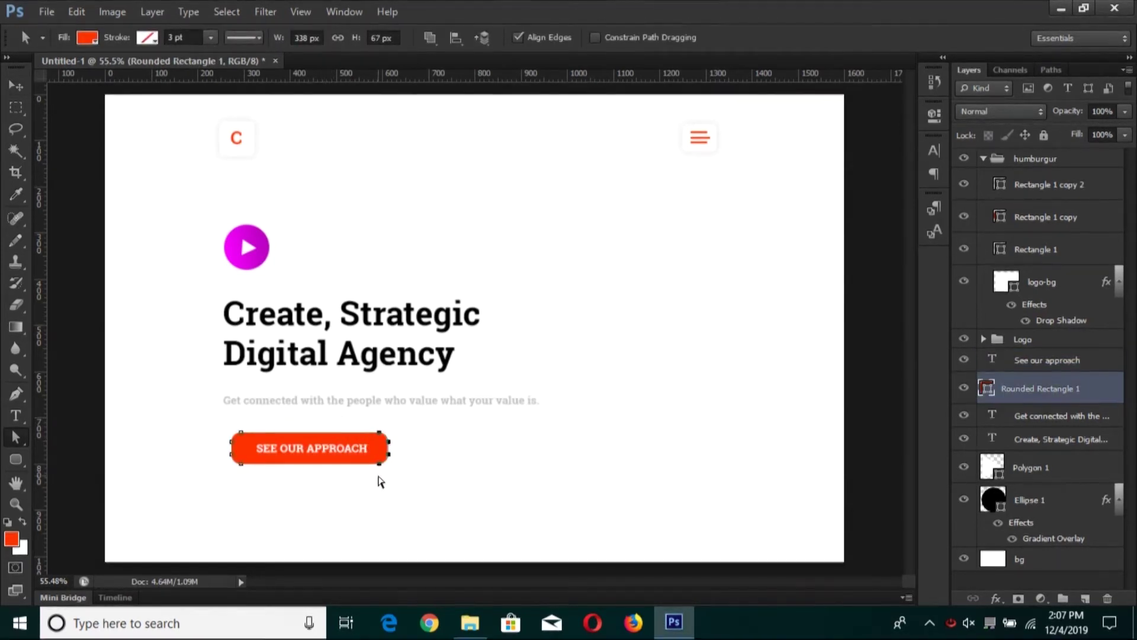
key(v)
click(330, 455)
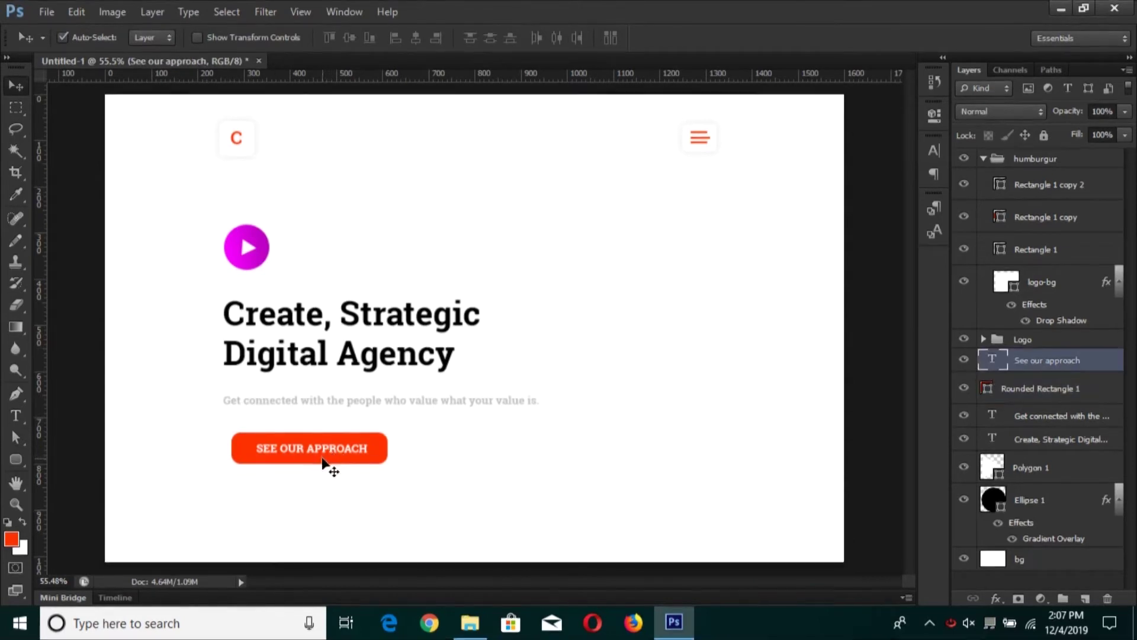
key(shift+Left)
key(shift+Left)
key(shift+Left)
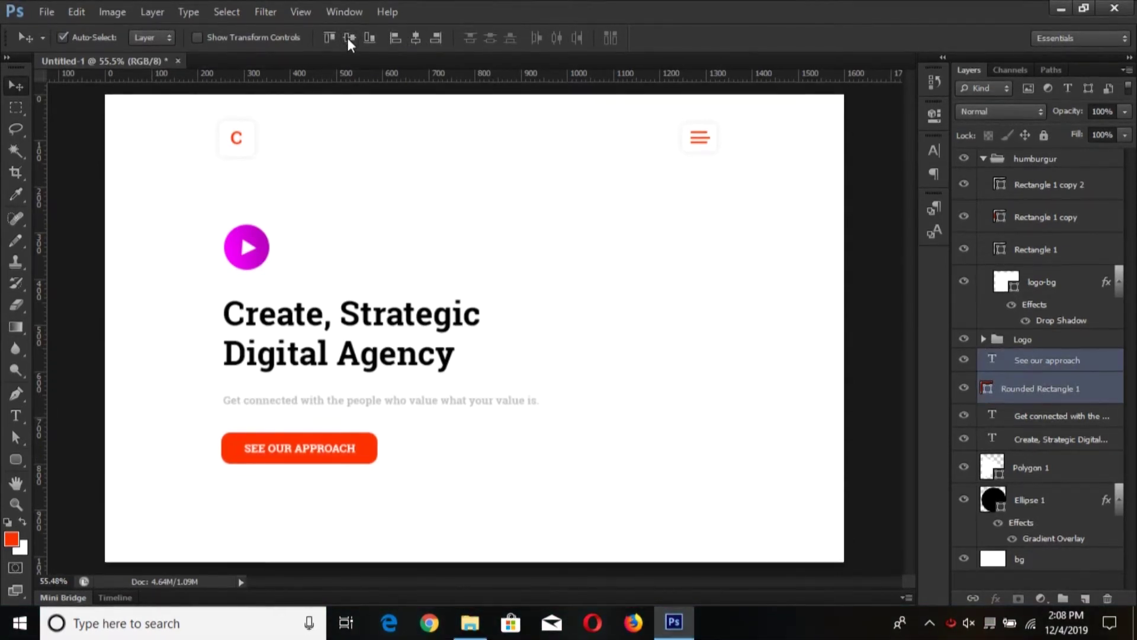
key(ctrl+o)
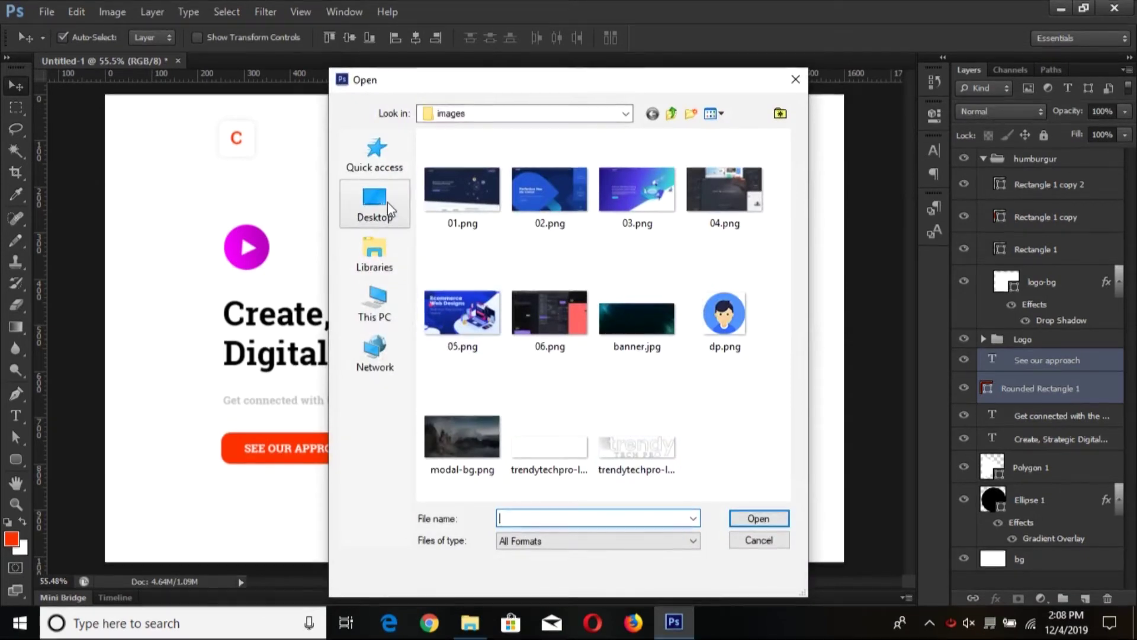
Copy the heatmap illustration from the First Design/digital agency folder into the mockup.
click(379, 201)
key(f)
key(f)
key(f)
key(f)
key(f)
key(f)
key(f)
key(Return)
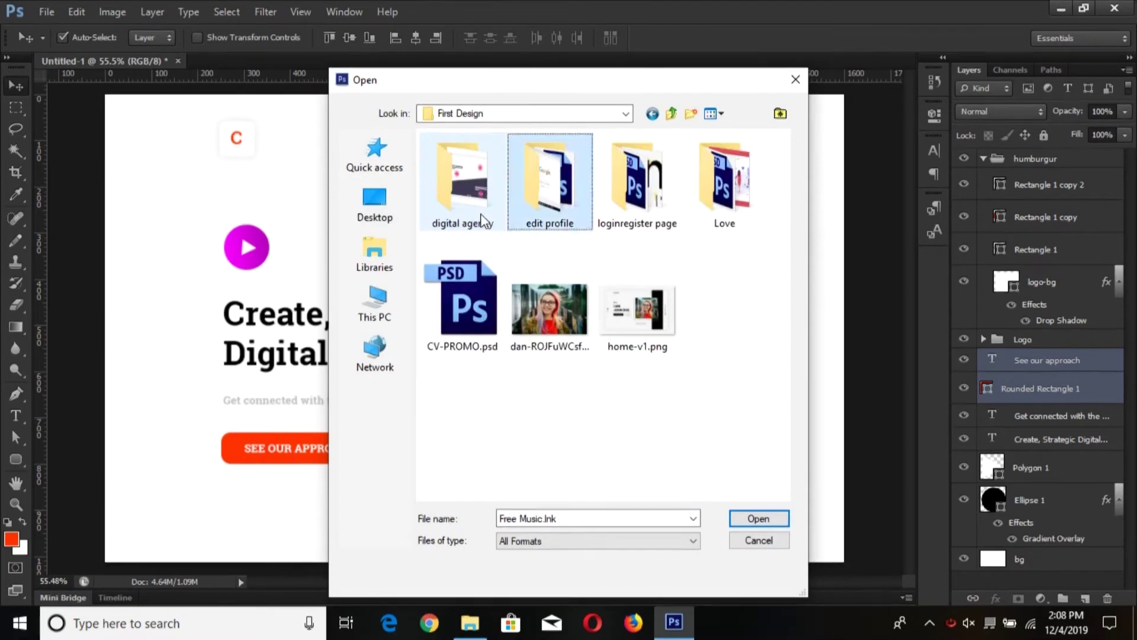
key(Return)
key(Return)
key(ctrl+a)
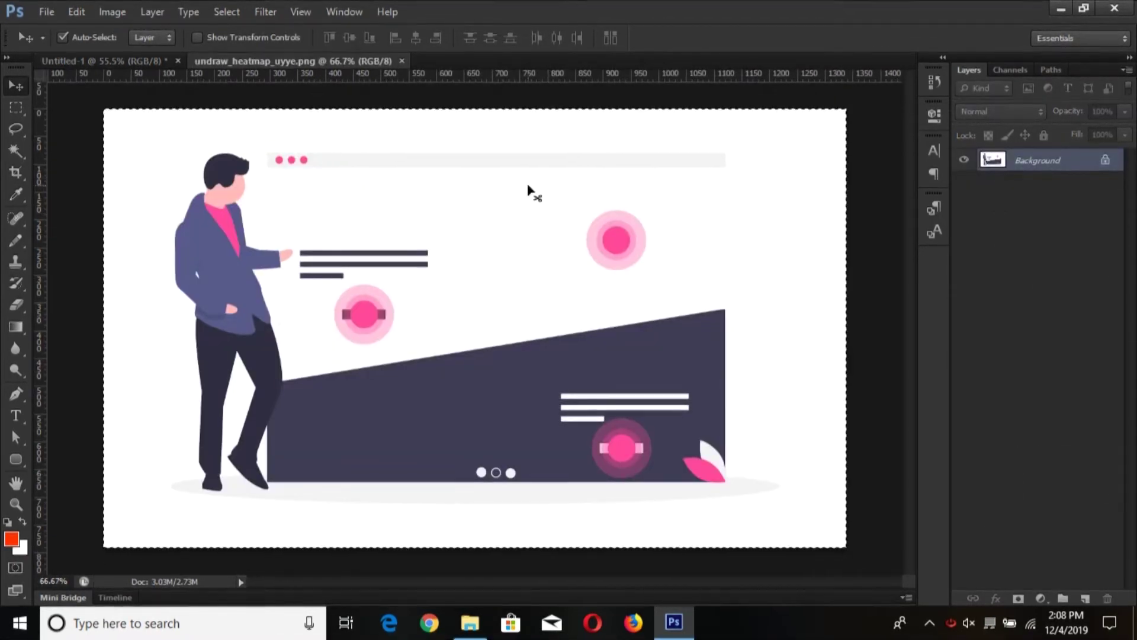
key(ctrl+c)
key(ctrl+Tab)
key(ctrl+v)
Place the illustration just above the background, shrink it and nudge it into position on the right.
key(ctrl+bracketleft)
key(ctrl+bracketleft)
key(ctrl+bracketleft)
key(ctrl+bracketleft)
key(ctrl+bracketleft)
key(ctrl+bracketleft)
key(ctrl+bracketleft)
key(ctrl+bracketright)
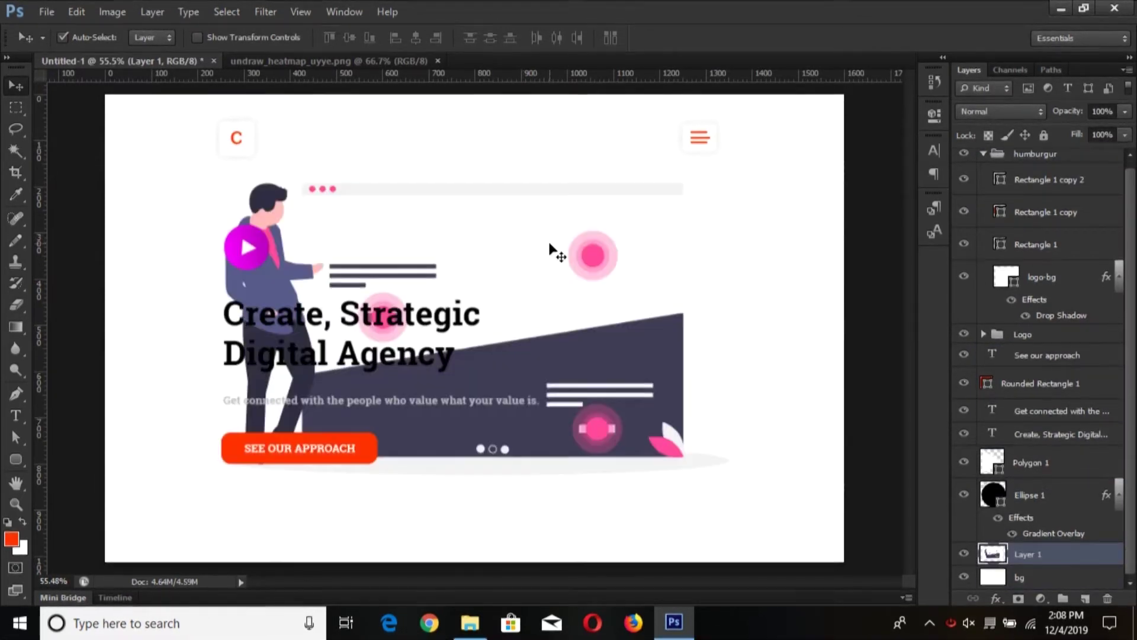
key(ctrl+t)
drag(173, 514, 345, 414)
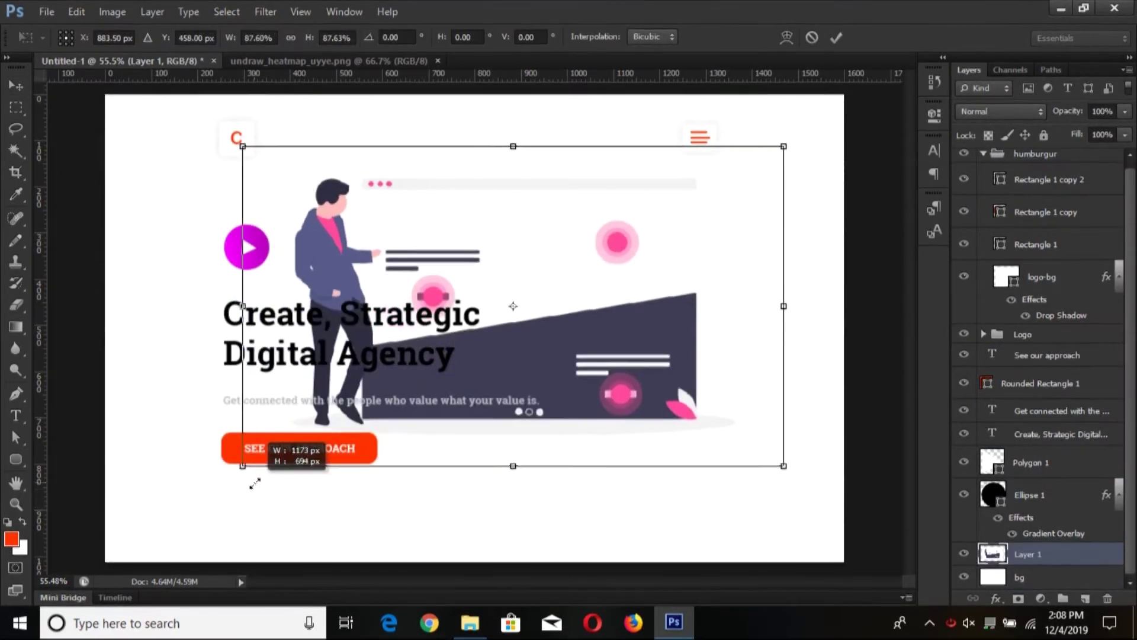
key(Return)
key(shift+Down)
key(shift+Down)
key(shift+Down)
key(shift+Right)
key(shift+Right)
key(shift+Right)
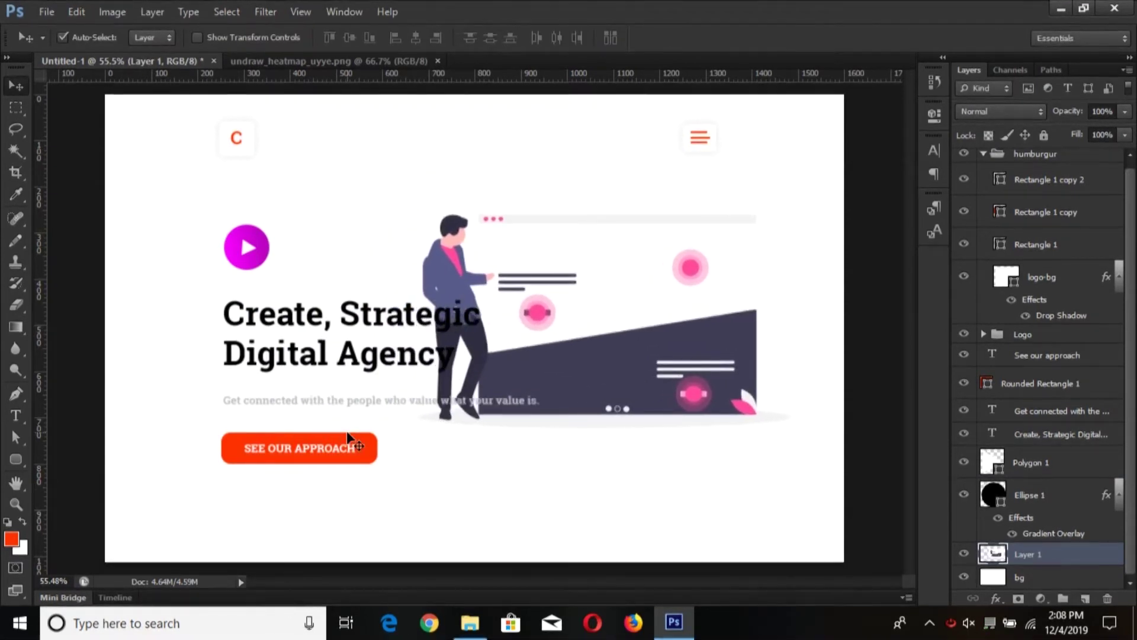
key(shift+Right)
key(shift+Right)
key(shift+Right)
key(shift+Right)
key(shift+Right)
key(shift+Right)
key(shift+Left)
key(shift+Left)
key(shift+Left)
key(shift+Left)
key(shift+Left)
key(shift+Left)
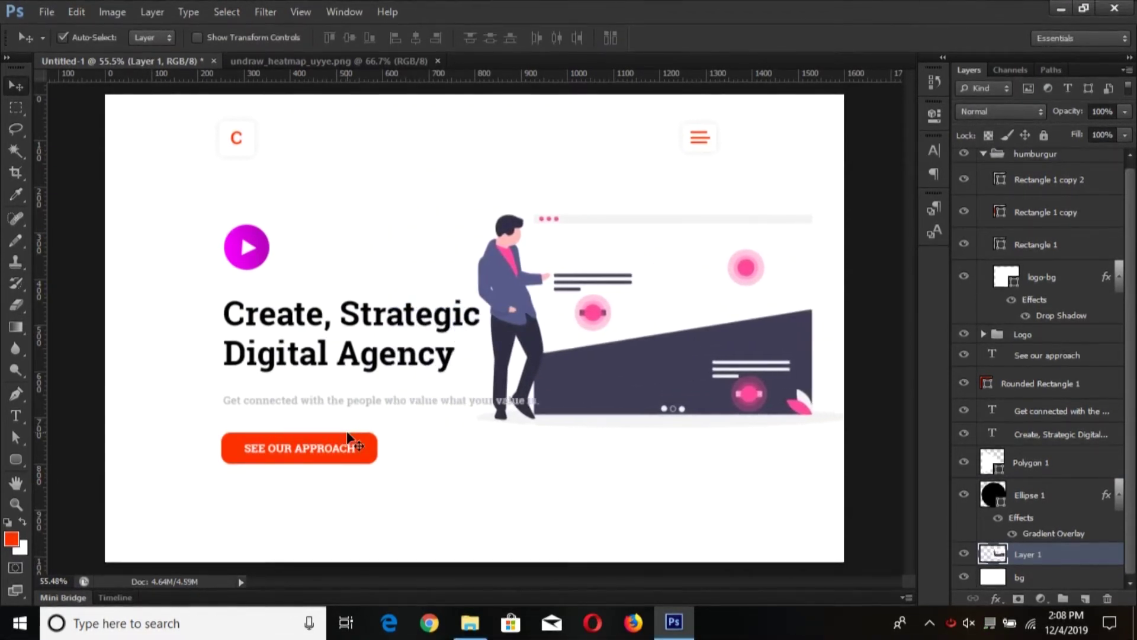
click(251, 252)
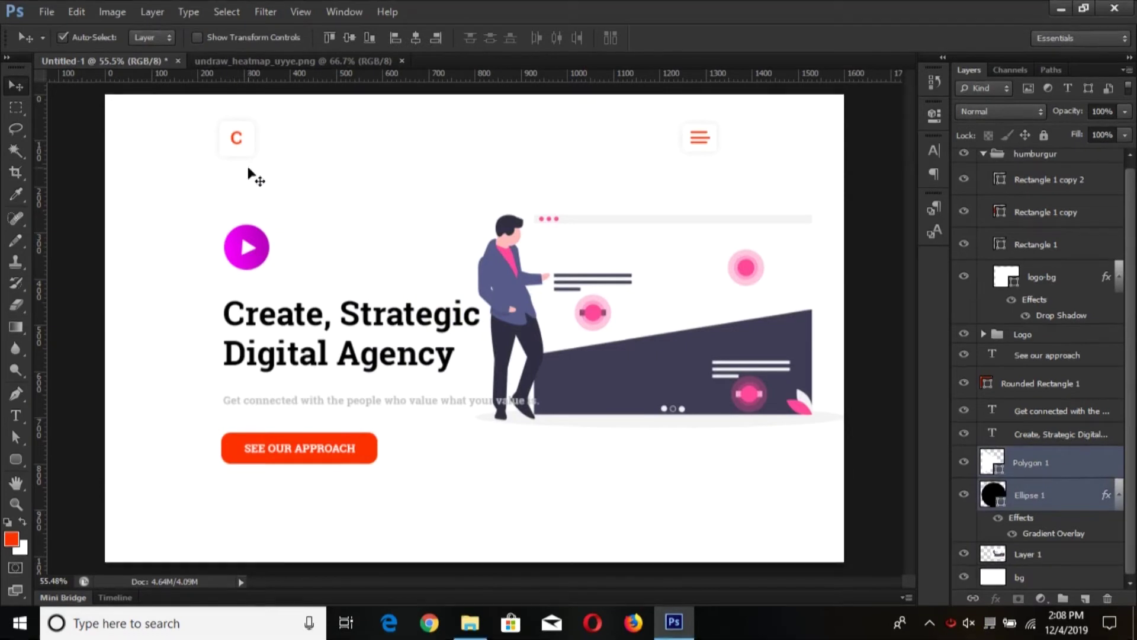
Nudge the logo, play icon, headline, subtitle and button further left together.
shift+click(284, 323)
shift+click(292, 405)
shift+click(229, 445)
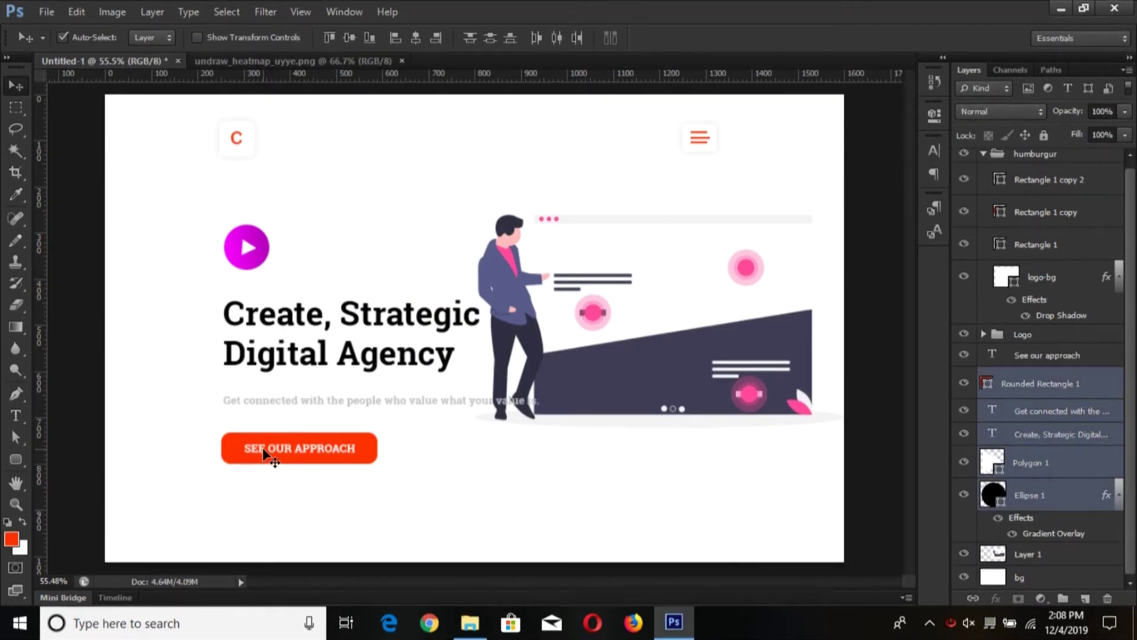
key(shift+Left)
key(shift+Left)
key(shift+Left)
key(shift+Left)
key(shift+Left)
key(shift+Left)
key(shift+Left)
key(shift+Left)
key(shift+Left)
Select the hamburger icon group and nudge it to the right.
click(733, 206)
click(702, 142)
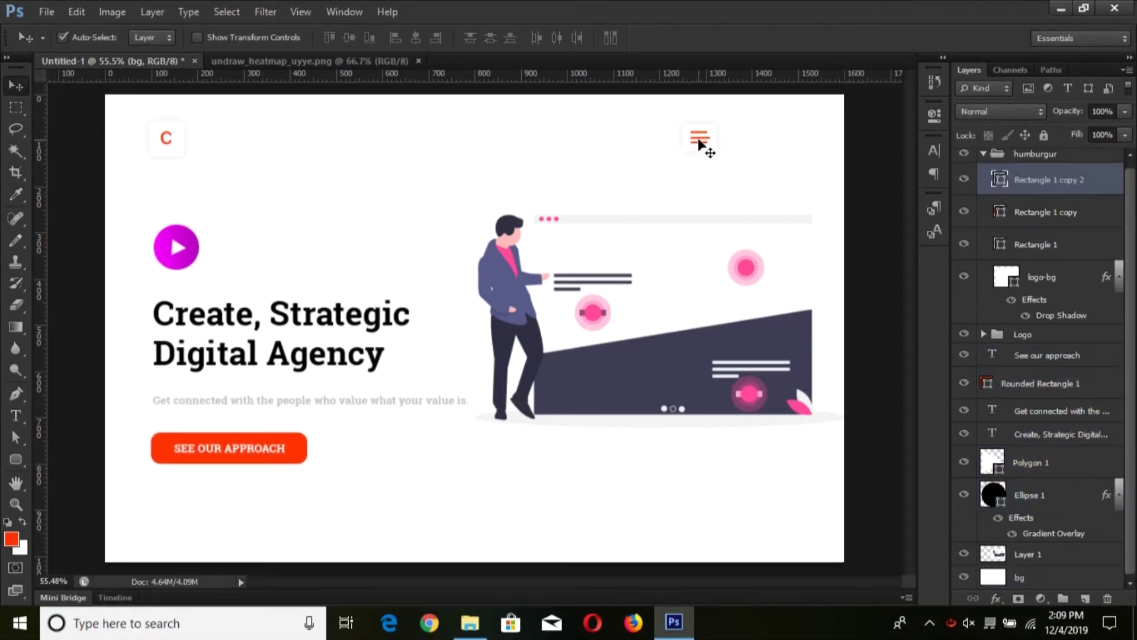
key(z)
click(714, 143)
key(v)
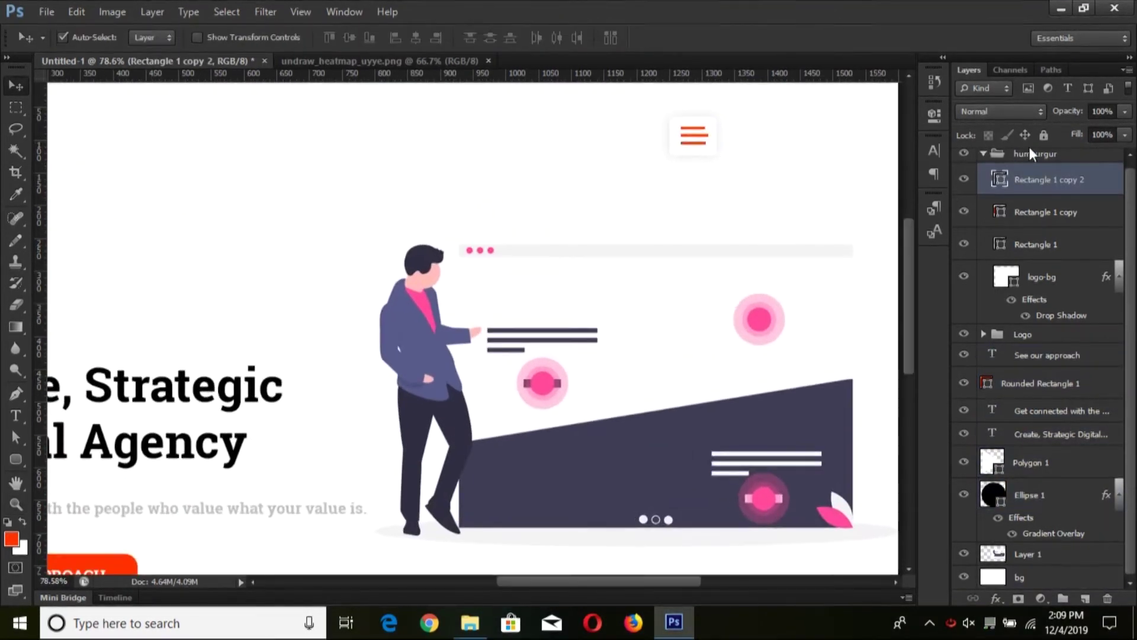
click(1029, 153)
key(ctrl+minus)
key(ctrl+minus)
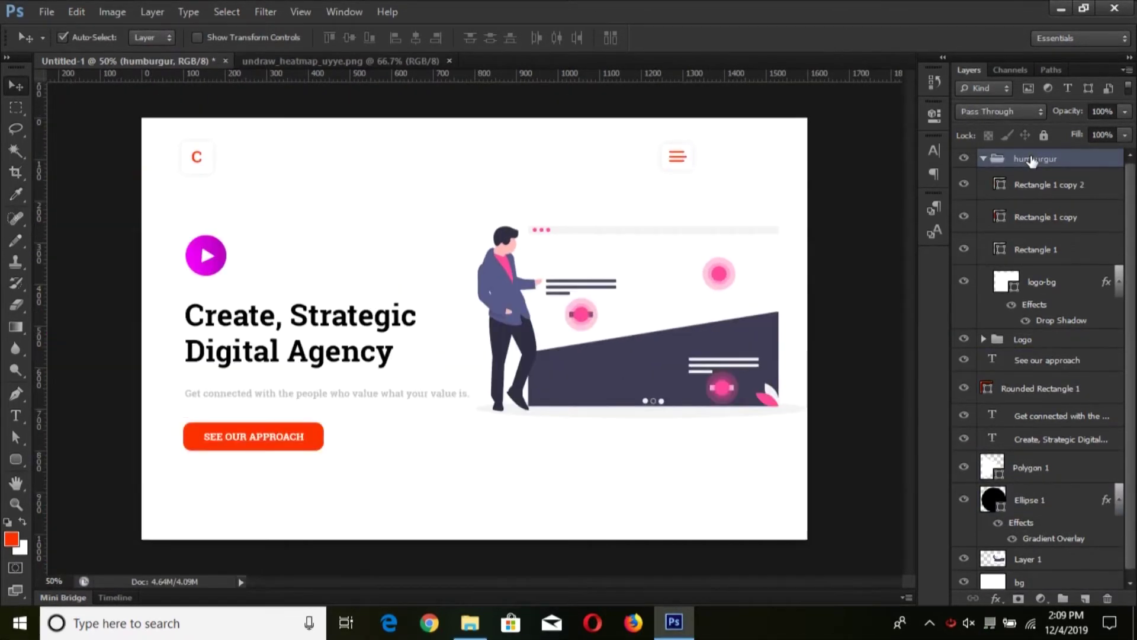
key(shift+Right)
key(shift+Right)
key(shift+Right)
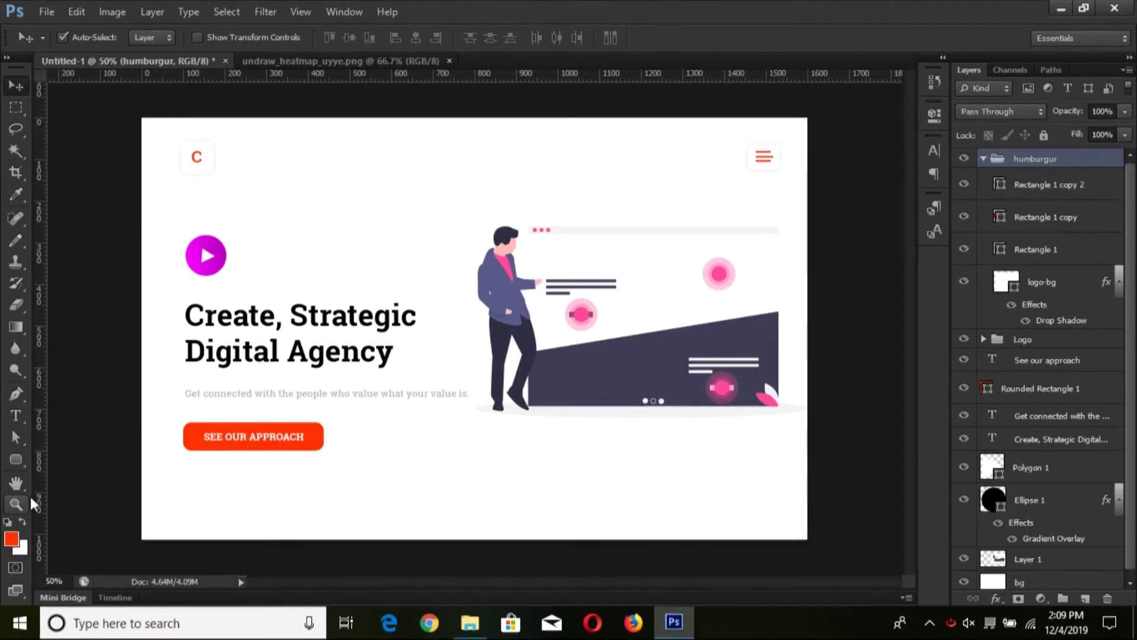
Draw a thin vertical bar left of the hero text, filled with the button's orange-red.
click(16, 459)
click(71, 457)
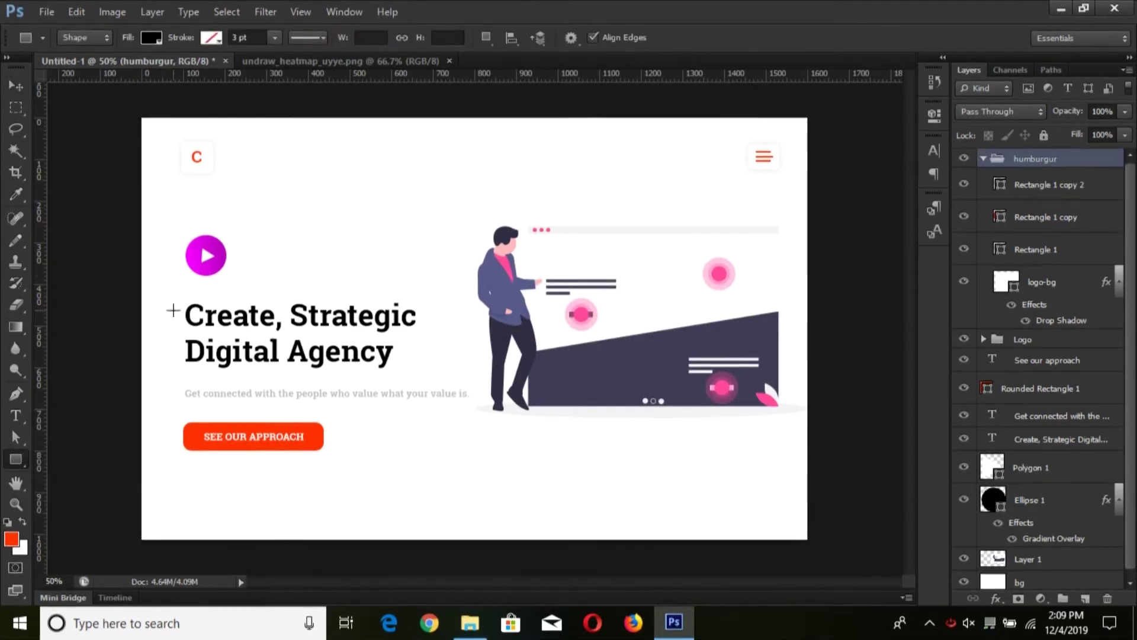
mouse_move(186, 188)
mouse_down()
mouse_move(173, 272)
mouse_move(178, 453)
mouse_up()
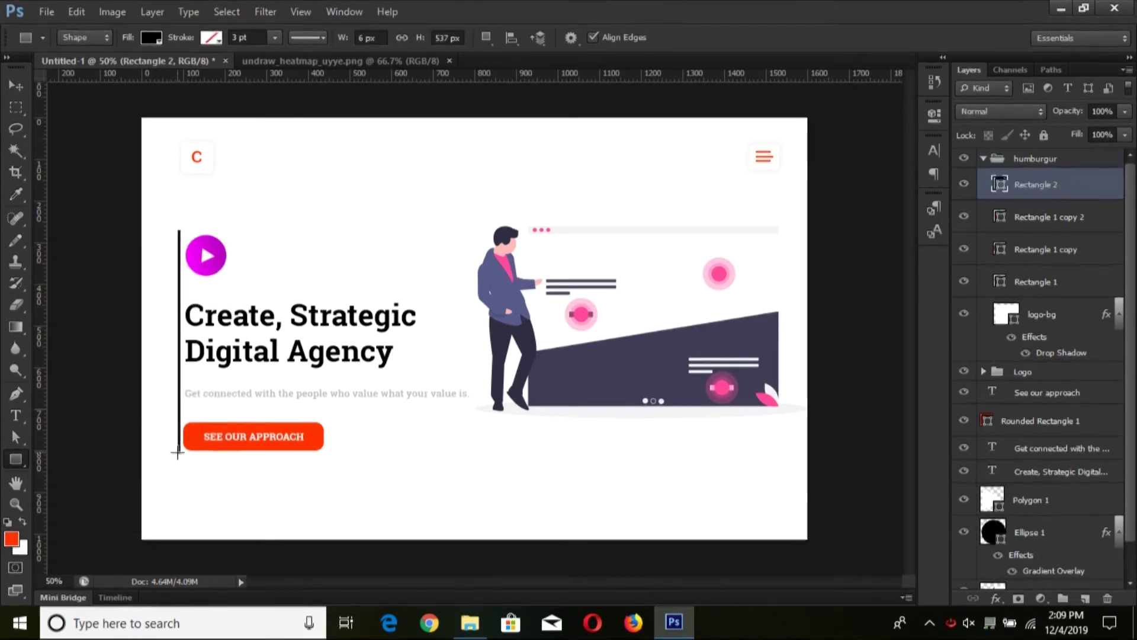
key(v)
key(shift+Left)
key(shift+Left)
key(shift+Left)
key(shift+Left)
key(i)
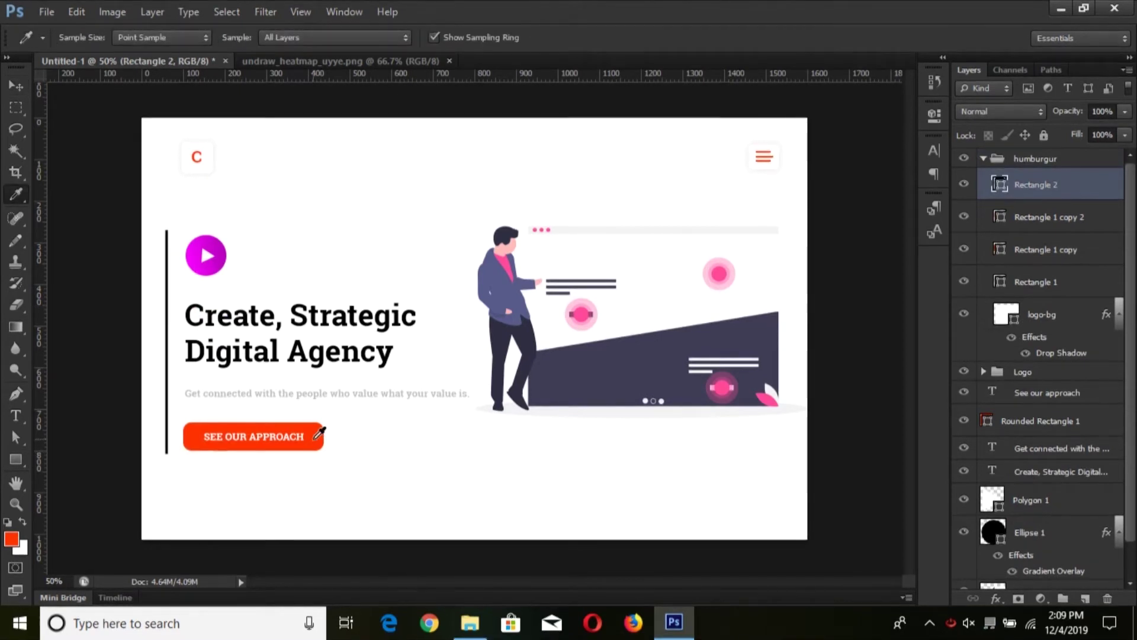
click(324, 439)
key(alt+BackSpace)
key(v)
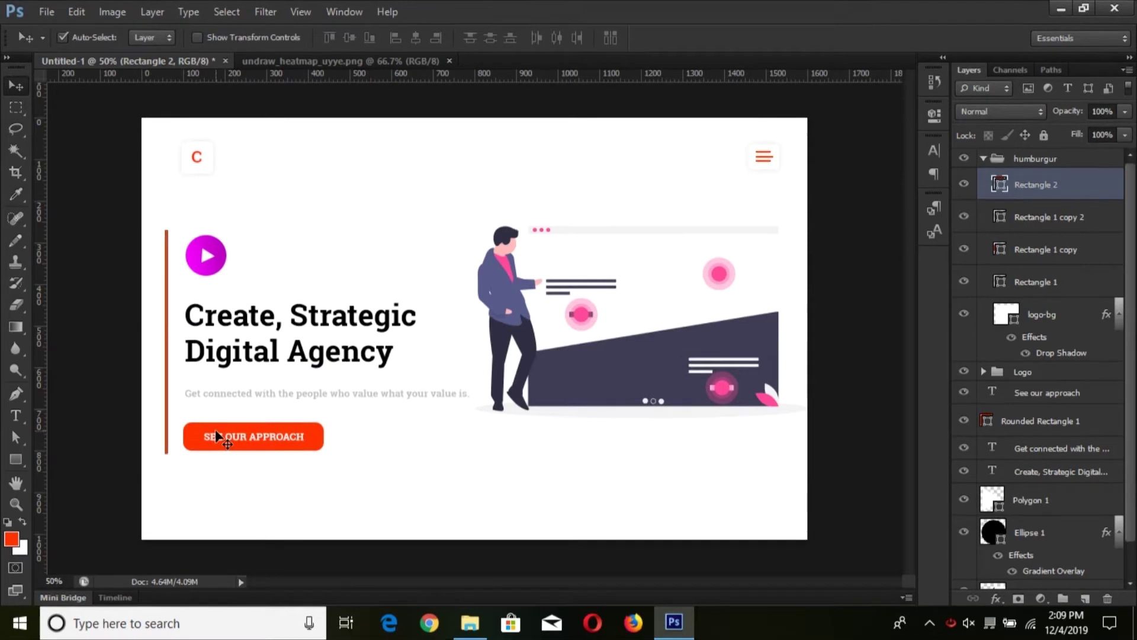
click(249, 323)
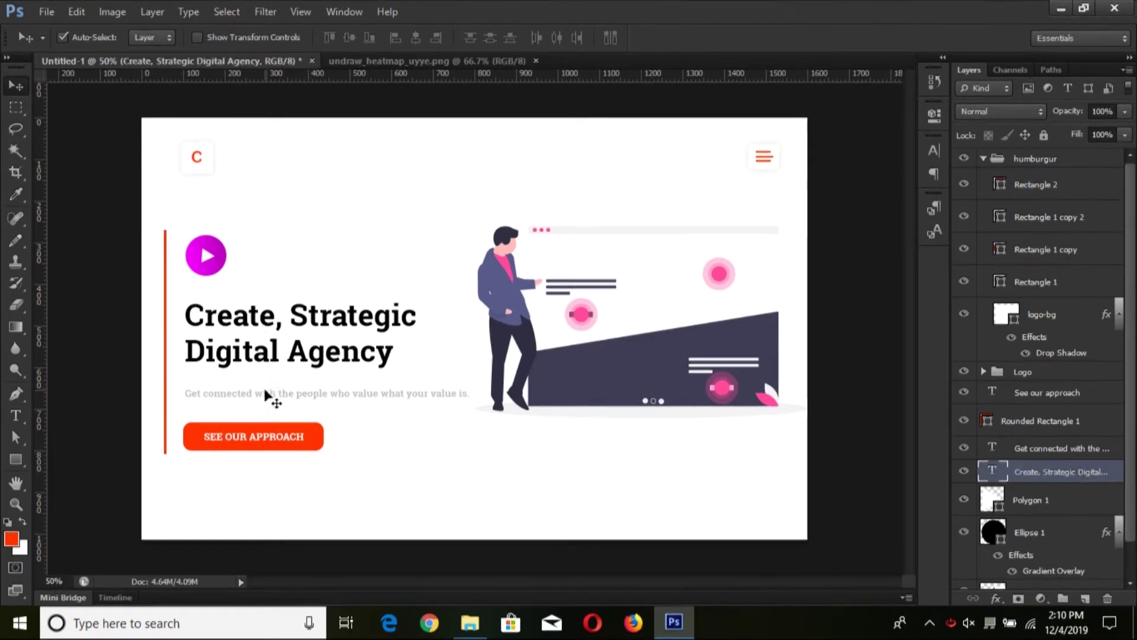
Set the subtitle font to Open Sans Semibold.
click(266, 397)
key(t)
text(Open Sans)
key(Return)
click(251, 38)
click(229, 62)
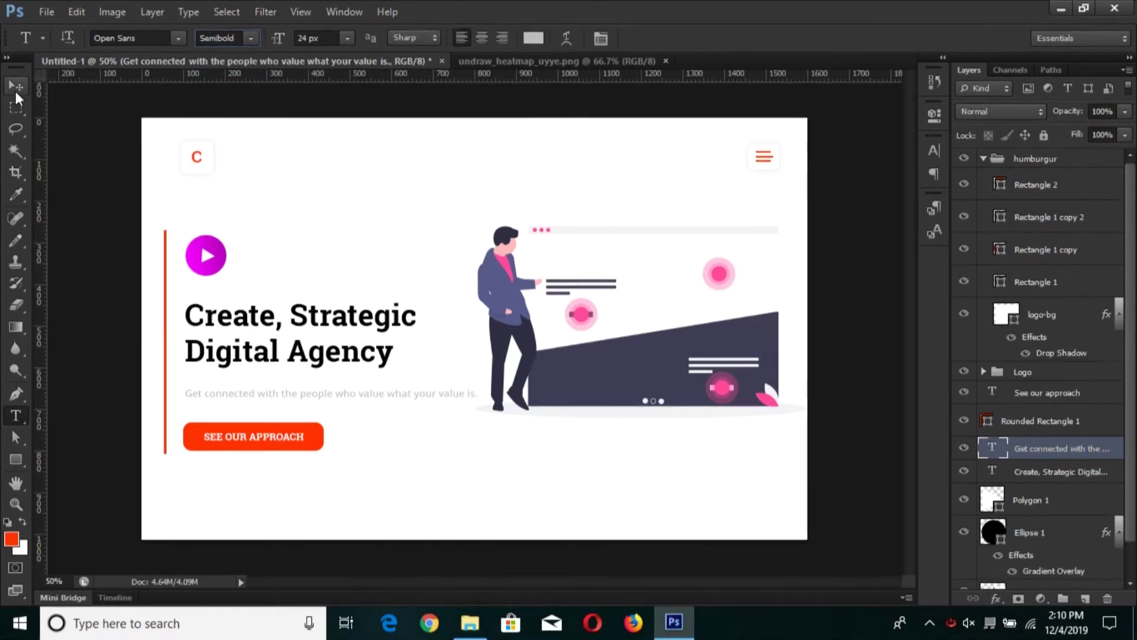
click(16, 91)
Change the headline and 'See our approach' label to Poppins SemiBold.
click(270, 437)
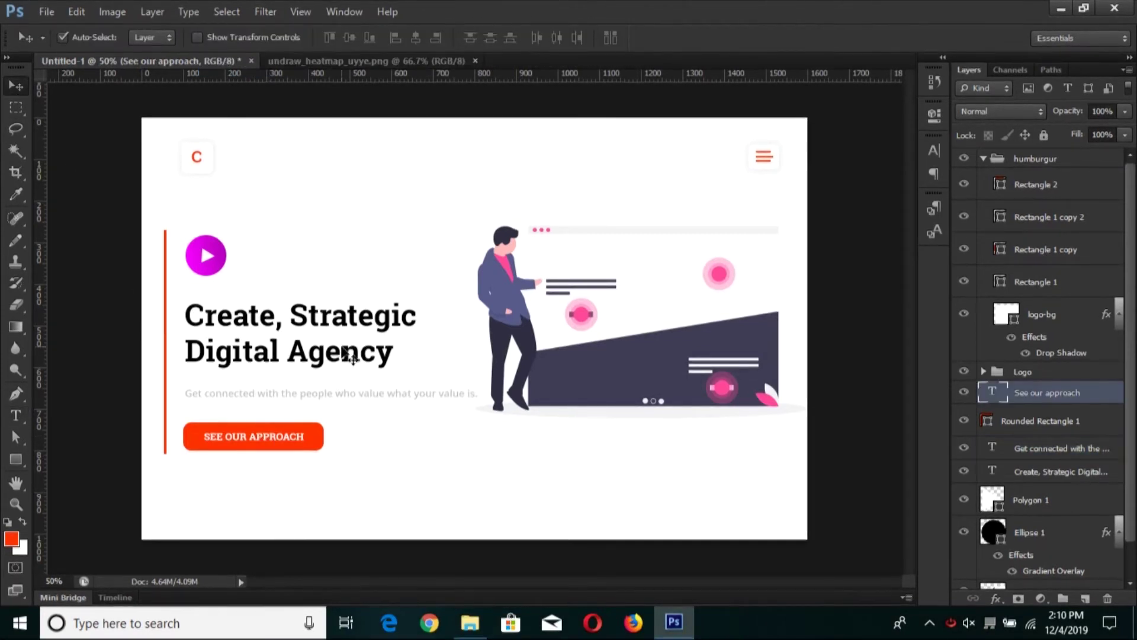
click(338, 338)
key(t)
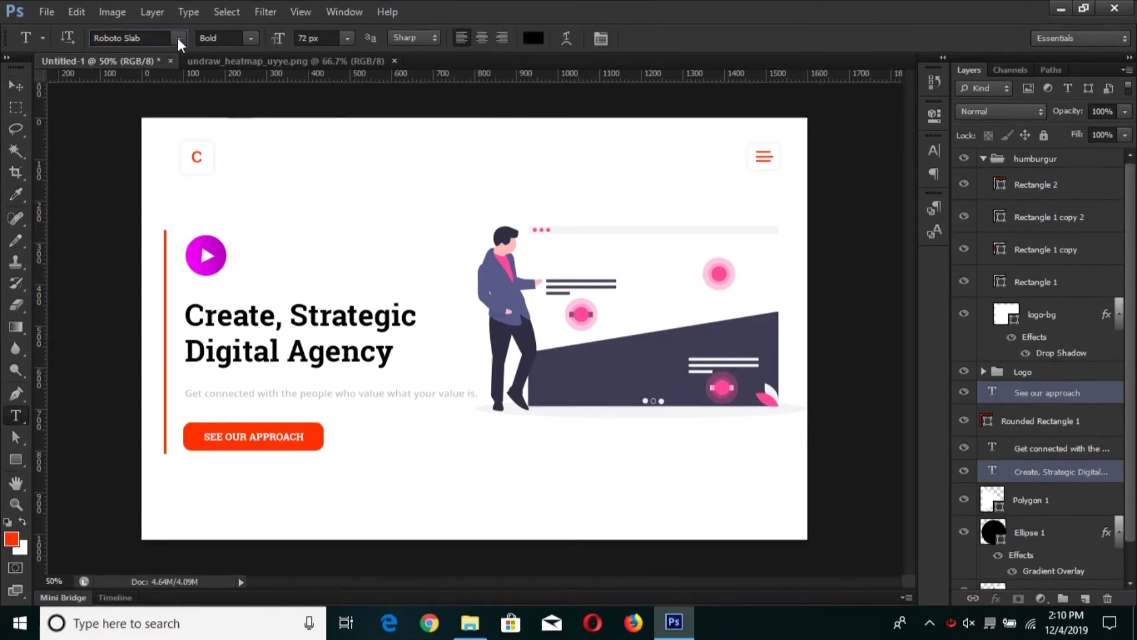
click(178, 38)
scroll(201, 409, down, 5)
scroll(201, 409, down, 6)
scroll(201, 409, down, 1)
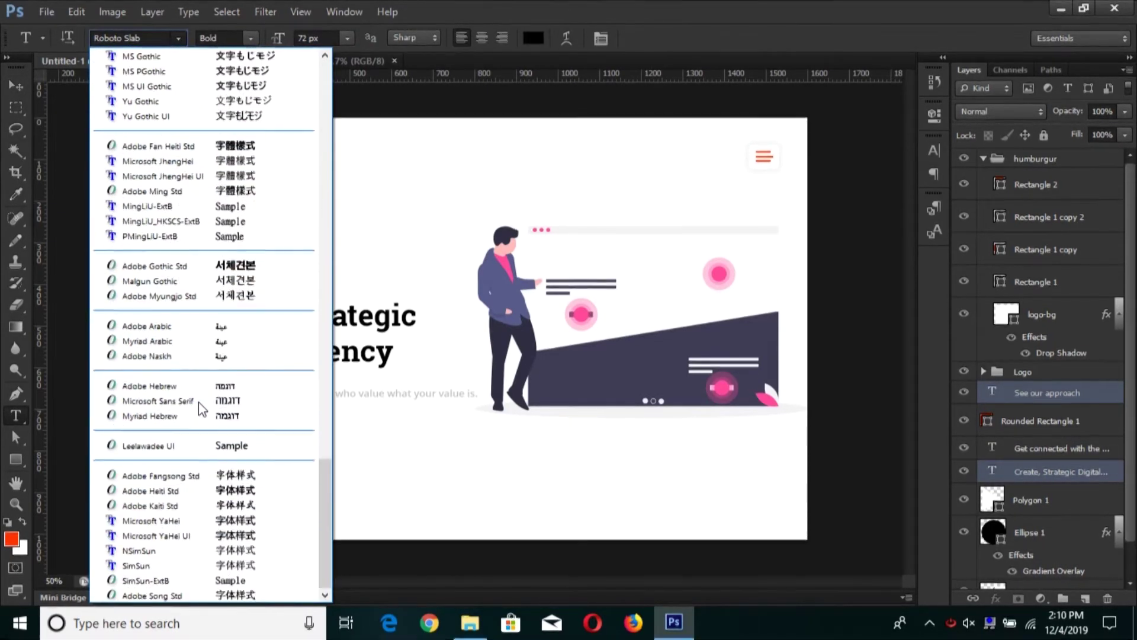
scroll(202, 408, up, 5)
scroll(202, 408, up, 5)
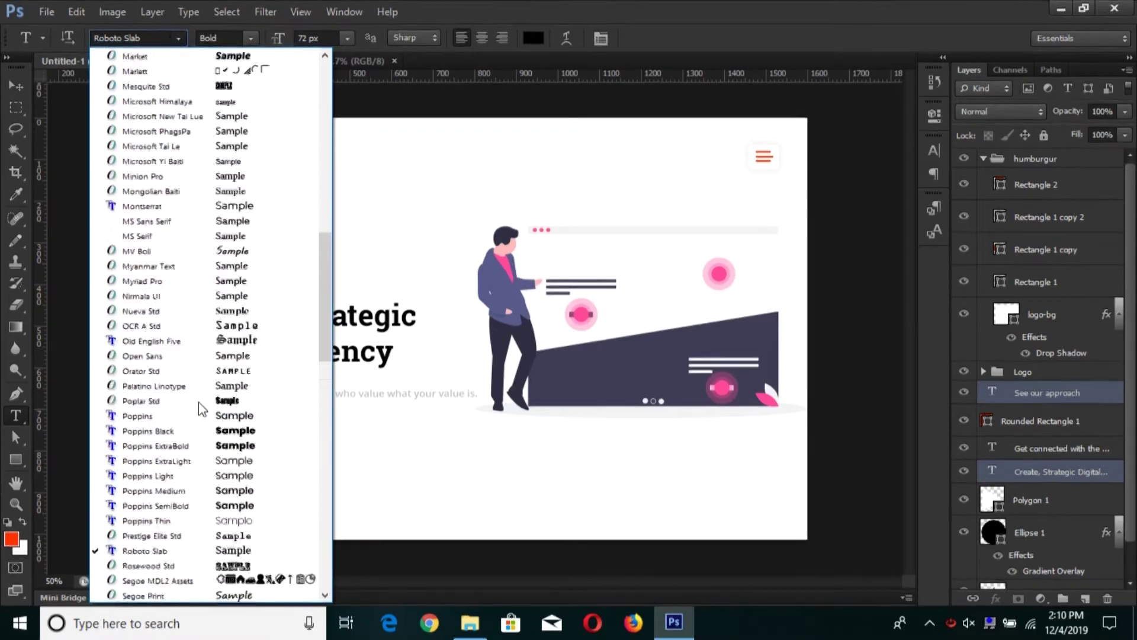
scroll(202, 409, up, 8)
scroll(201, 409, down, 4)
scroll(201, 409, down, 5)
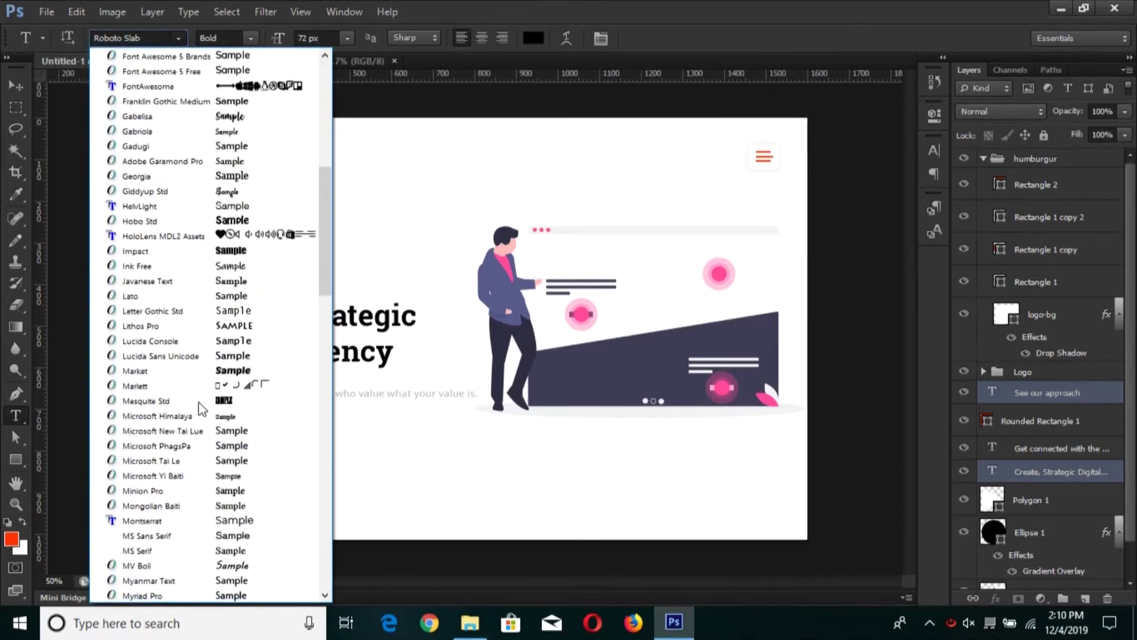
scroll(201, 409, down, 2)
scroll(202, 409, down, 6)
scroll(202, 408, down, 1)
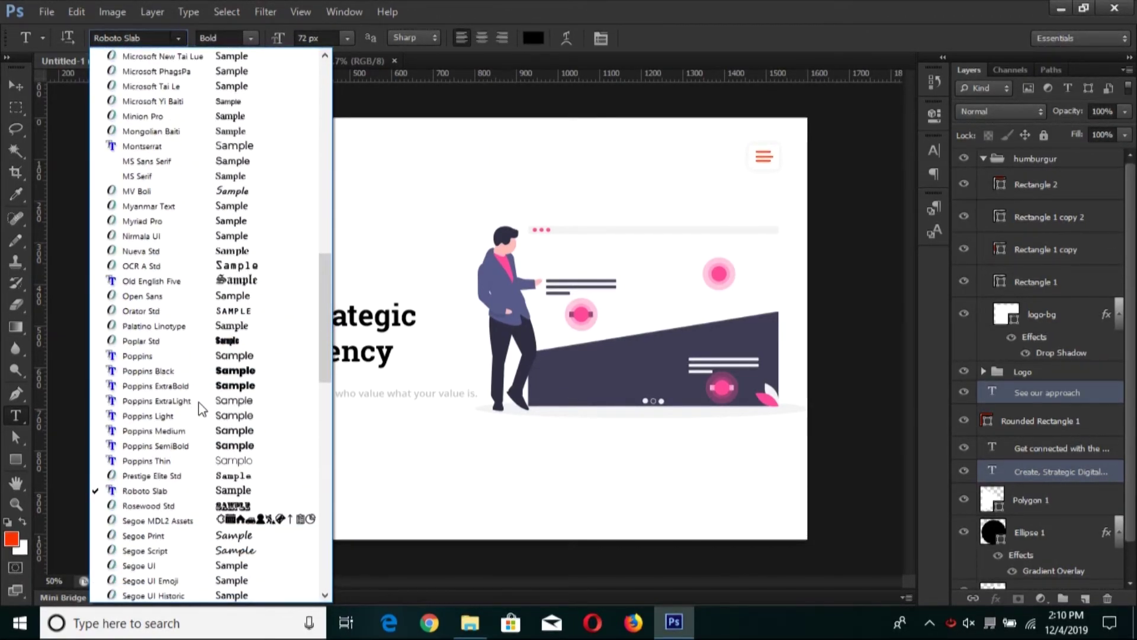
click(198, 447)
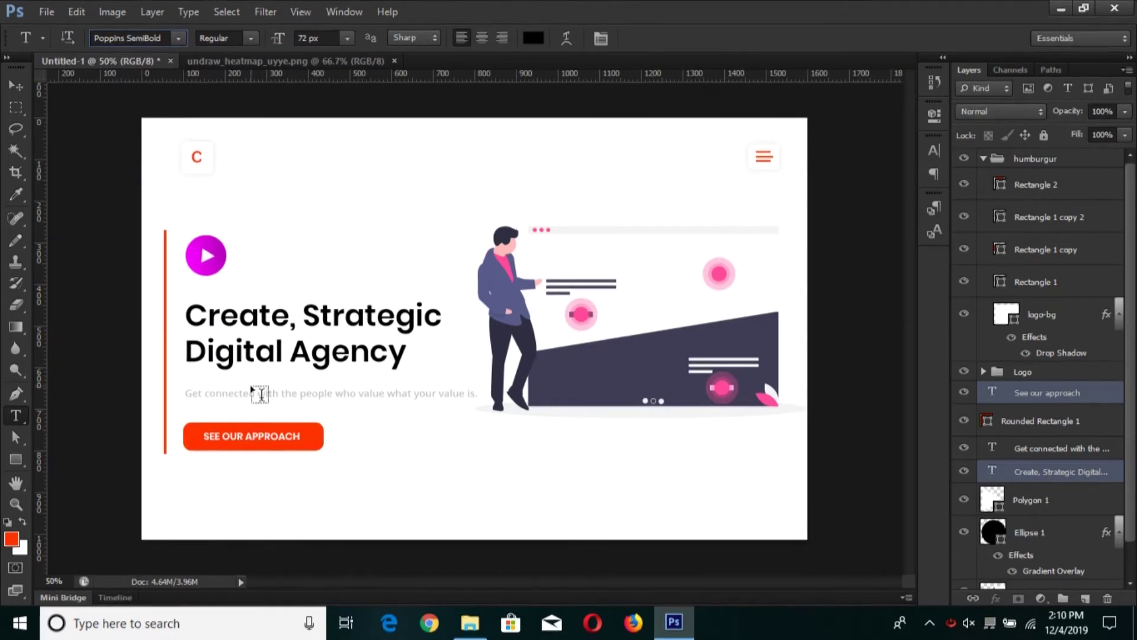
click(17, 88)
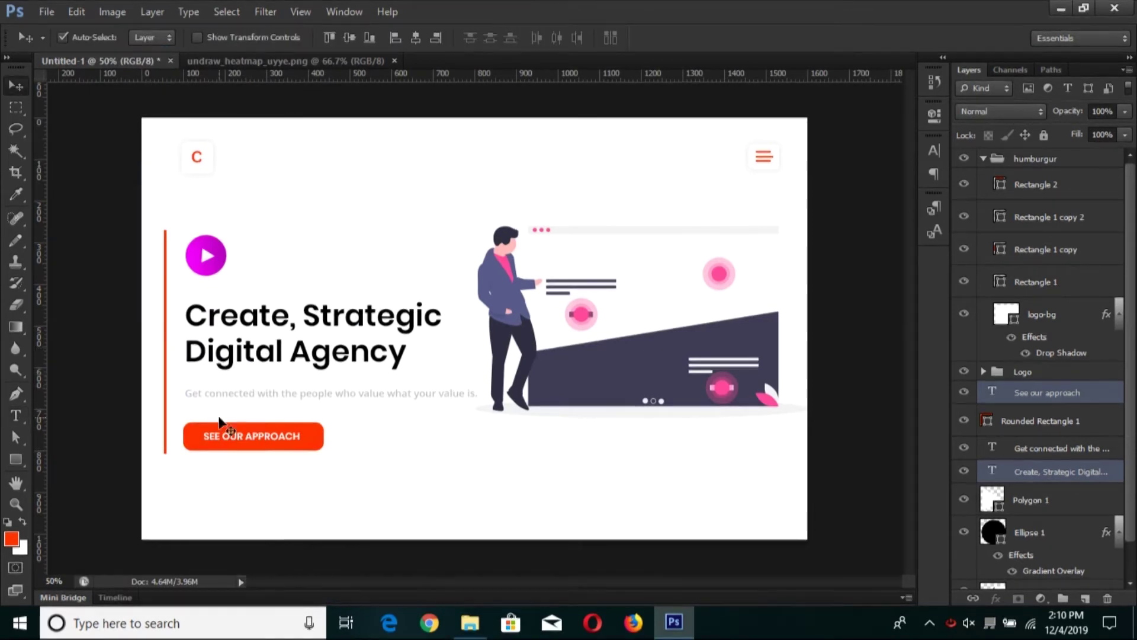
Fill the call-to-action button and vertical accent line with the play circle's pink.
click(323, 443)
key(i)
click(721, 273)
key(alt+BackSpace)
key(v)
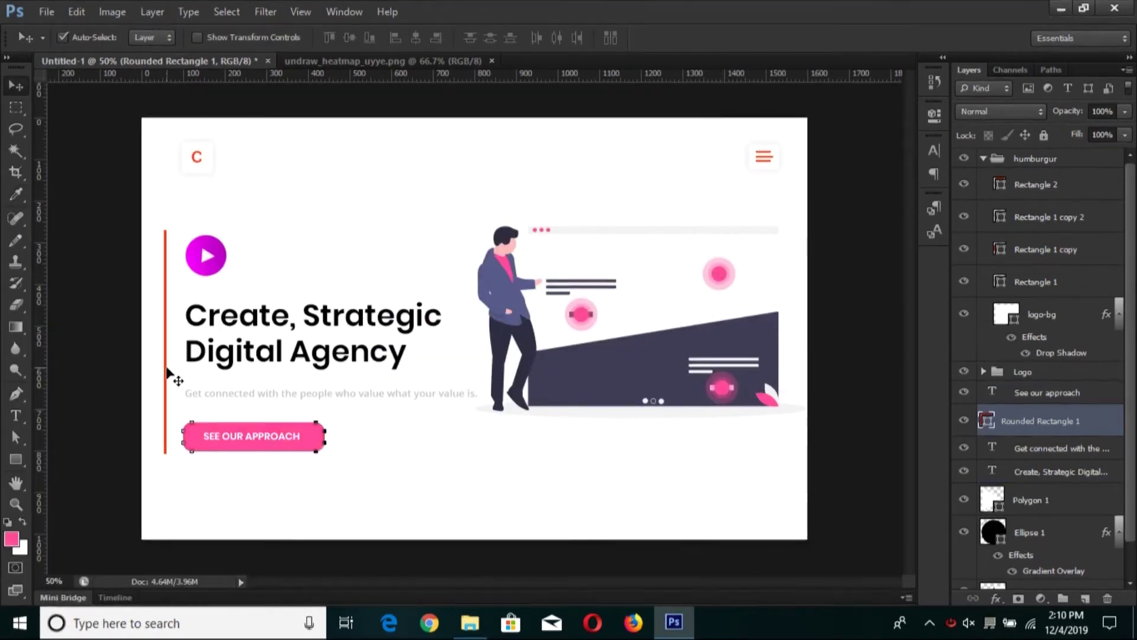
click(166, 372)
key(alt+BackSpace)
Fill the logo box pink and make the logo's C white.
click(363, 228)
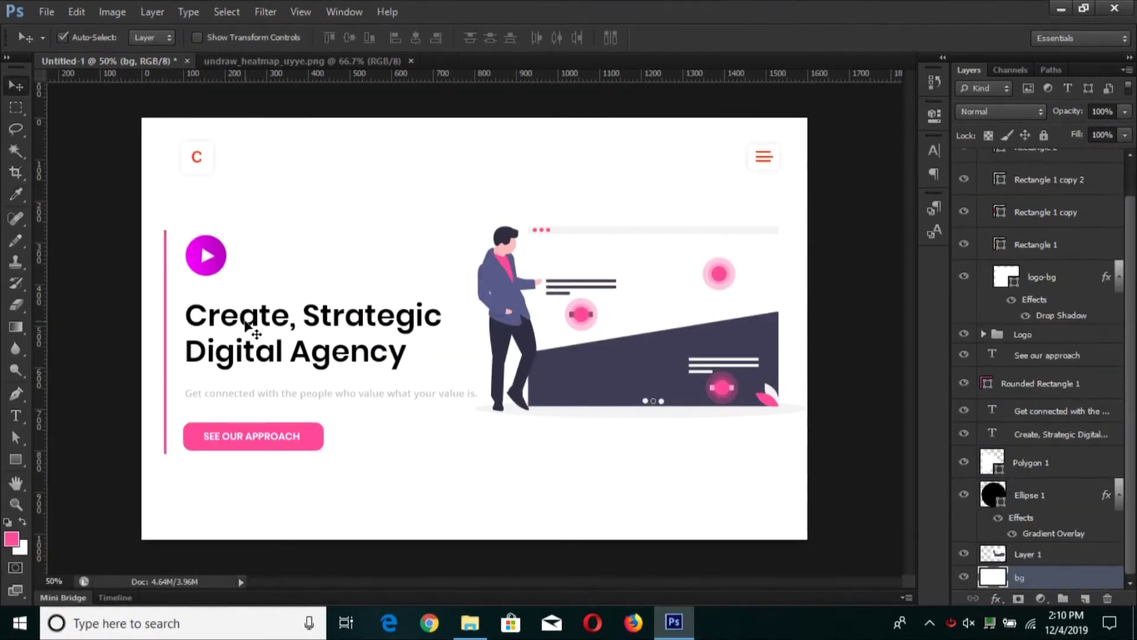
click(257, 322)
click(202, 164)
key(alt+BackSpace)
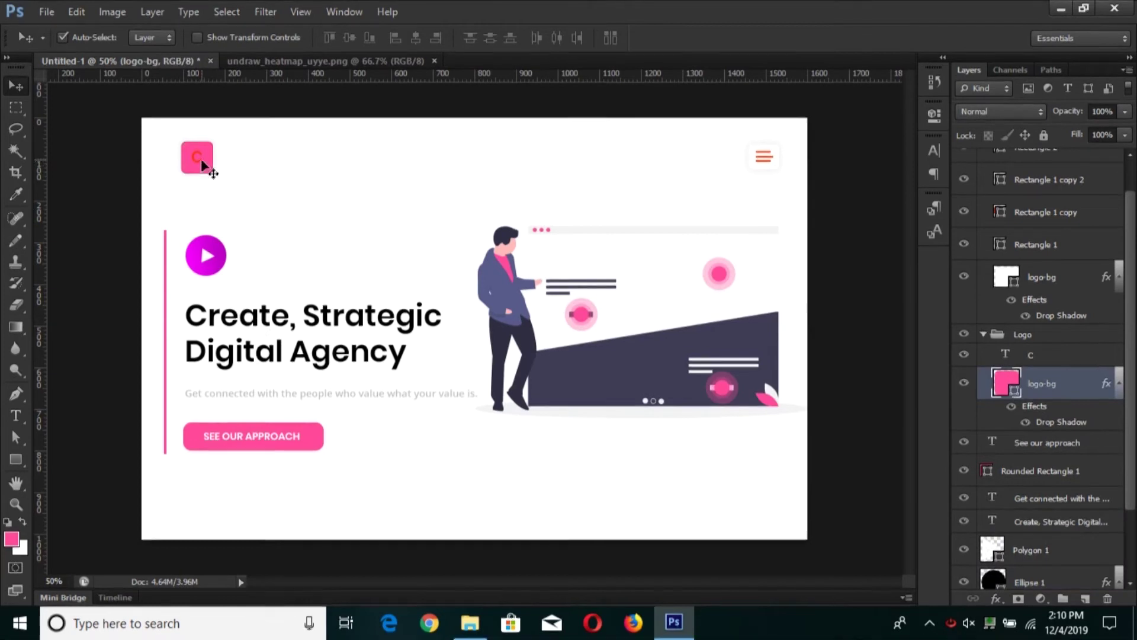
click(200, 167)
key(x)
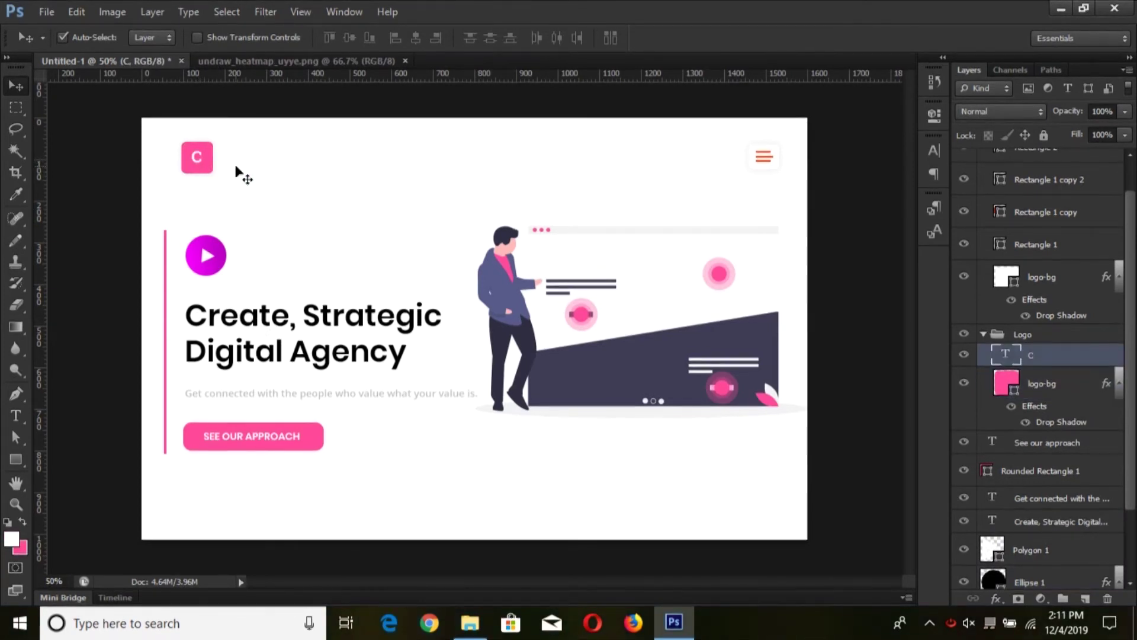
Nudge the logo left and duplicate the hamburger icon layer.
click(237, 172)
click(202, 167)
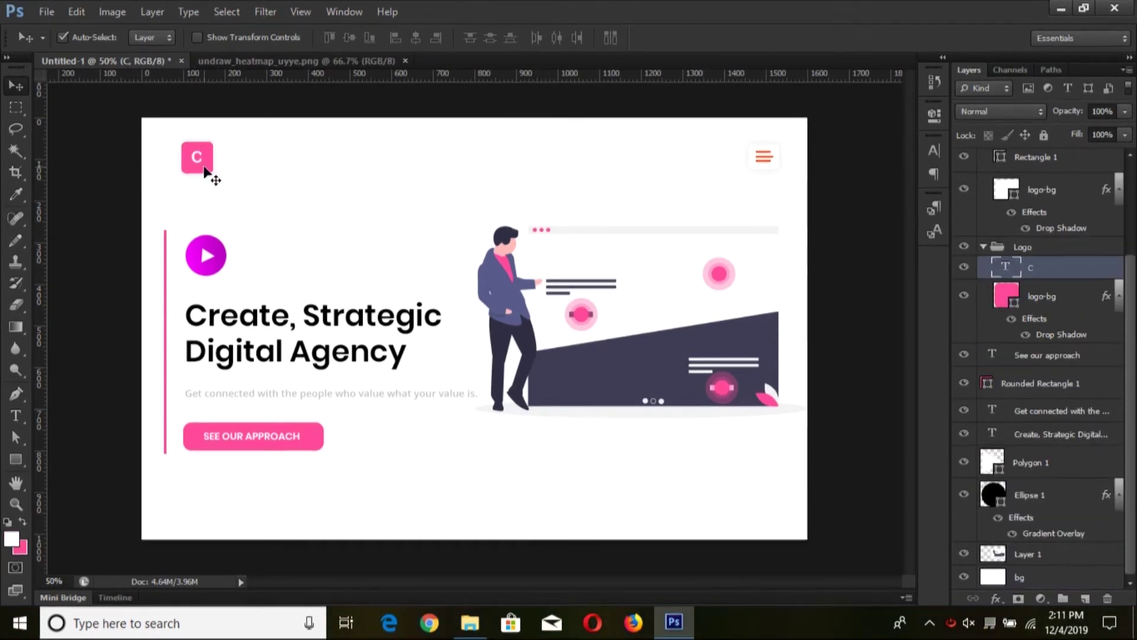
key(shift+Left)
key(shift+Left)
key(shift+Left)
key(shift+Left)
key(shift+Left)
click(291, 181)
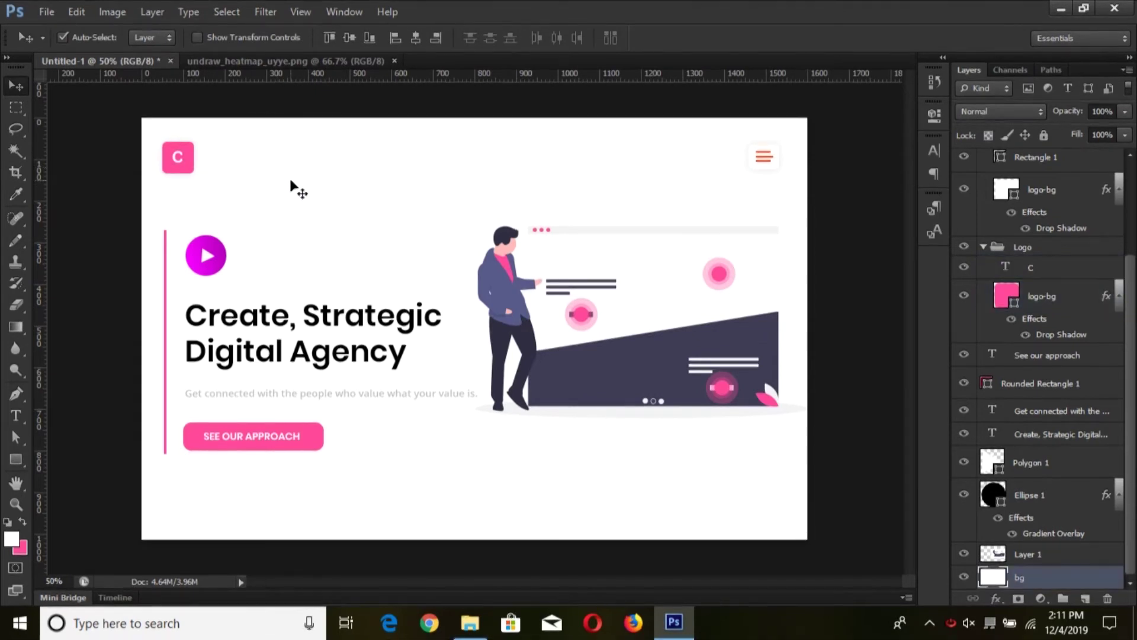
click(768, 168)
key(ctrl+j)
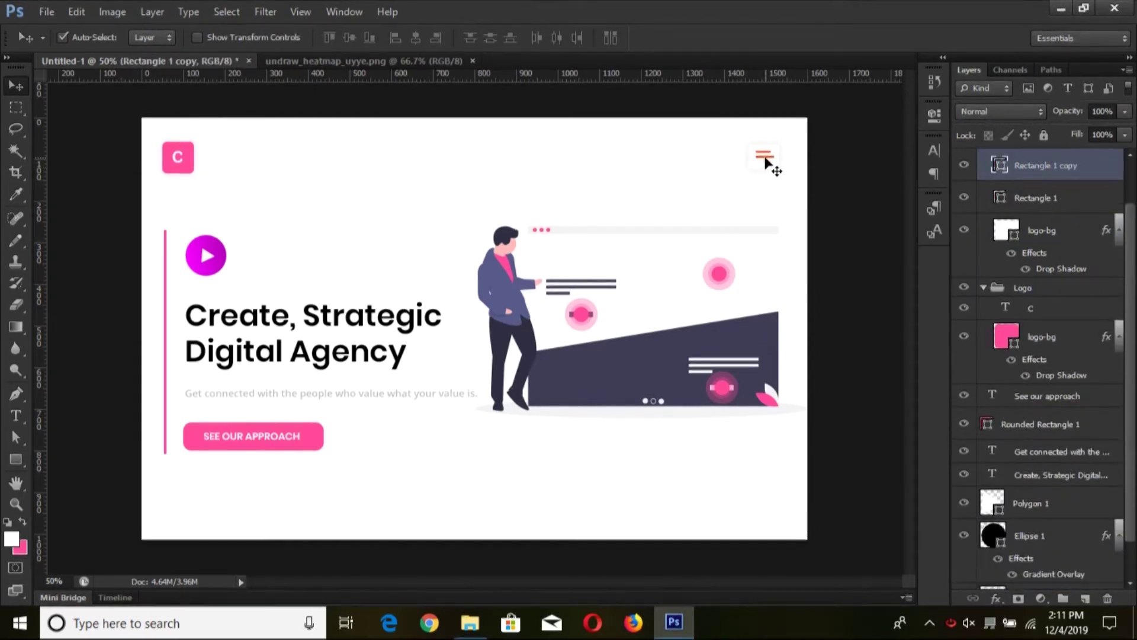
Alt-drag a copy of the headline beside the logo and retype it as 'Home About'.
drag(330, 321, 385, 163)
key(t)
click(388, 181)
key(ctrl+a)
text(Home)
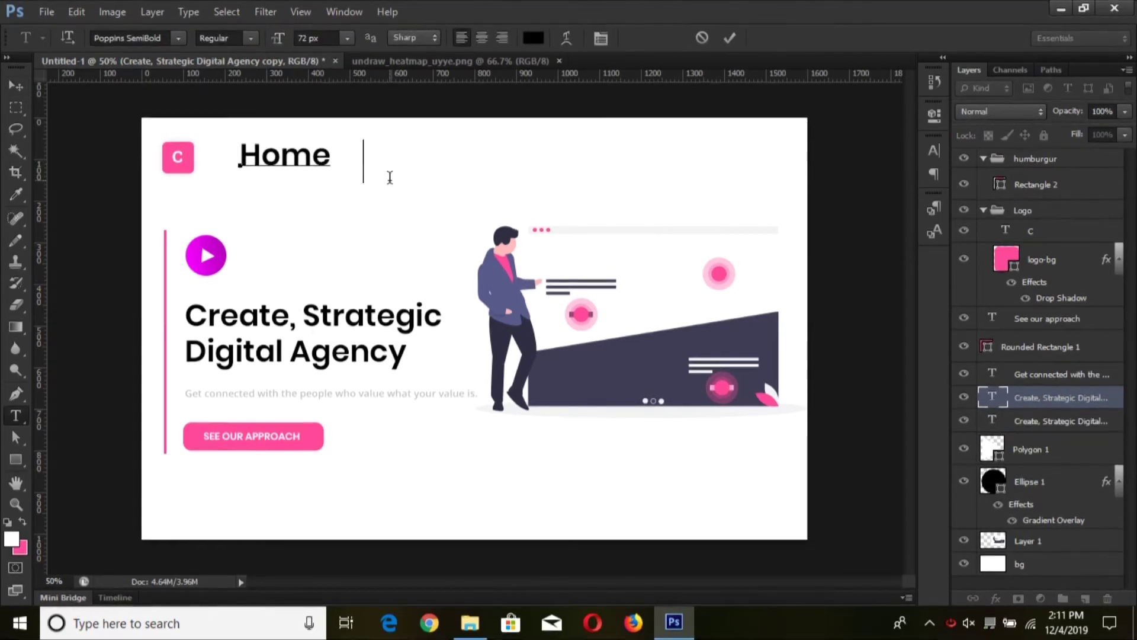
text(bout)
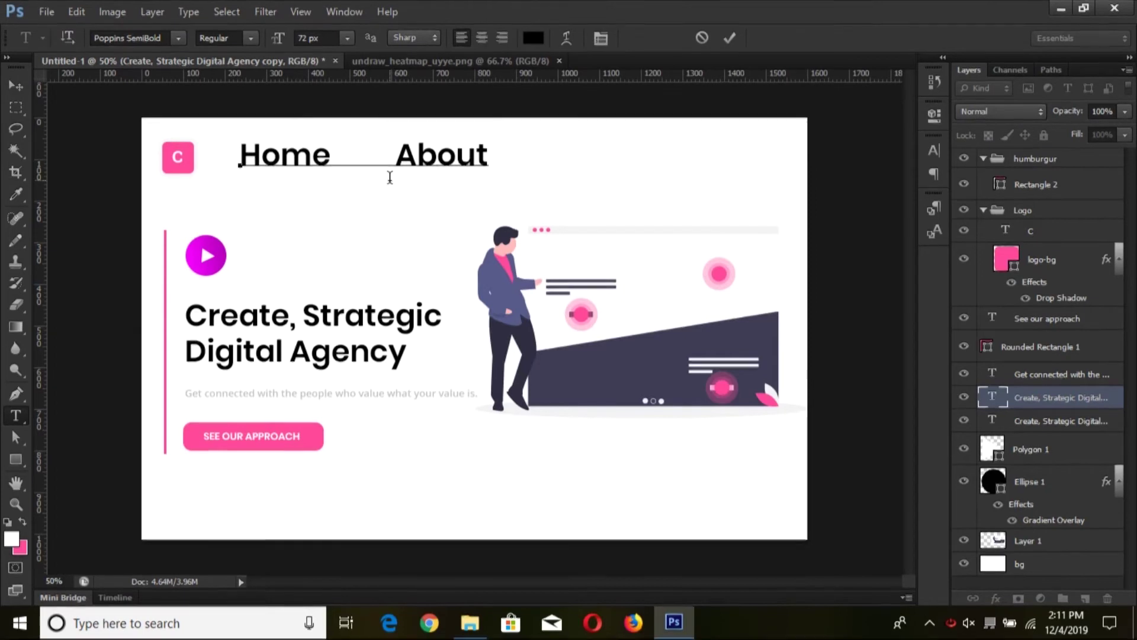
Size the nav text to 30 px and append 'how it works', 'submit a video', 'Contact us'.
key(ctrl+a)
click(347, 38)
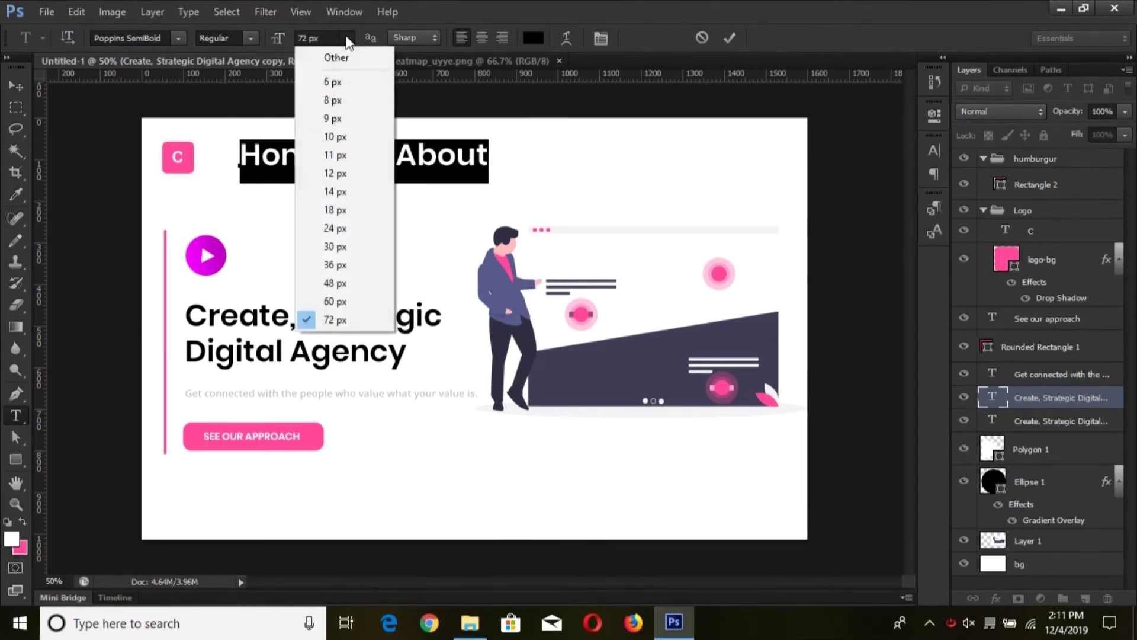
click(335, 247)
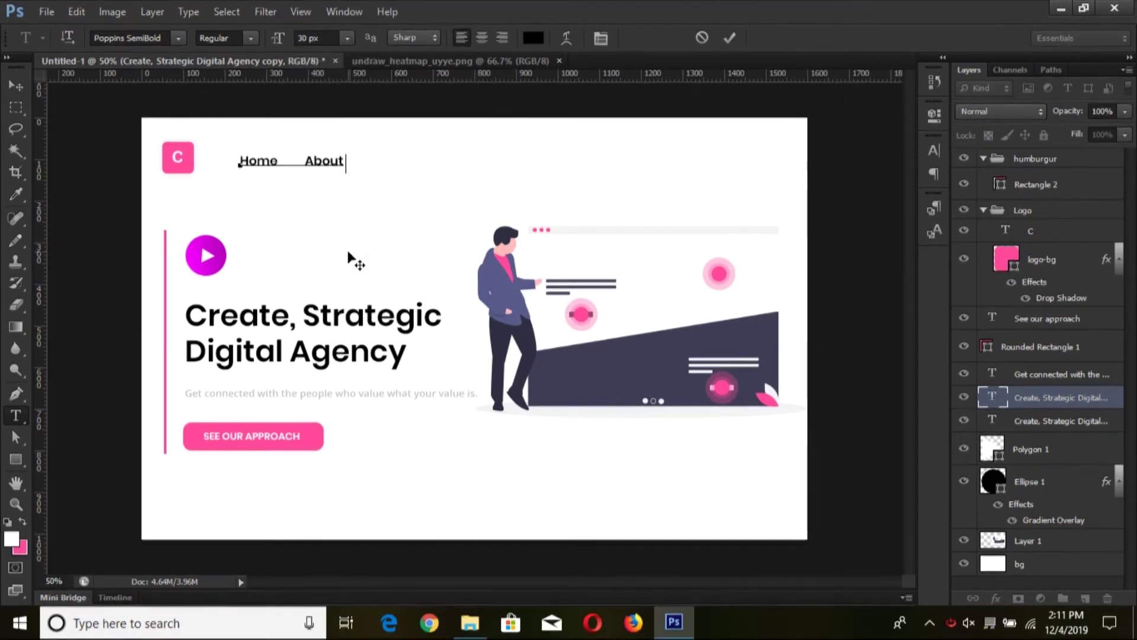
key(ctrl+a)
key(End)
text(how it works        subm)
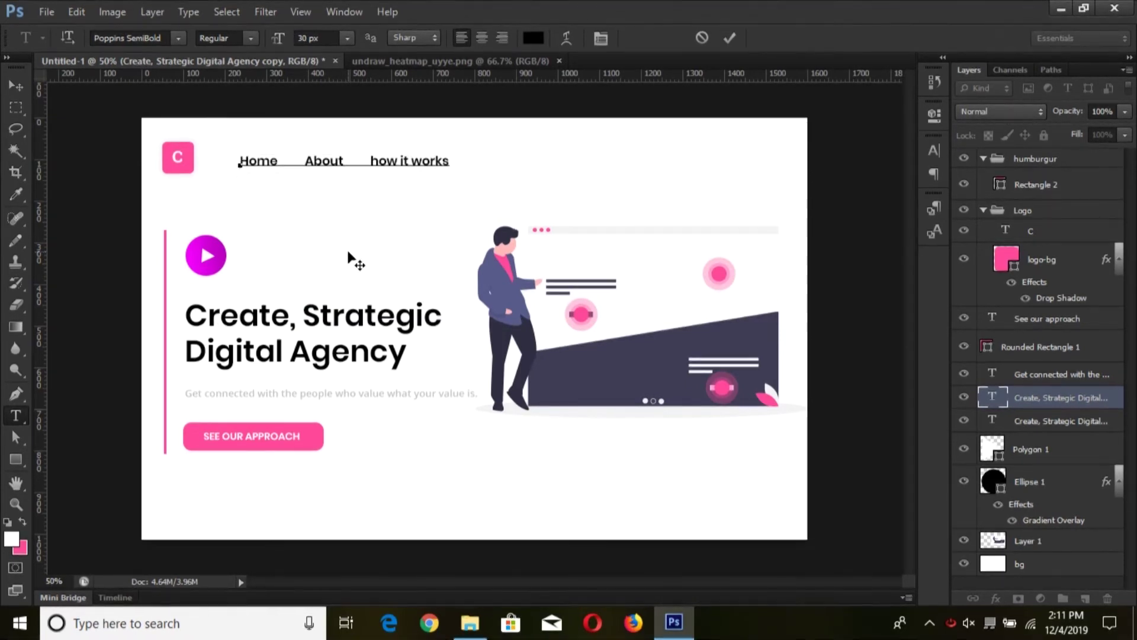
text(it a video)
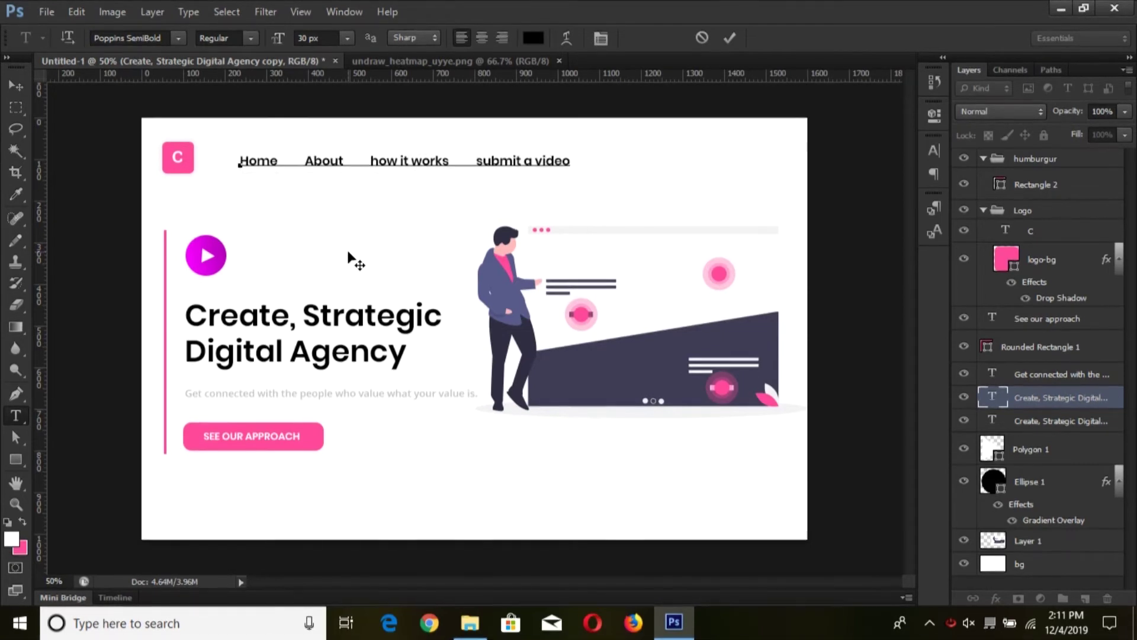
text(        Contact us)
key(ctrl+Return)
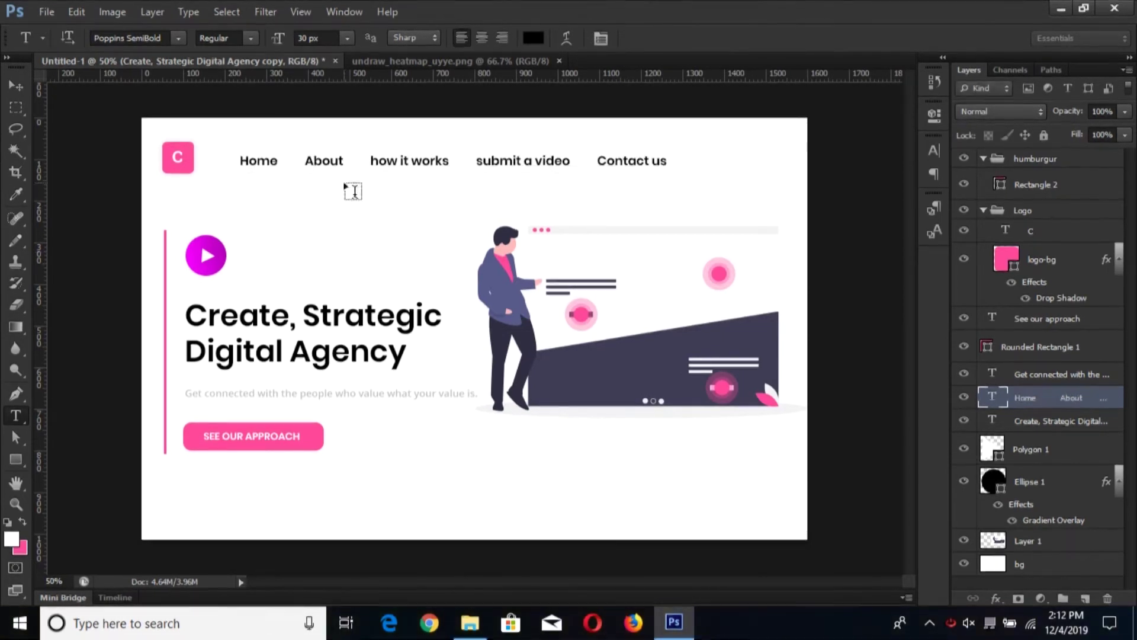
Set the nav links to All Caps at 20 px in the Character panel.
click(601, 38)
click(796, 269)
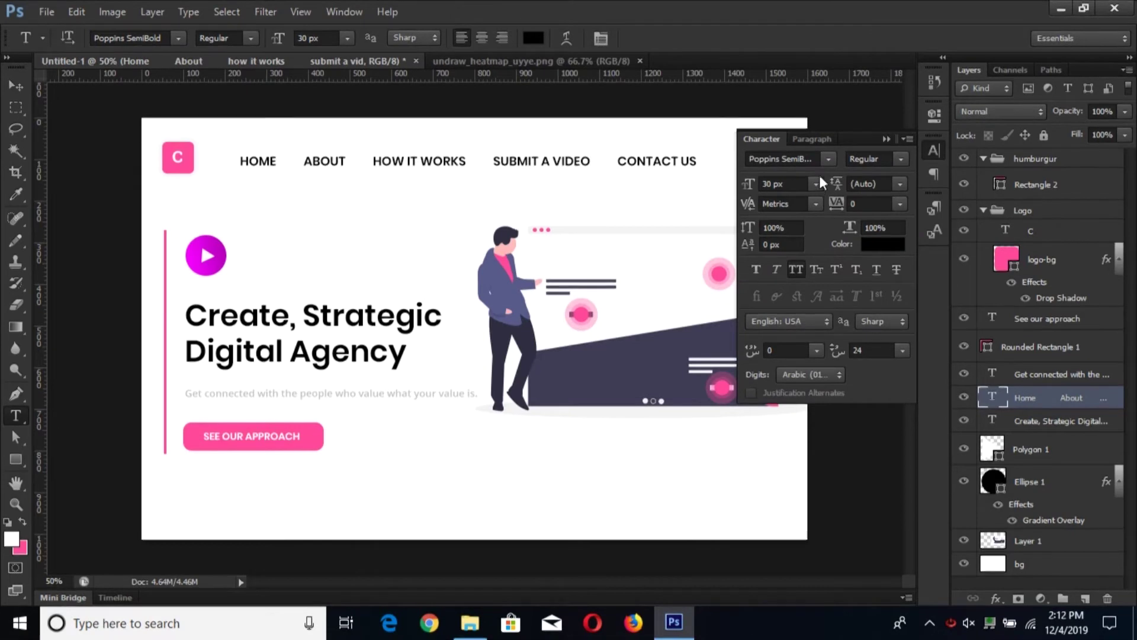
click(816, 184)
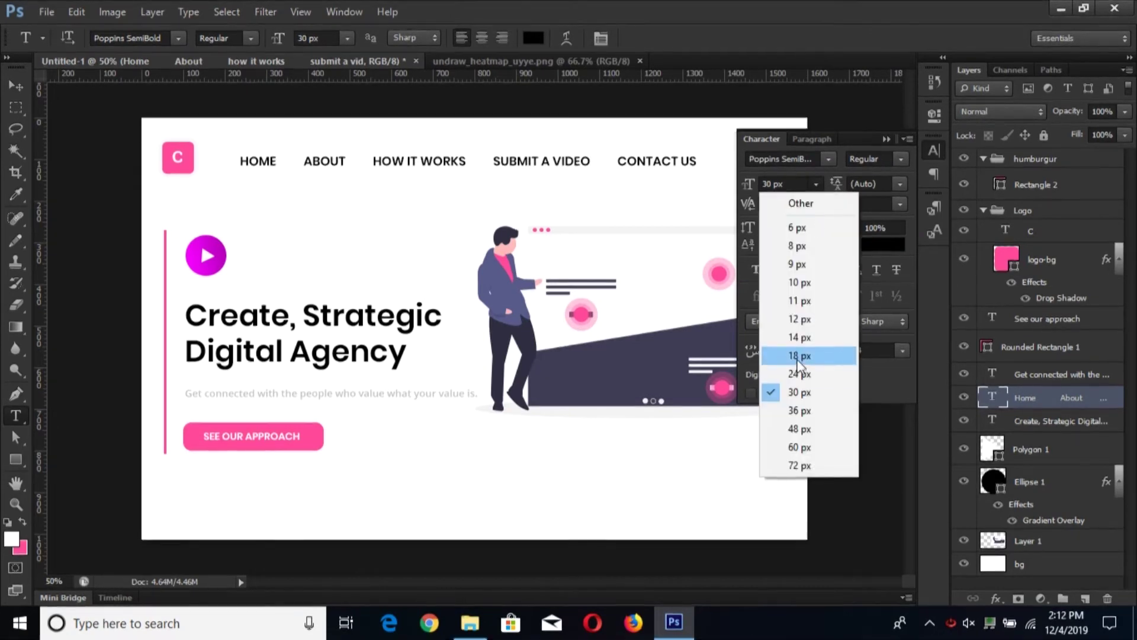
click(798, 354)
click(816, 184)
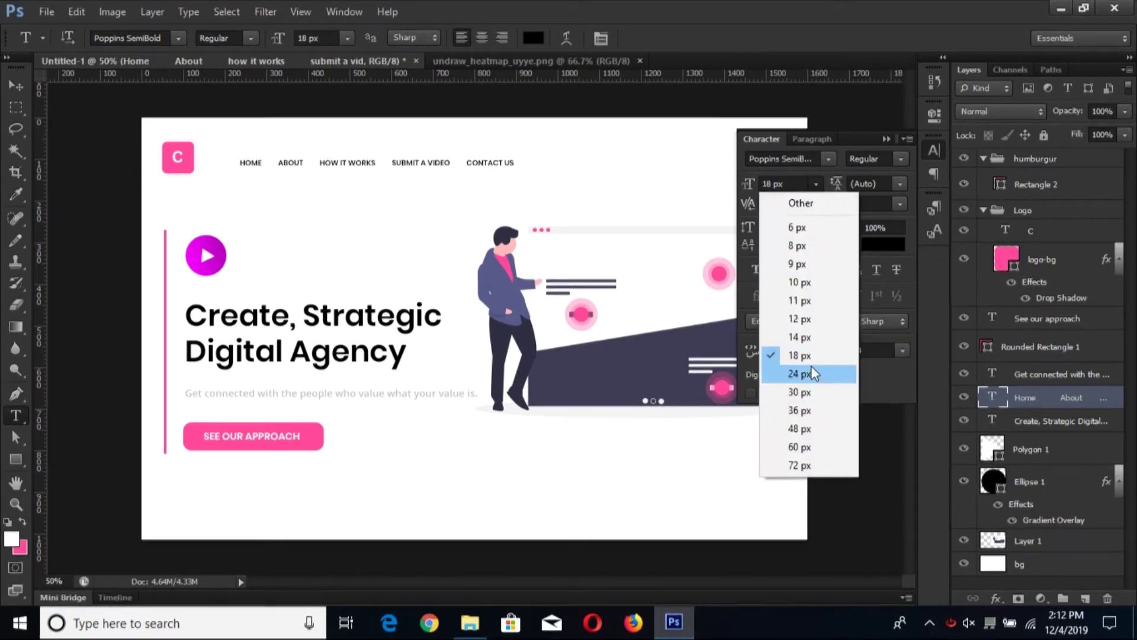
click(801, 374)
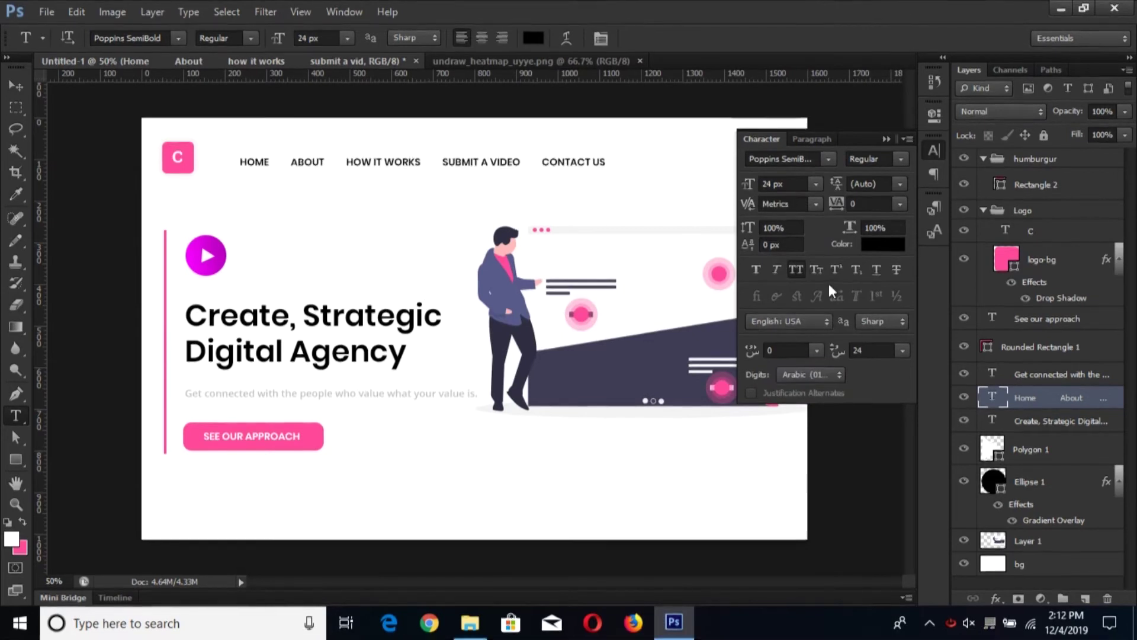
click(816, 184)
click(781, 184)
text(20)
key(Return)
click(887, 138)
Nudge the nav links to the header's right side, level with the logo.
key(v)
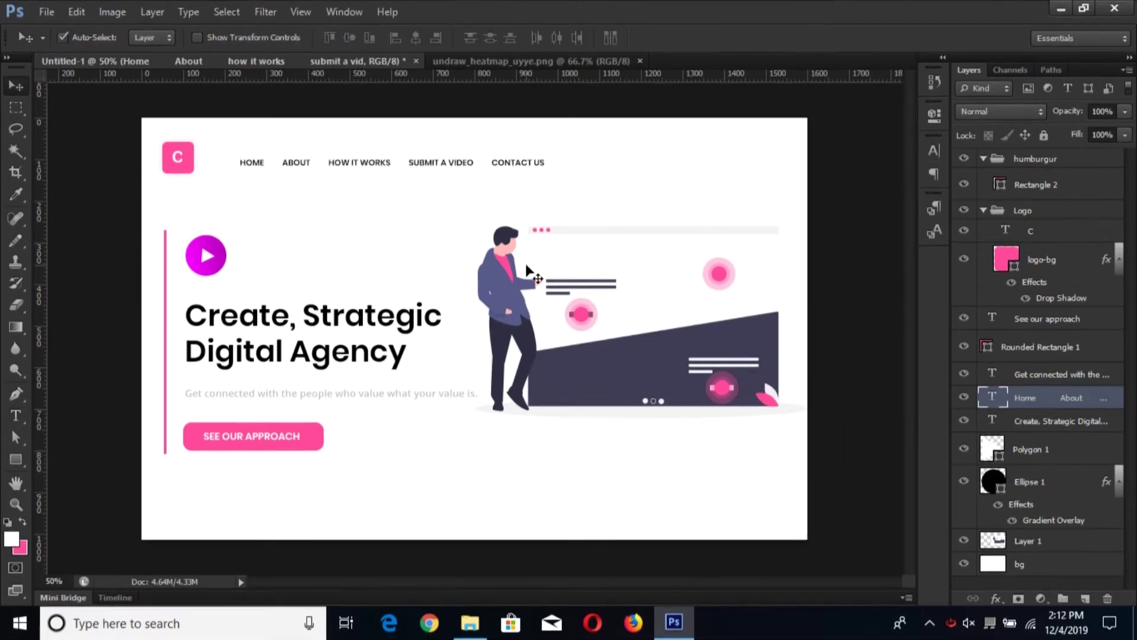
key(shift+Right)
key(shift+Right)
key(shift+Right)
key(shift+Right)
key(shift+Right)
key(shift+Right)
key(shift+Right)
key(shift+Right)
key(shift+Right)
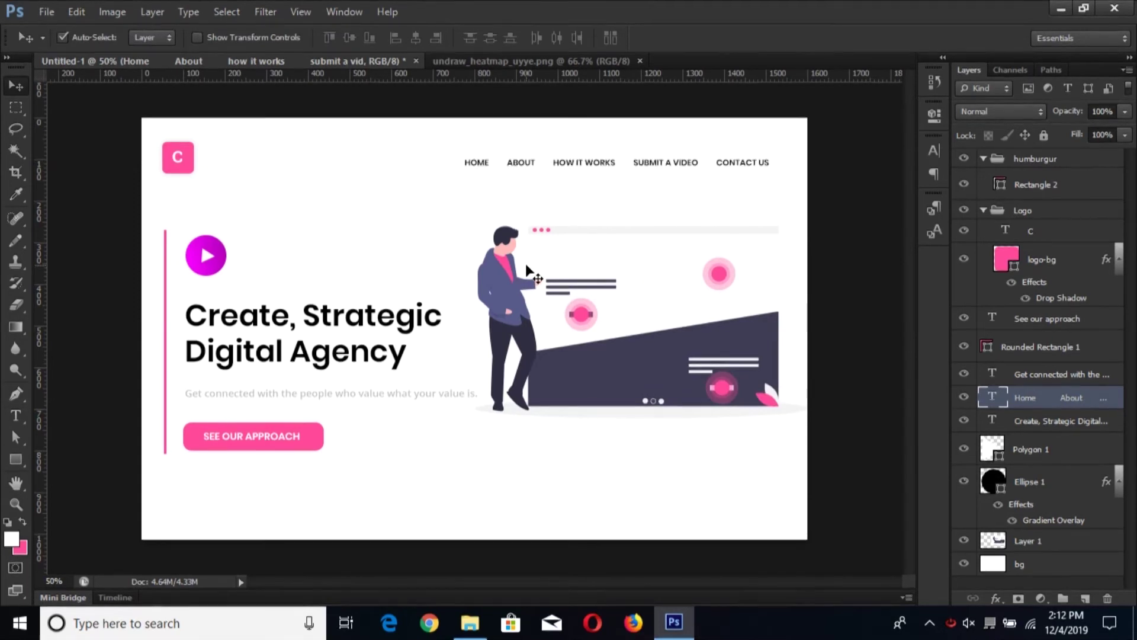
key(shift+Up)
key(shift+Up)
key(shift+Up)
key(shift+Up)
key(shift+Down)
key(shift+Down)
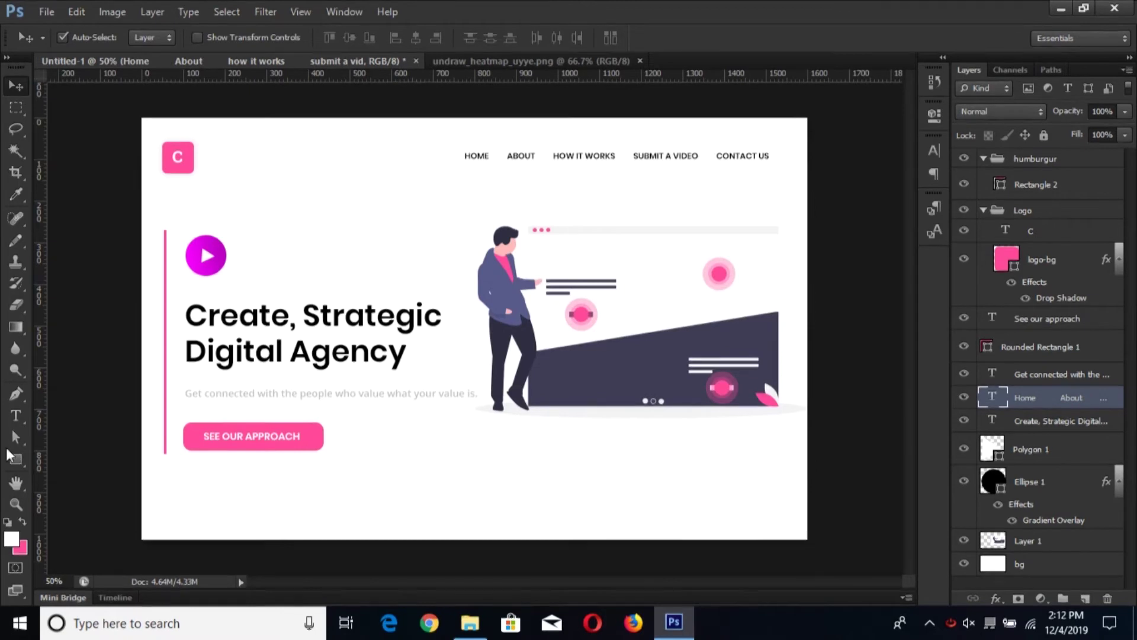
Draw a rectangle covering the header area and send it to the back.
click(15, 457)
mouse_move(35, 85)
mouse_down()
mouse_move(393, 191)
mouse_move(806, 181)
mouse_up()
key(v)
key(ctrl+bracketleft)
key(ctrl+bracketleft)
key(ctrl+bracketleft)
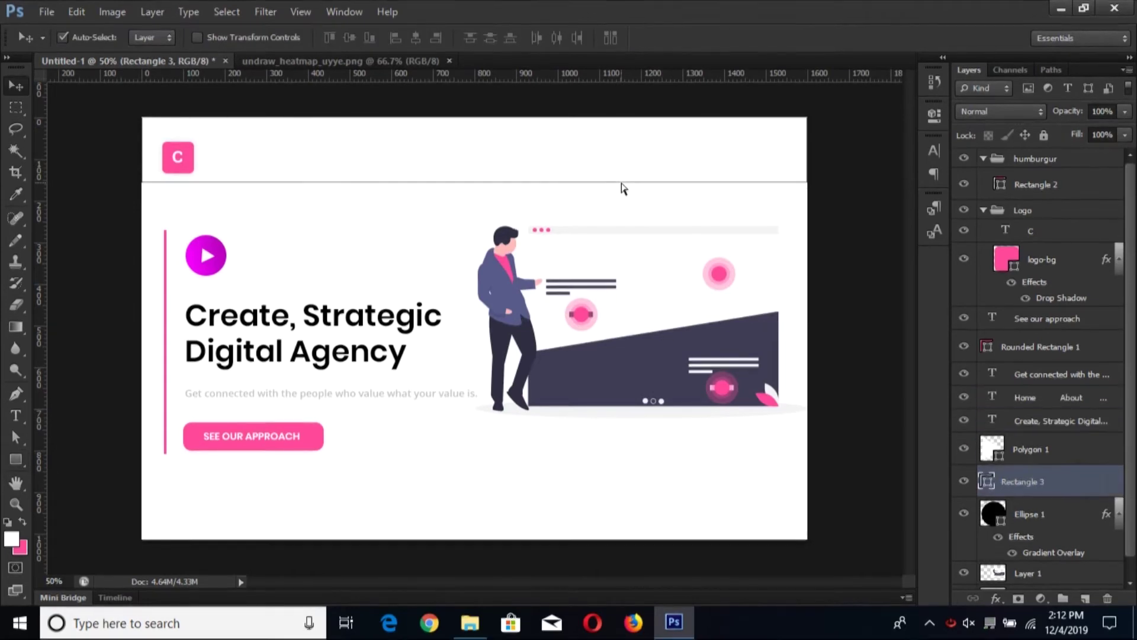
key(ctrl+shift+bracketleft)
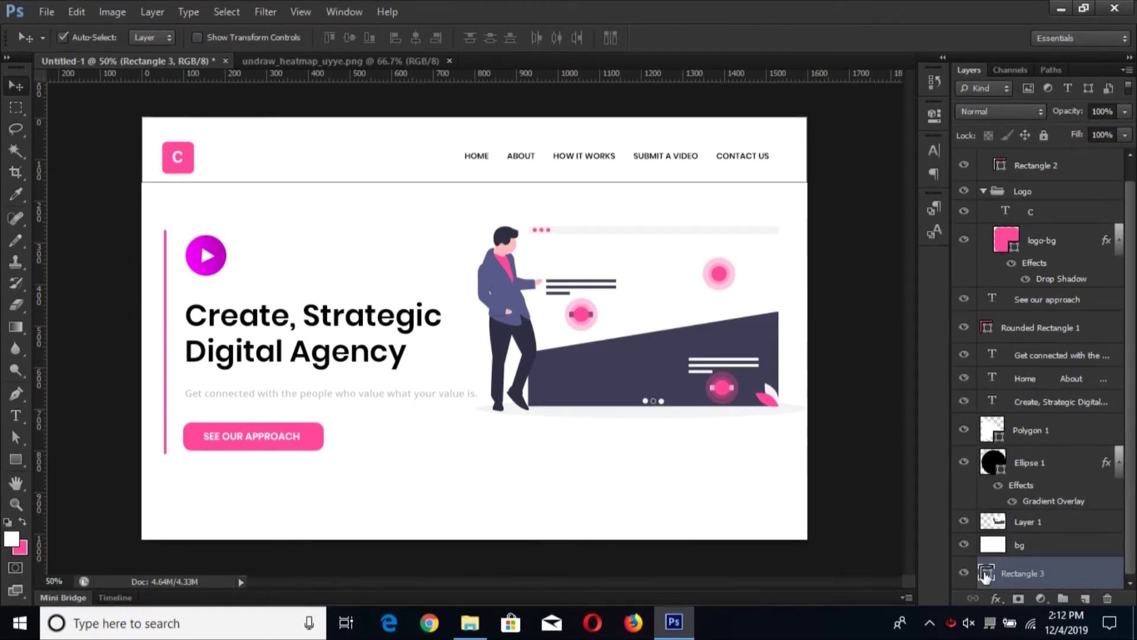
Fill the header rectangle with the illustration's dark purple and place it above the background.
double_click(985, 574)
click(545, 384)
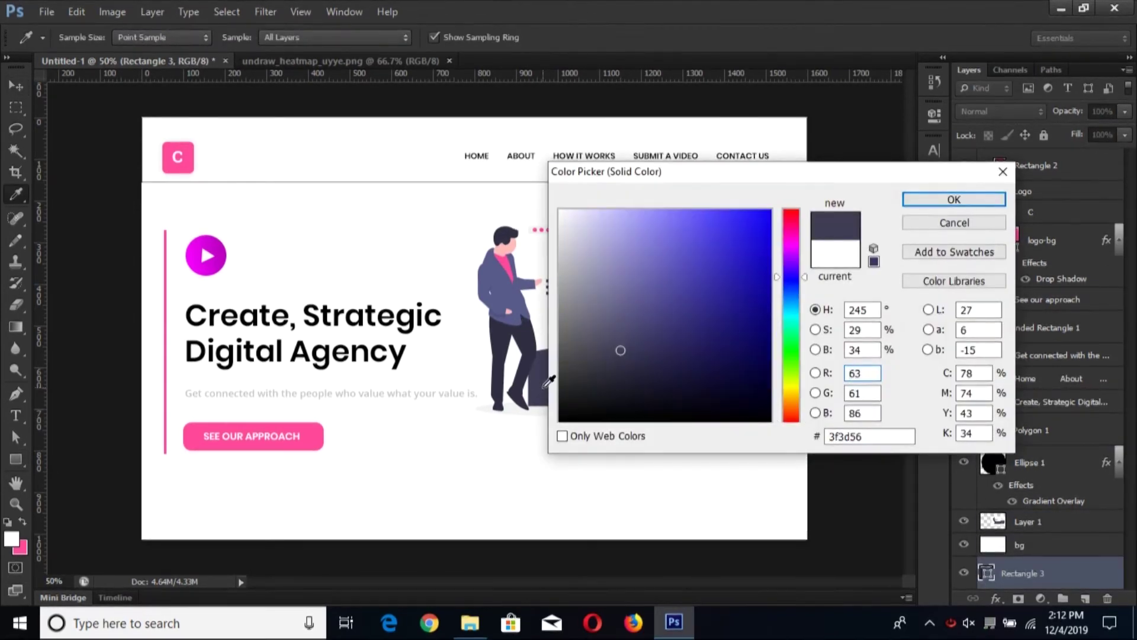
key(Return)
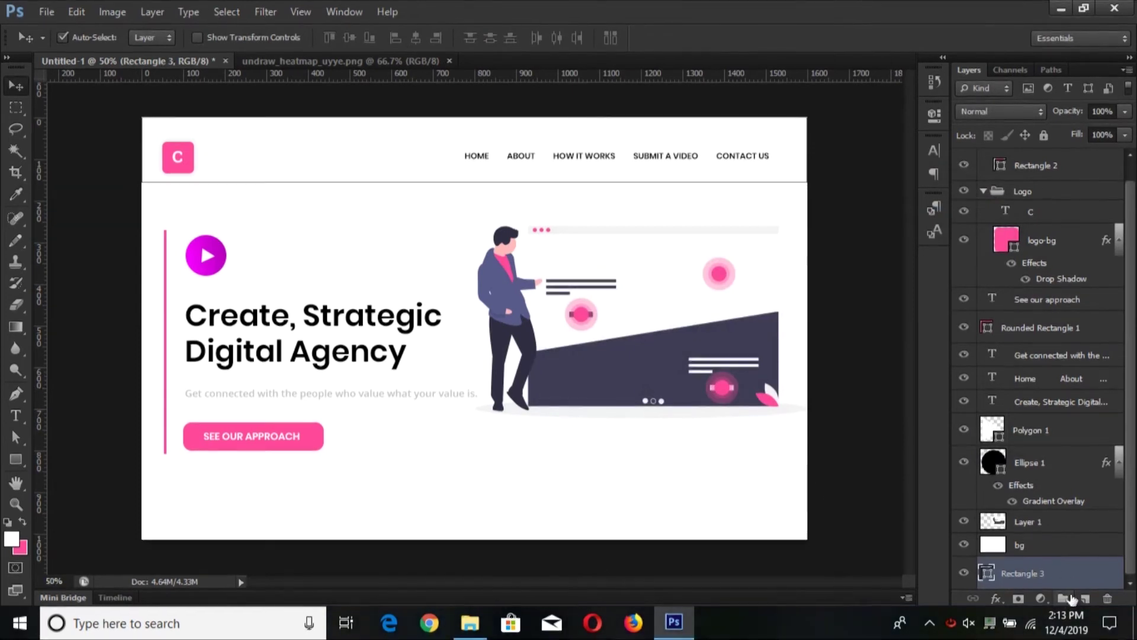
key(ctrl+bracketright)
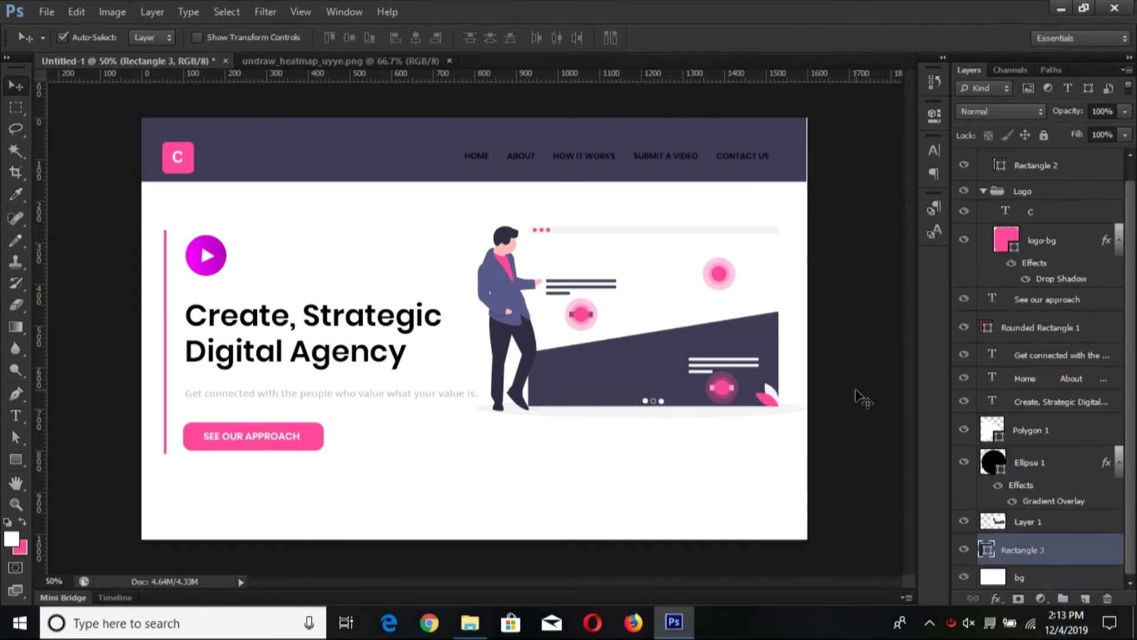
click(861, 394)
click(521, 173)
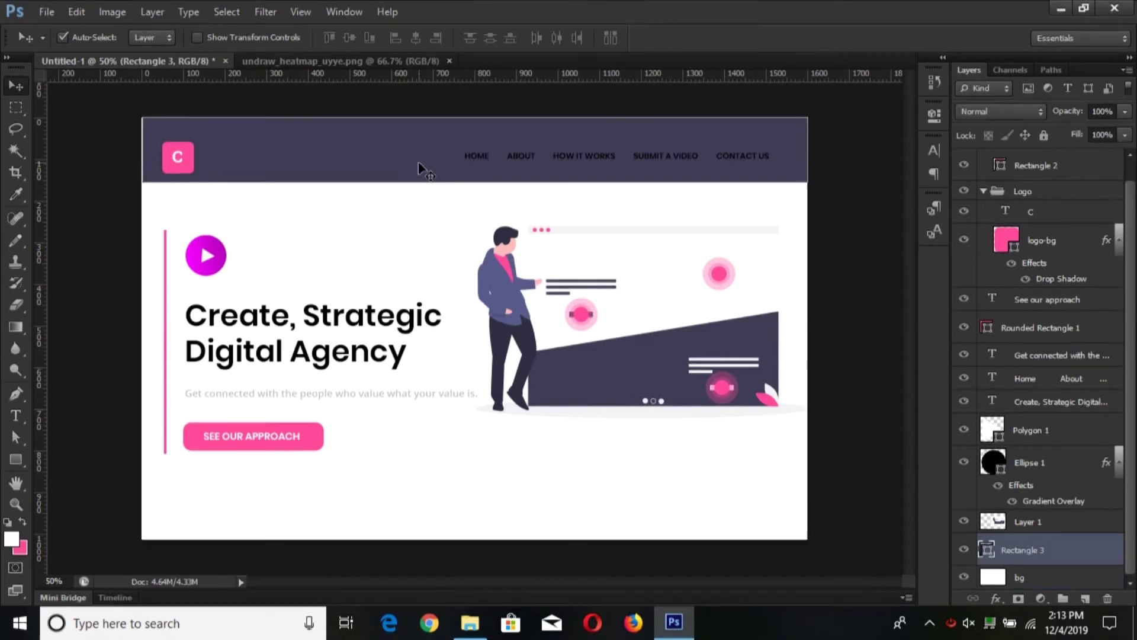
key(ctrl+t)
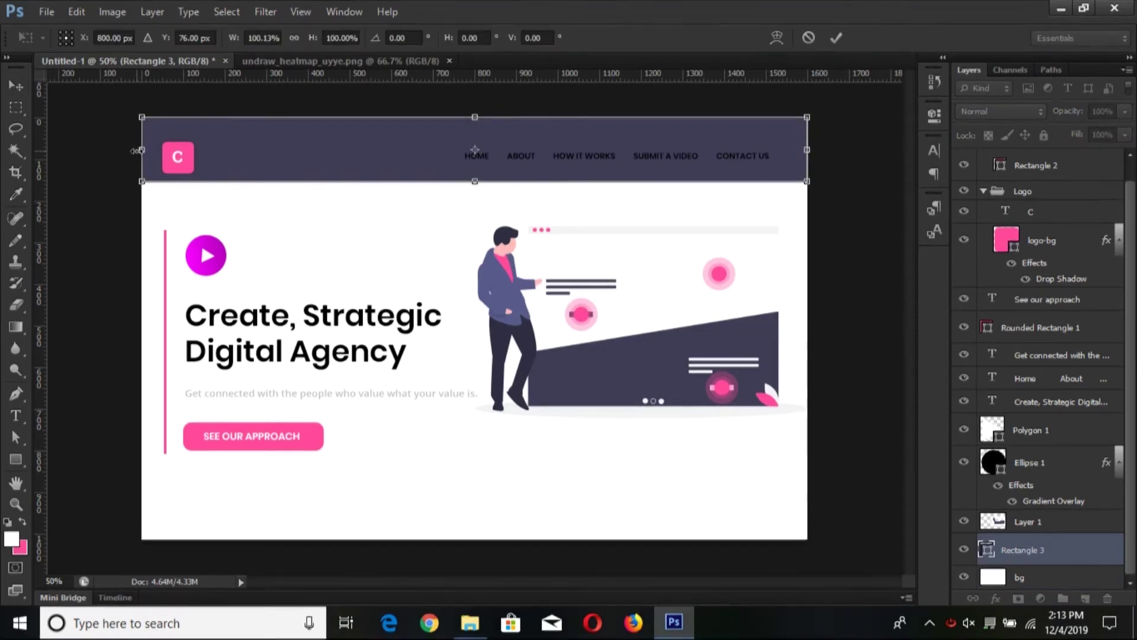
key(Return)
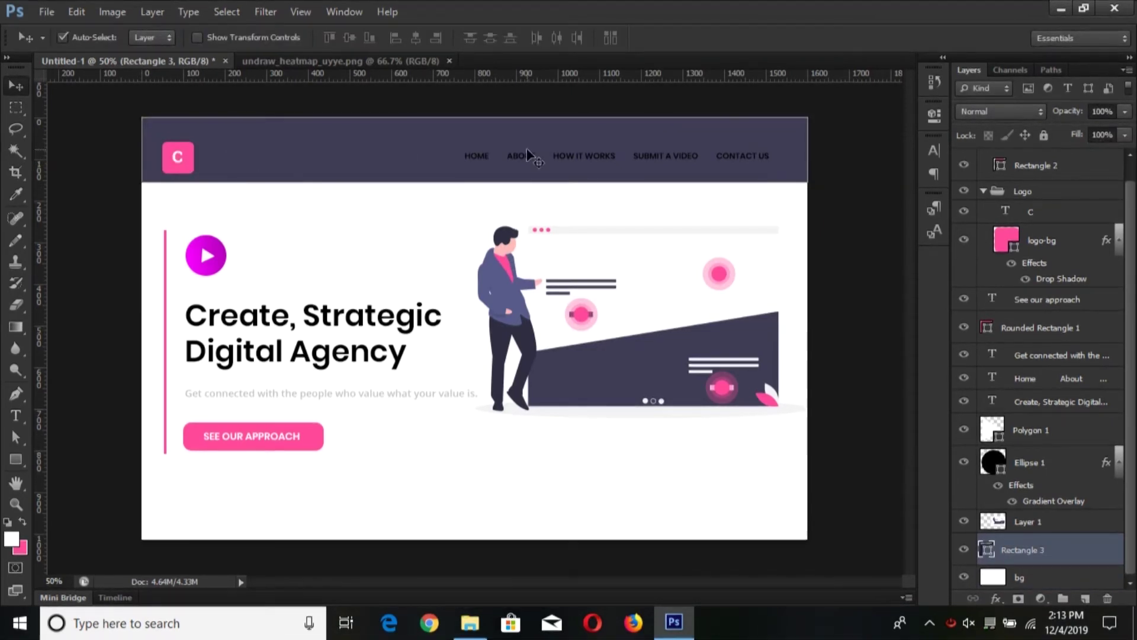
Nudge the navigation links and the C logo upward.
click(524, 158)
key(shift+Up)
key(shift+Up)
key(shift+Up)
key(Down)
key(Down)
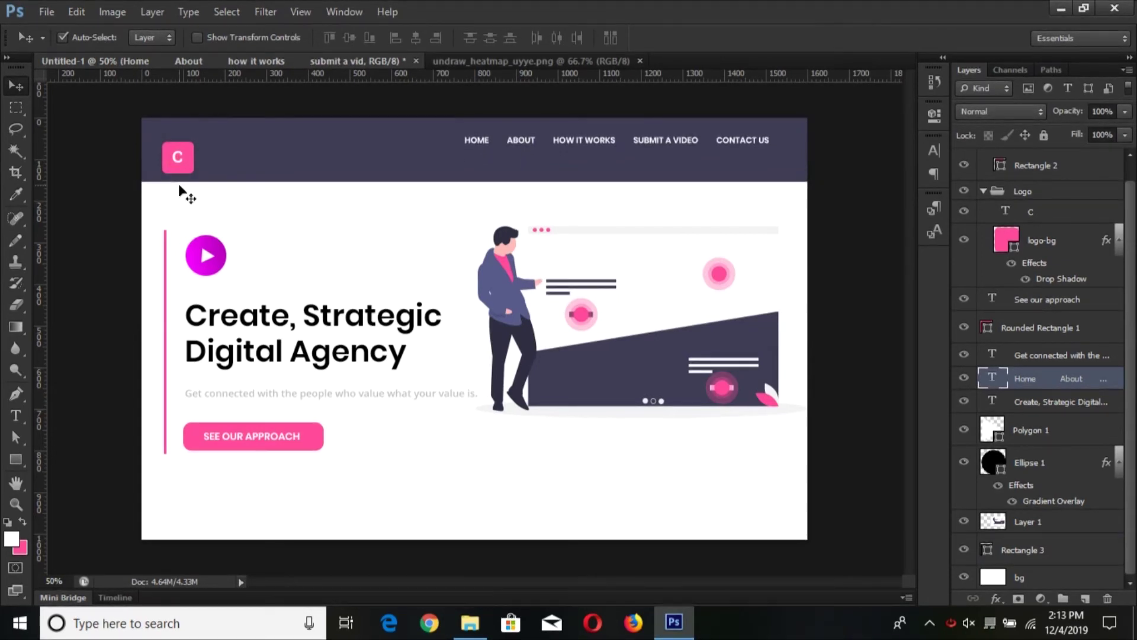
click(176, 163)
key(shift+Up)
key(shift+Up)
key(shift+Up)
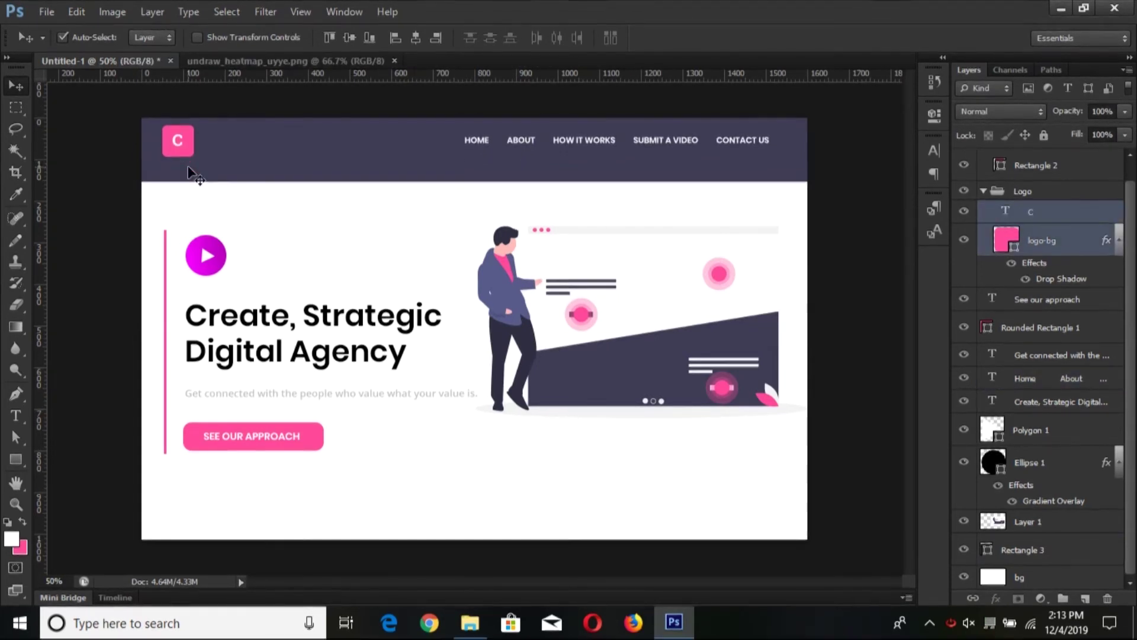
Shorten the header band from the bottom and duplicate it.
click(274, 178)
key(ctrl+t)
drag(474, 181, 475, 164)
key(Return)
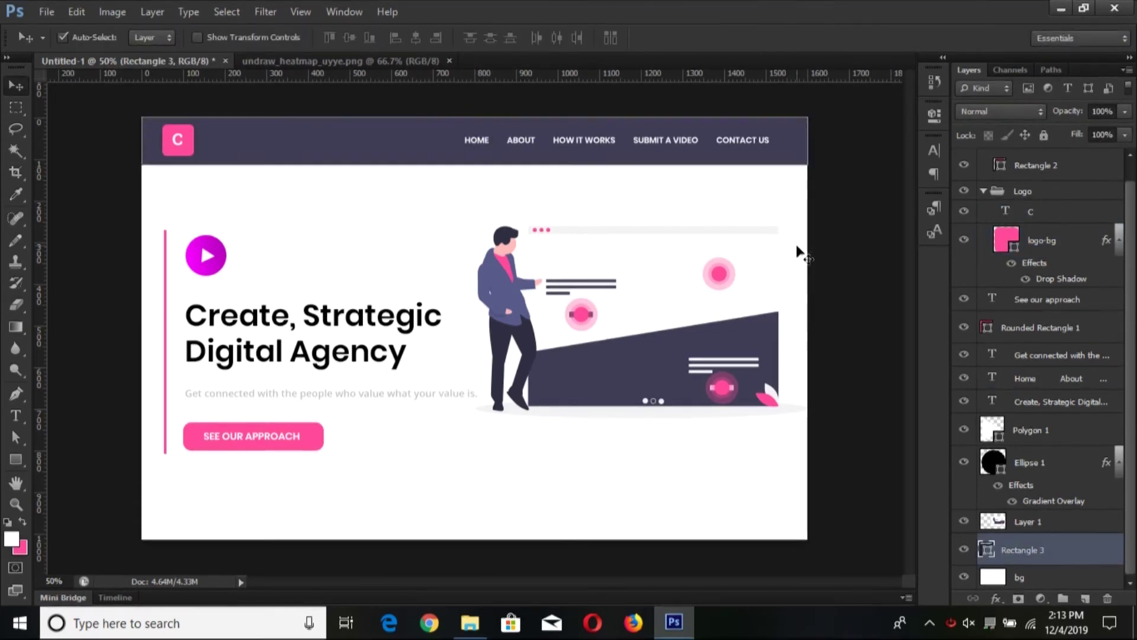
click(851, 264)
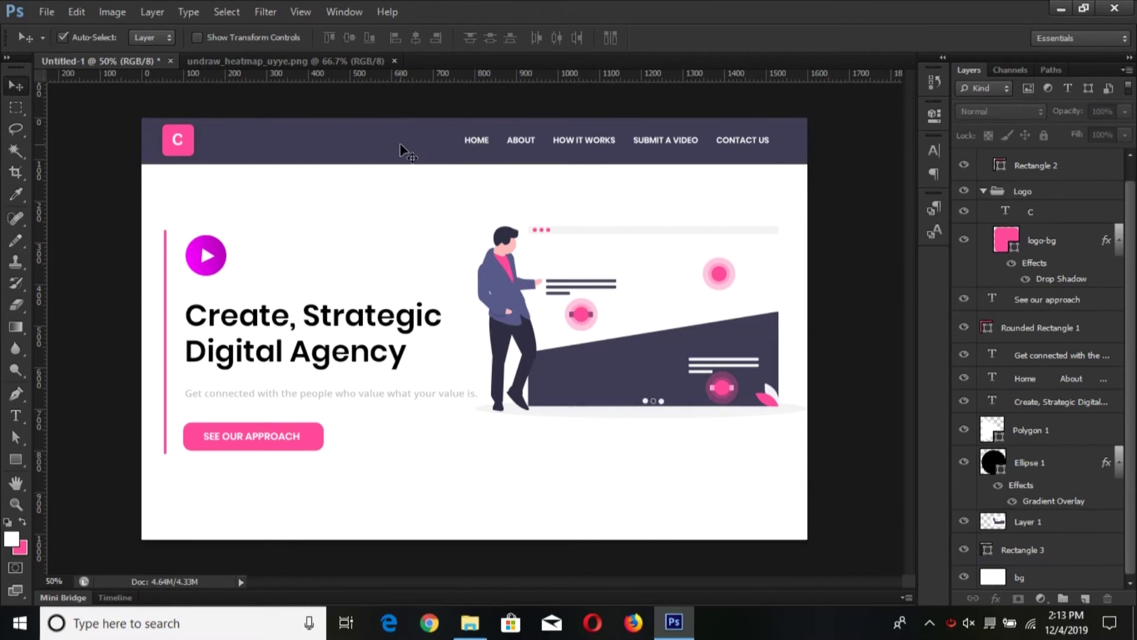
click(399, 144)
key(ctrl+j)
key(ctrl+t)
key(Return)
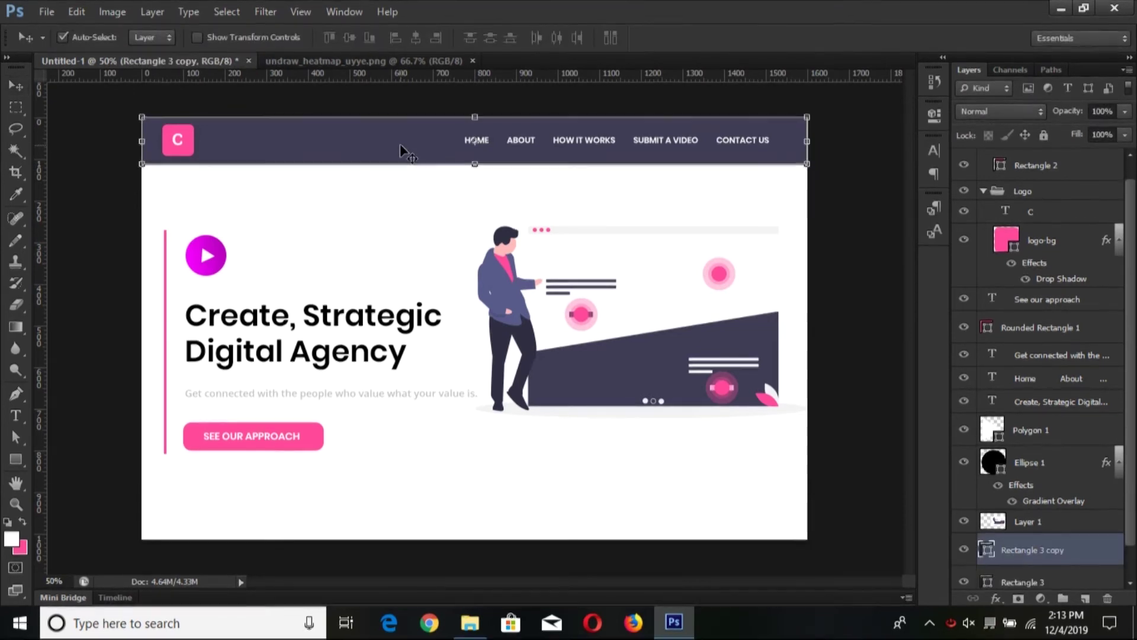
Stretch the header copy to the canvas bottom, reshape it diagonally and flip it vertically.
key(ctrl+t)
drag(474, 164, 492, 536)
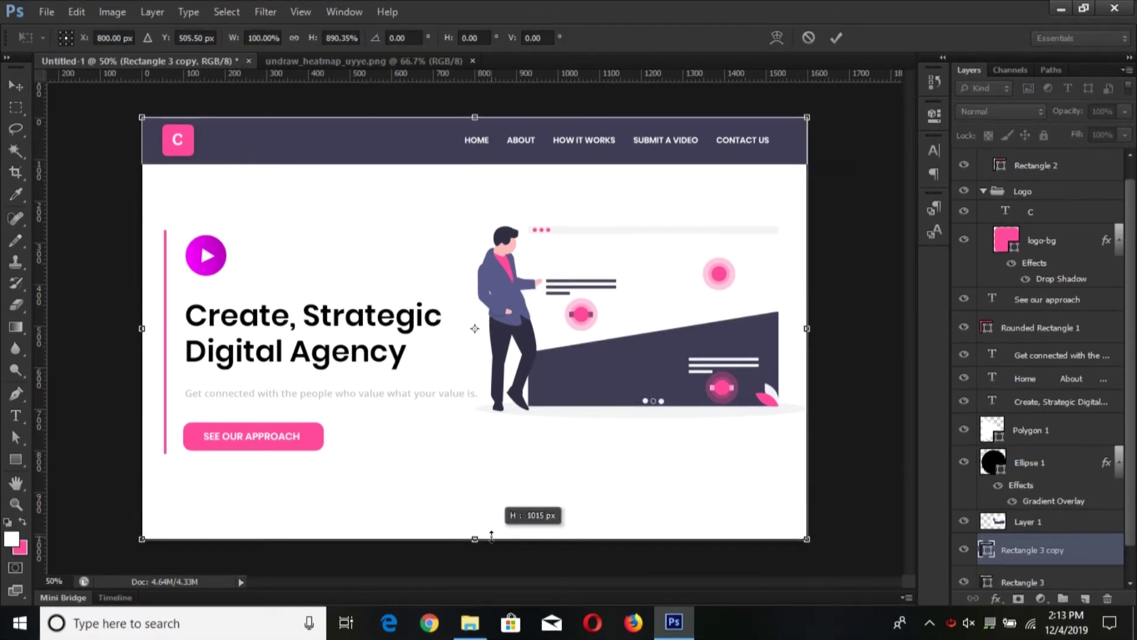
key(Return)
key(a)
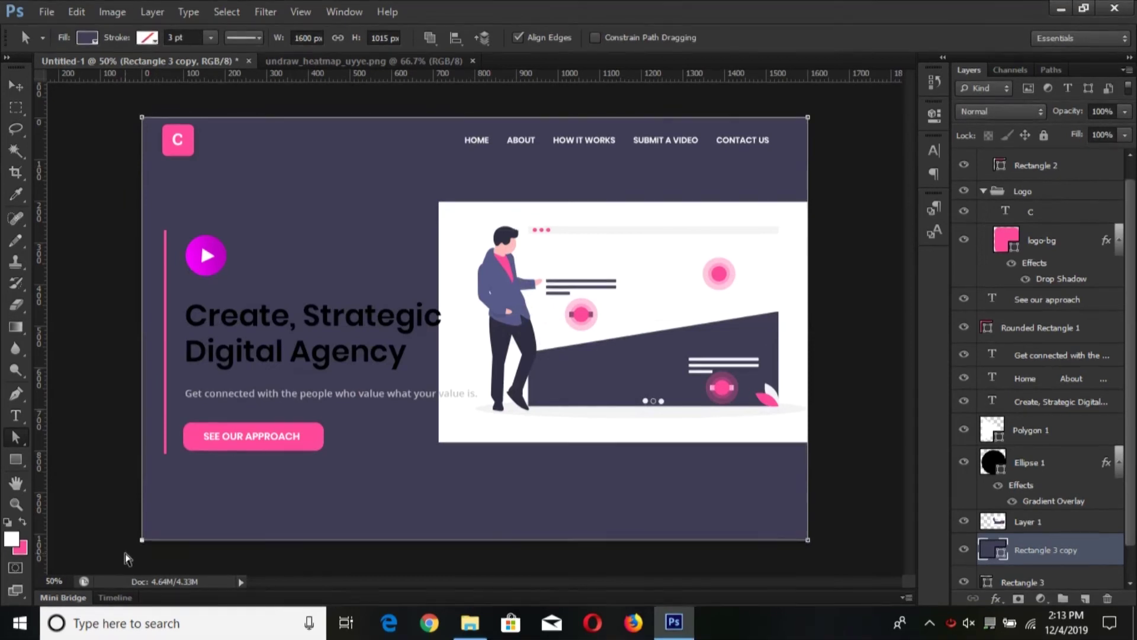
key(alt+BackSpace)
key(v)
key(ctrl+t)
right_click(611, 300)
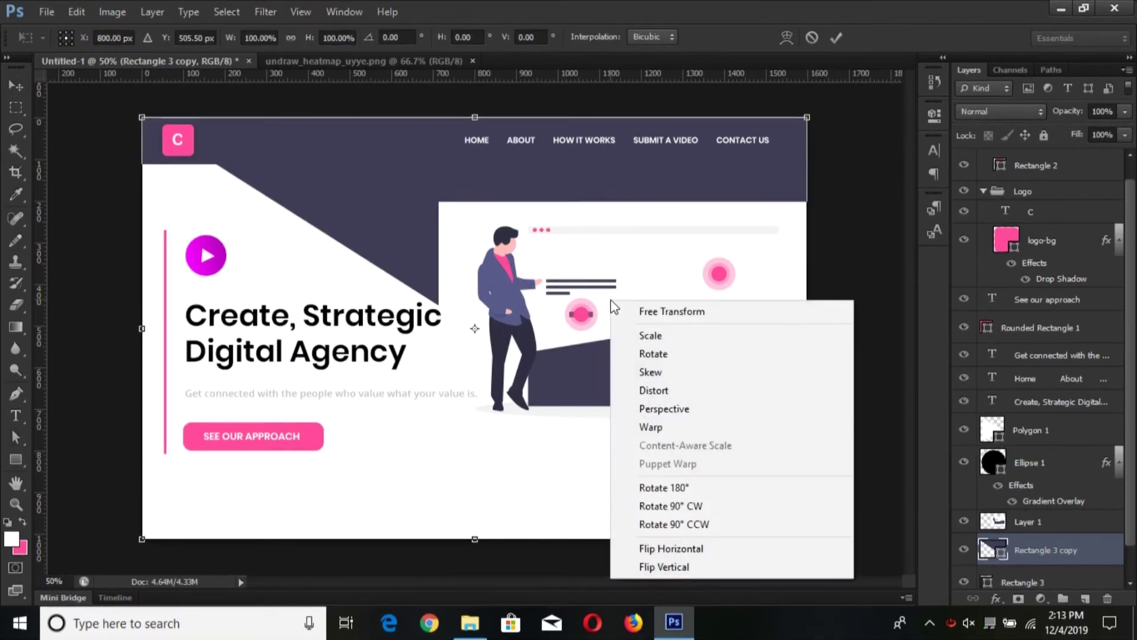
click(664, 566)
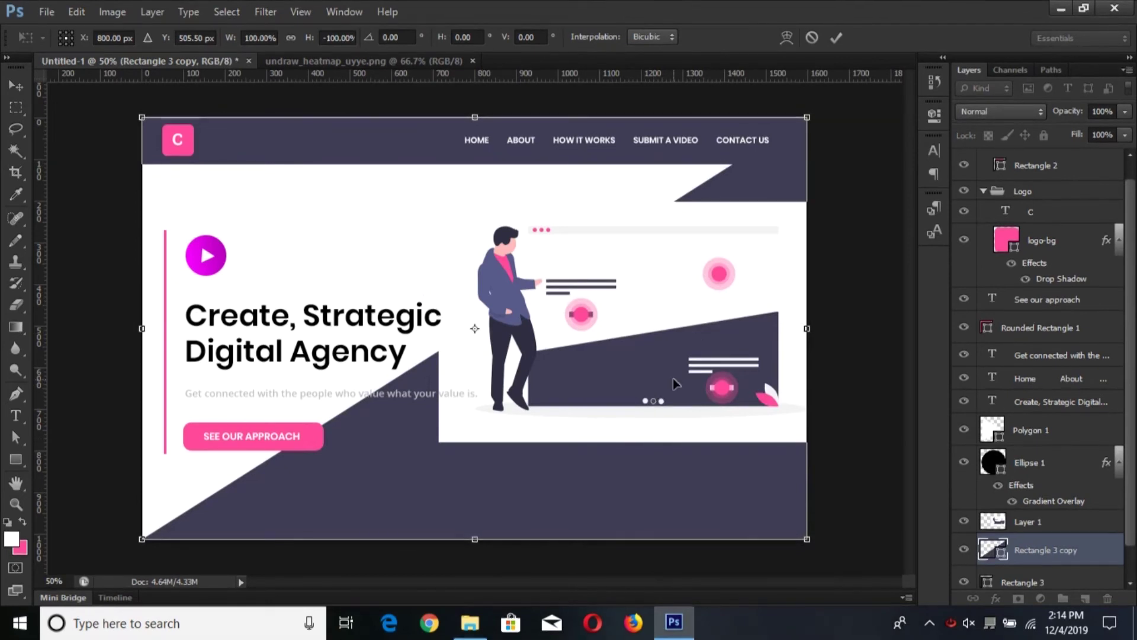
key(Return)
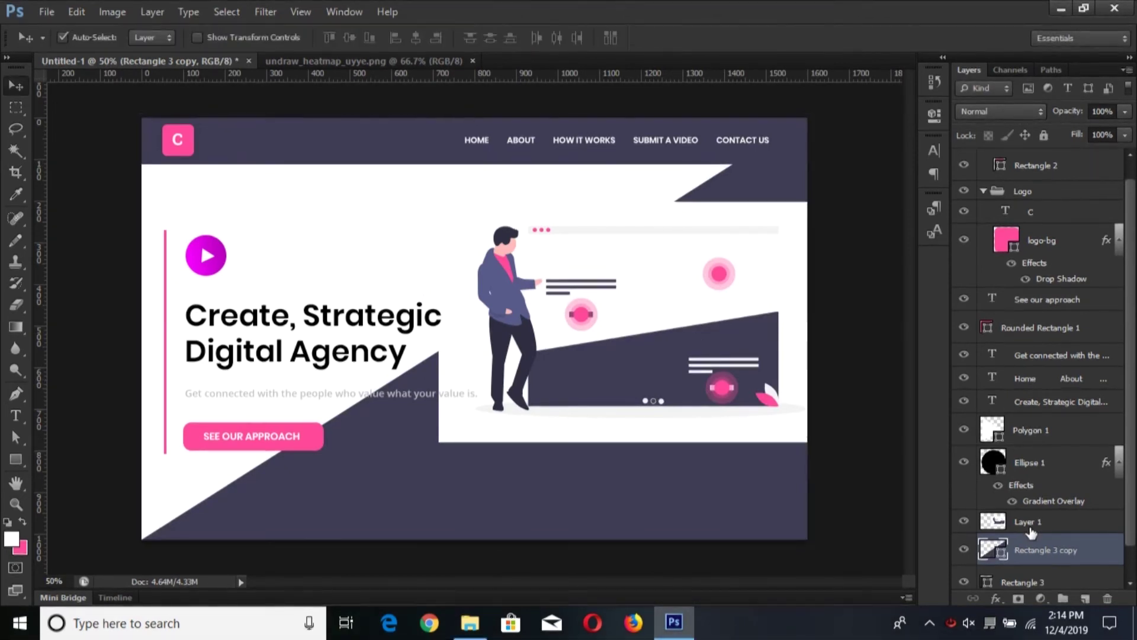
Delete the illustration's white background using the Magic Wand.
click(652, 367)
key(w)
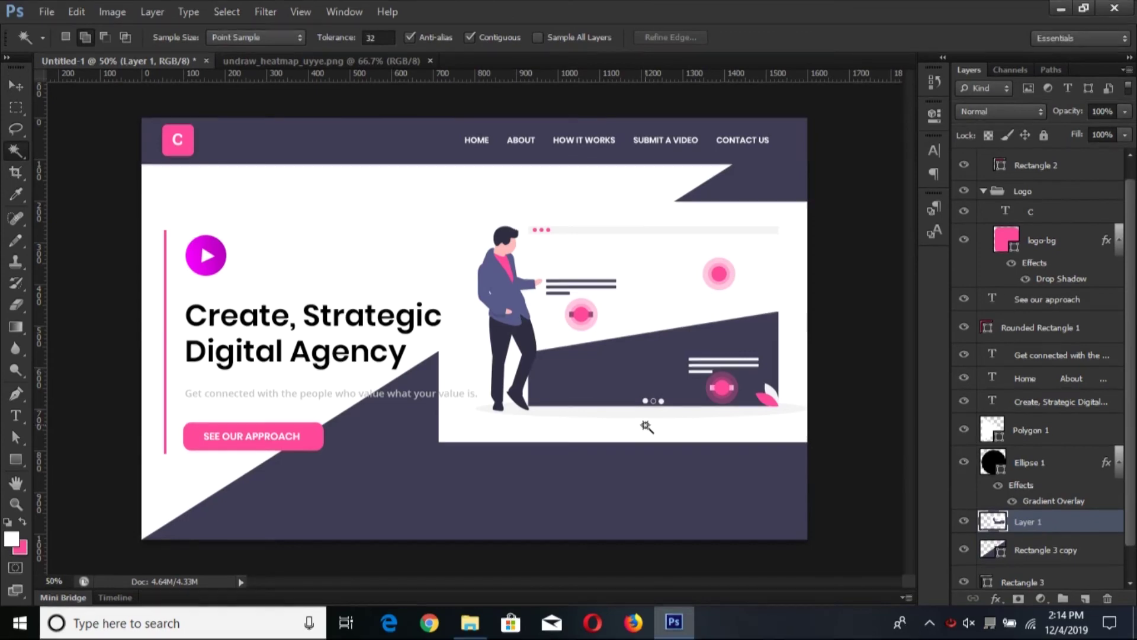
click(646, 425)
key(Delete)
key(ctrl+d)
Fill the diagonal shape with light grey #f0f0f0 and move it below the header band.
key(v)
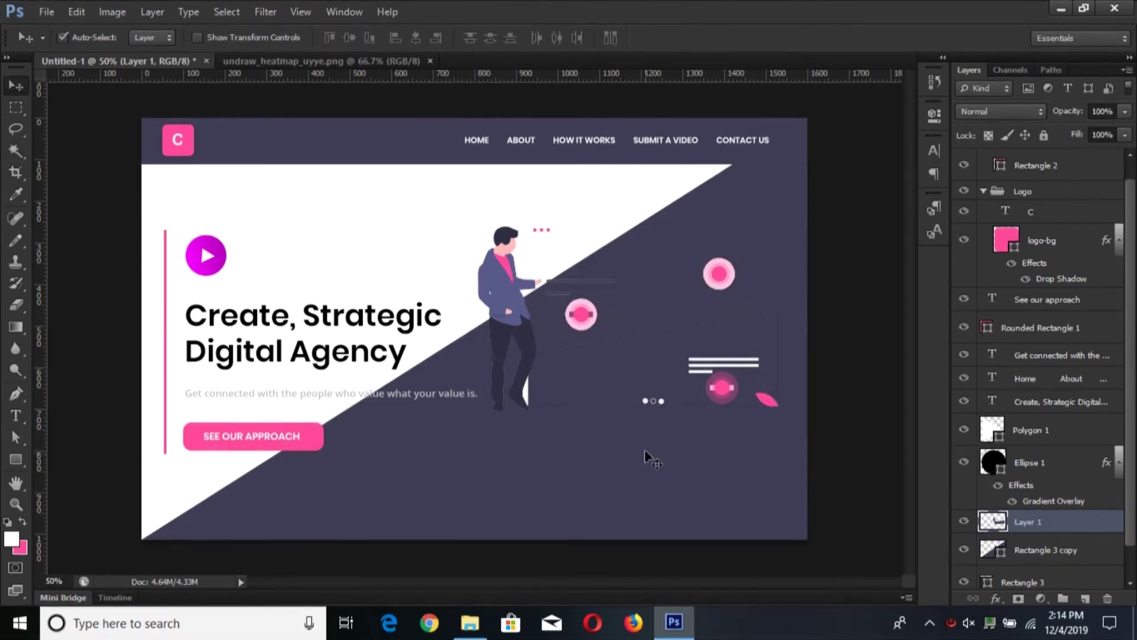
click(646, 459)
double_click(1001, 551)
mouse_move(625, 354)
mouse_down()
mouse_move(528, 243)
mouse_move(552, 222)
mouse_up()
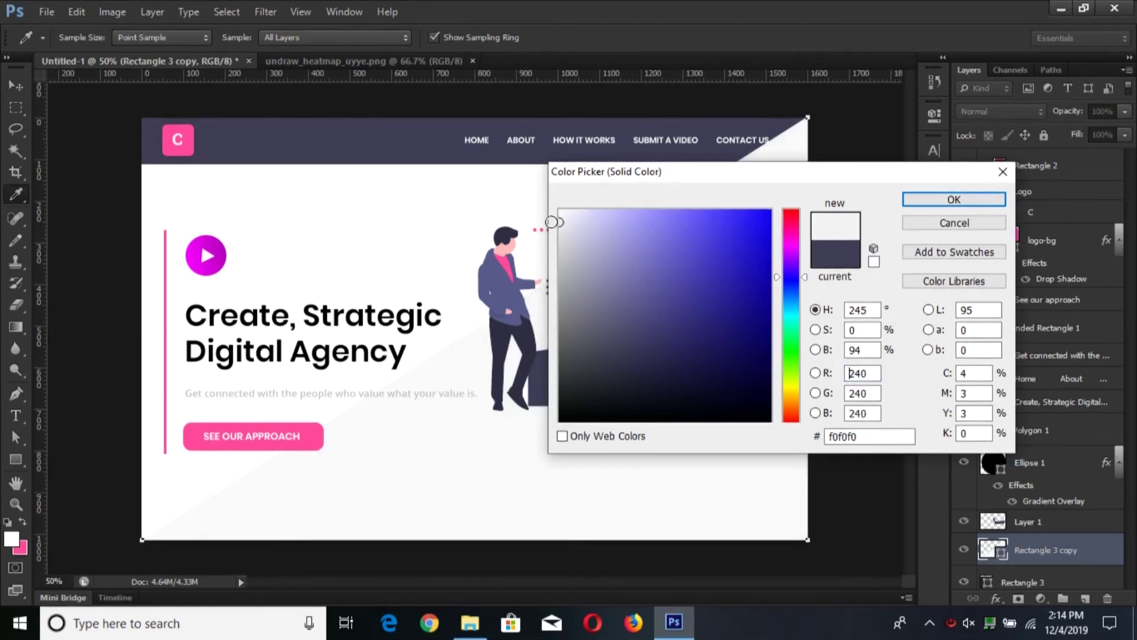
key(Return)
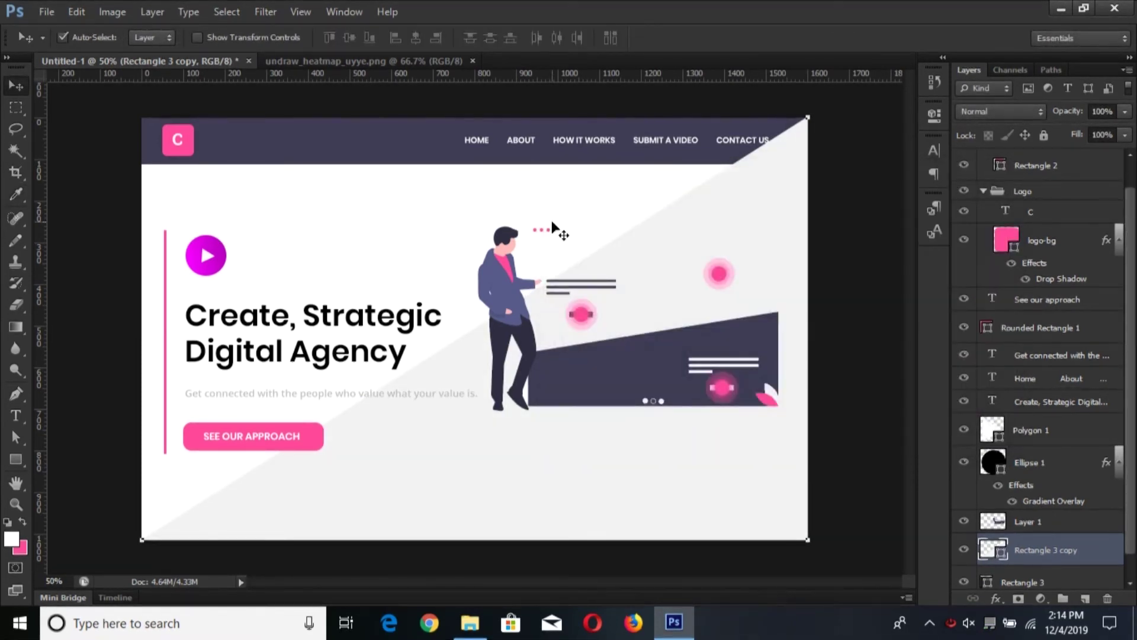
key(ctrl+bracketleft)
click(119, 331)
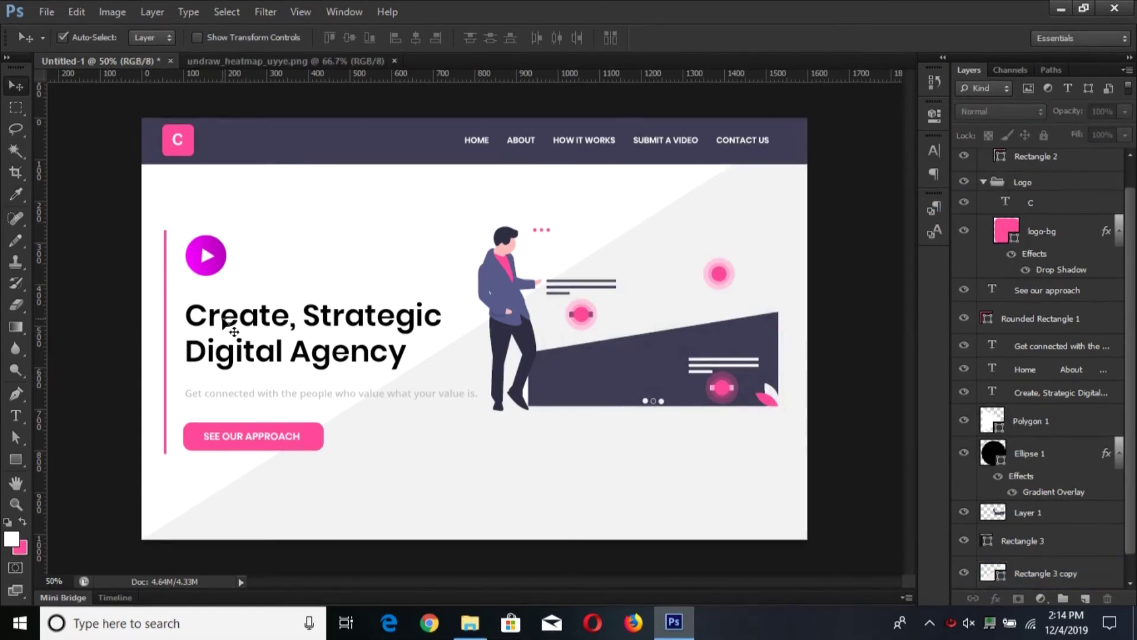
Fill the left vertical bar and SEE OUR APPROACH button with the header's dark purple.
click(166, 295)
key(i)
click(329, 134)
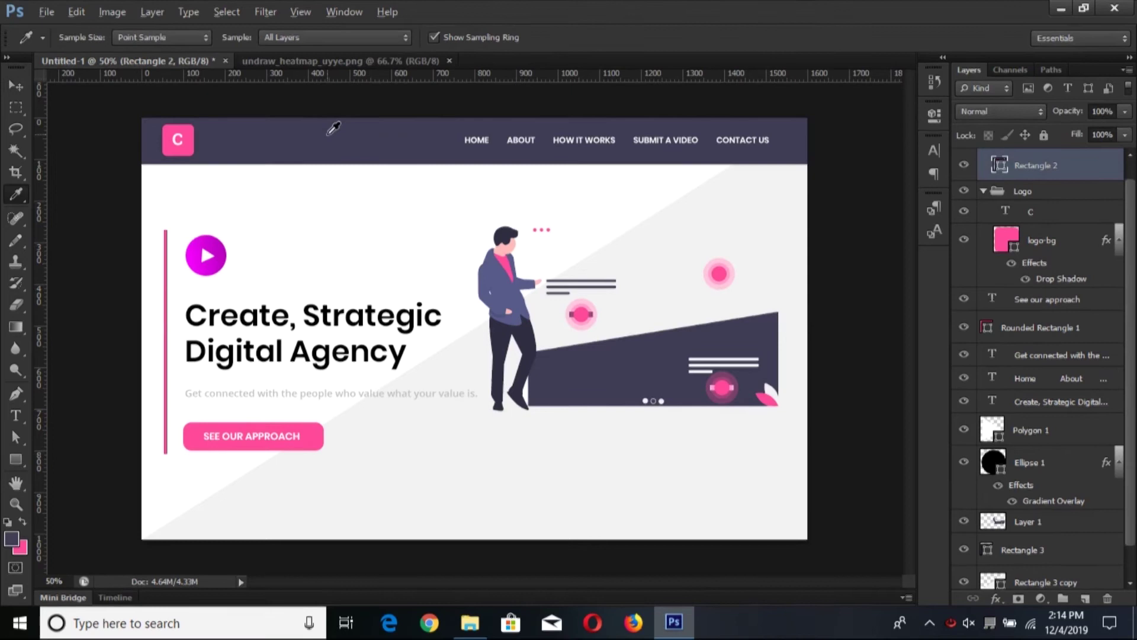
key(alt+BackSpace)
key(v)
click(319, 439)
key(alt+BackSpace)
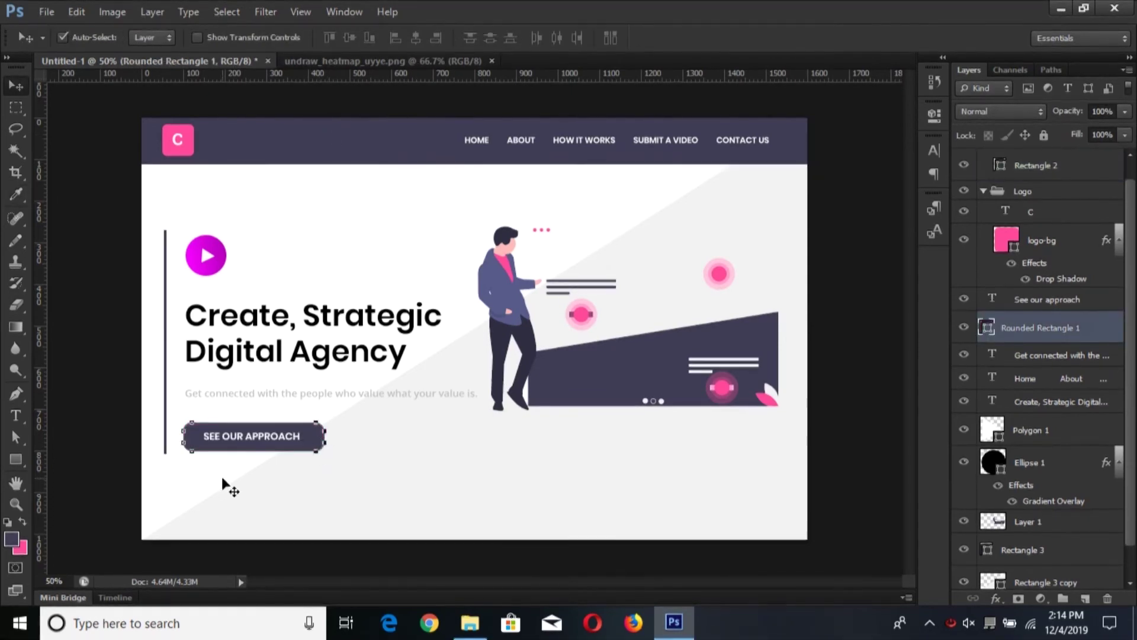
Duplicate the button shape, undo an extra copy, then duplicate the play icon circle.
click(221, 476)
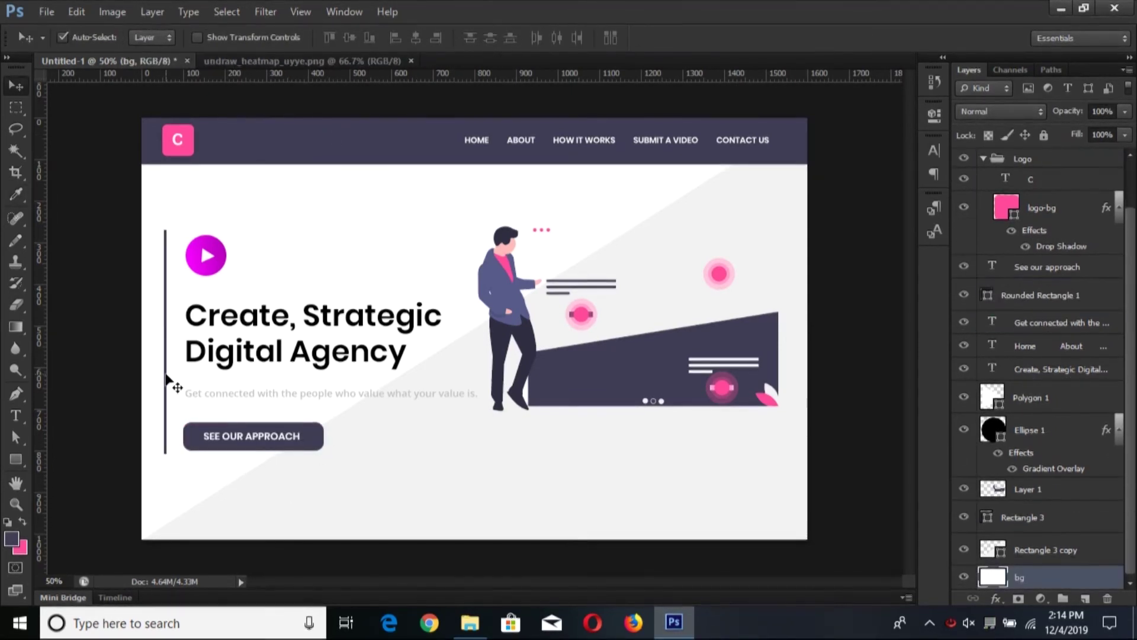
click(318, 441)
key(ctrl+j)
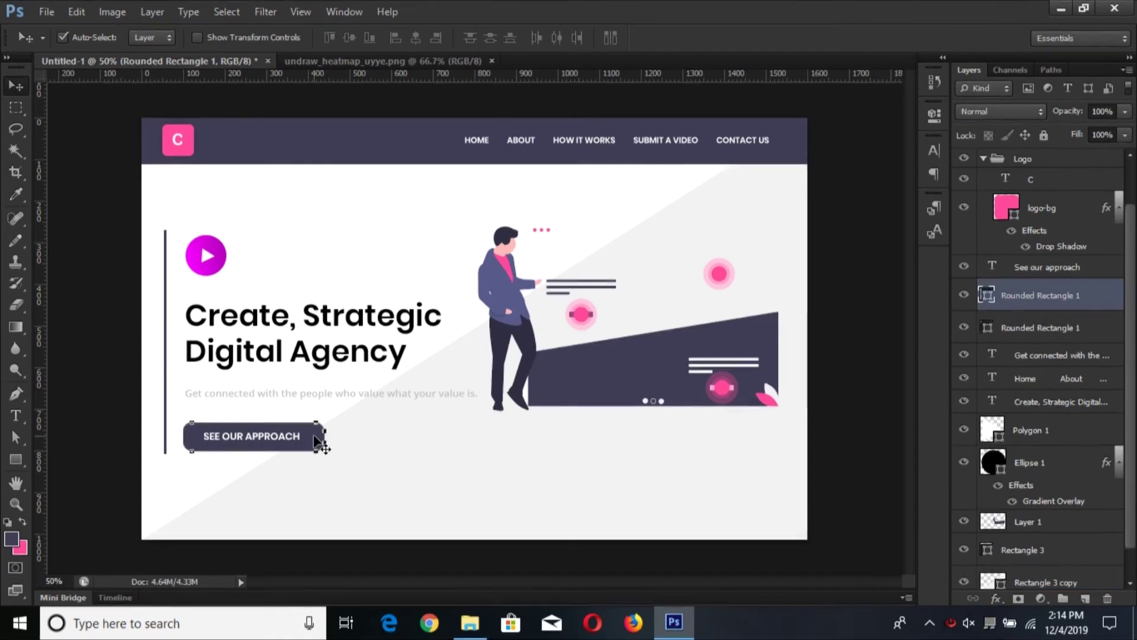
key(ctrl+t)
key(Return)
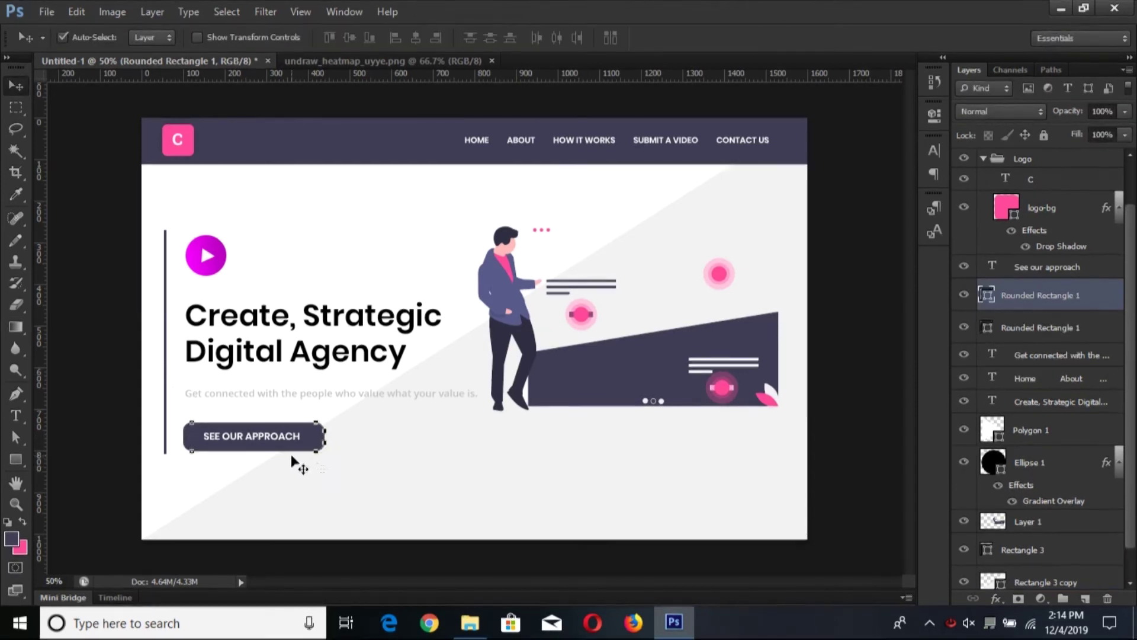
key(a)
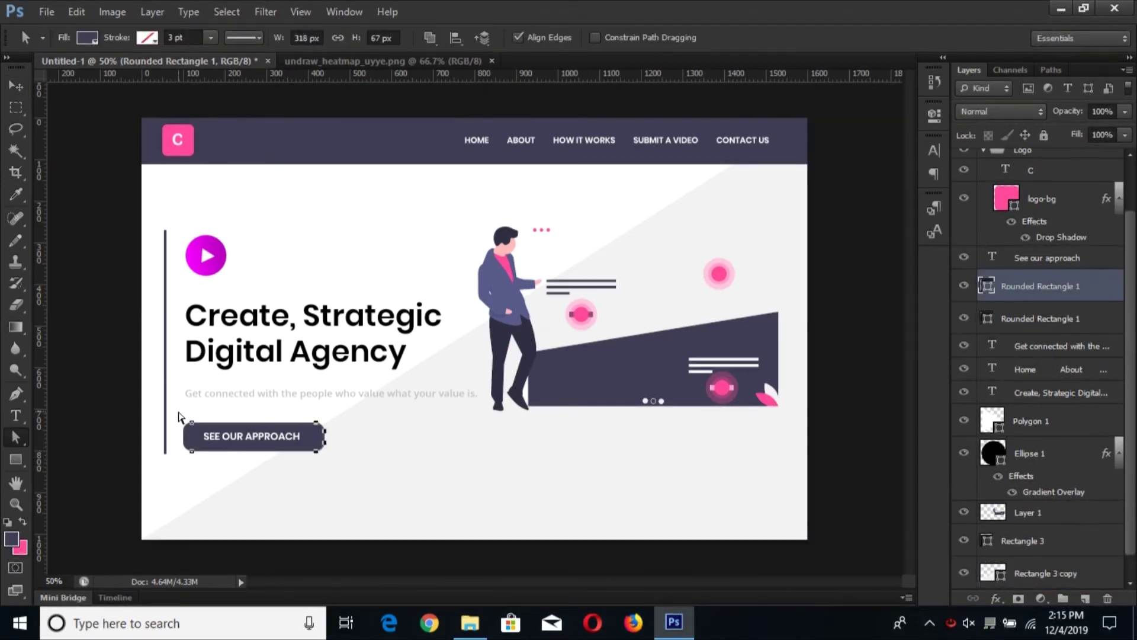
key(ctrl+j)
key(ctrl+t)
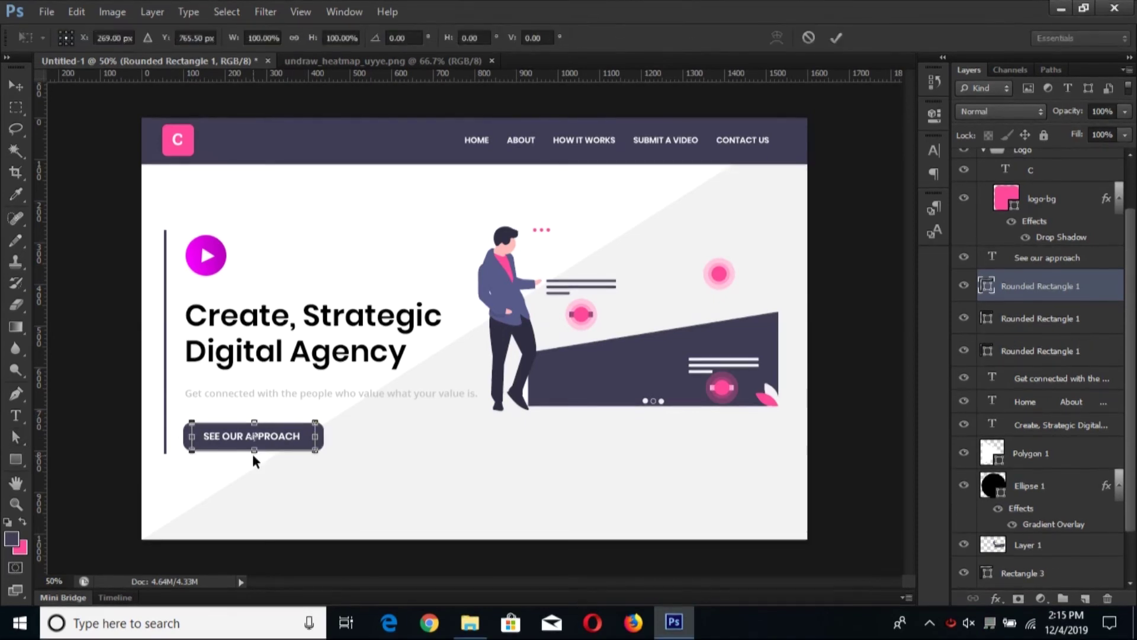
key(Escape)
key(v)
key(ctrl+z)
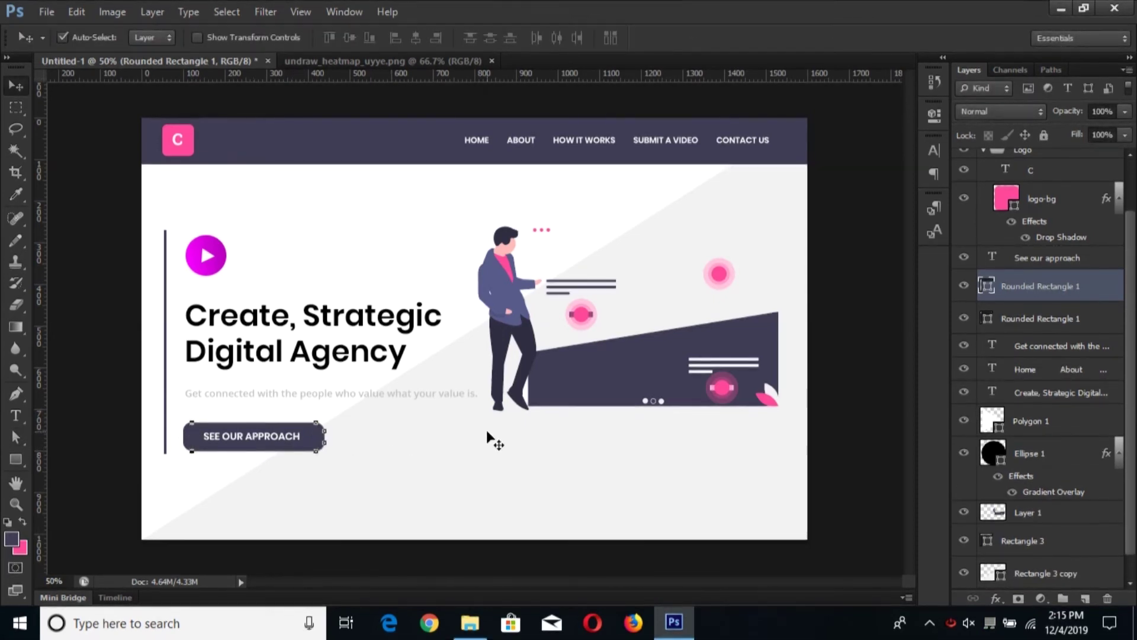
click(204, 255)
key(ctrl+j)
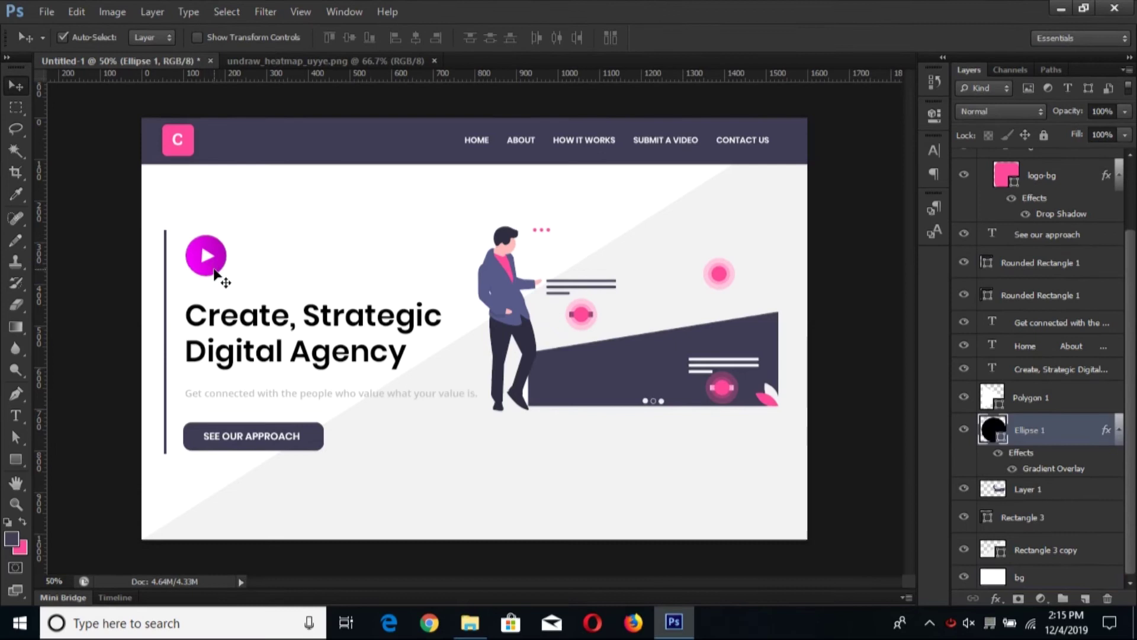
Enlarge the circle copy into a ring and place it beneath the original circle.
key(ctrl+t)
drag(233, 284, 236, 285)
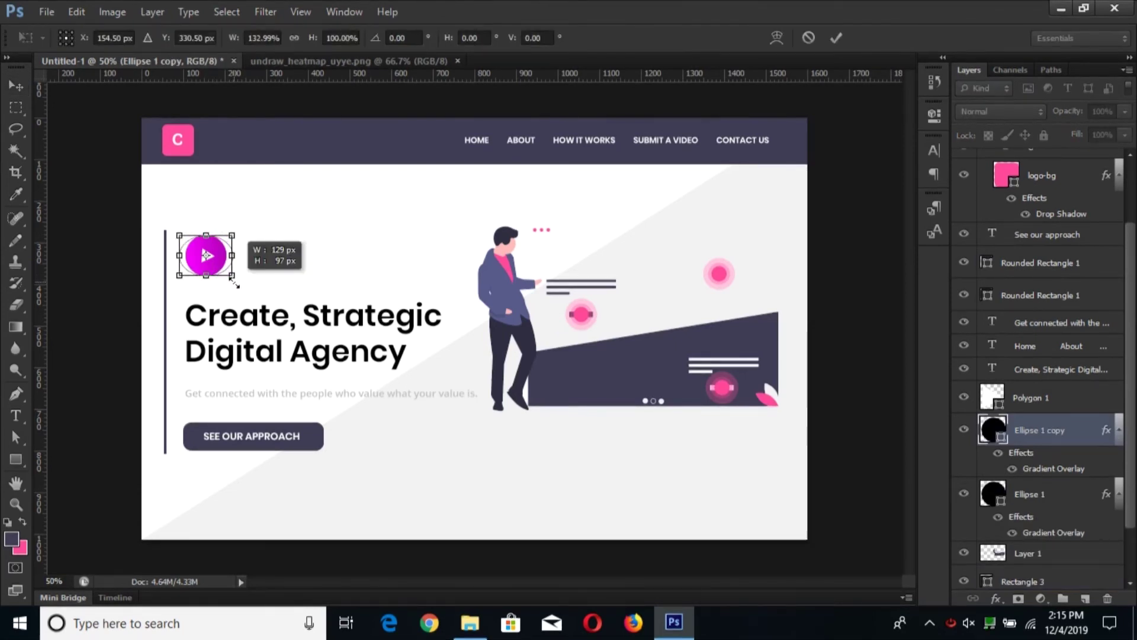
key(Return)
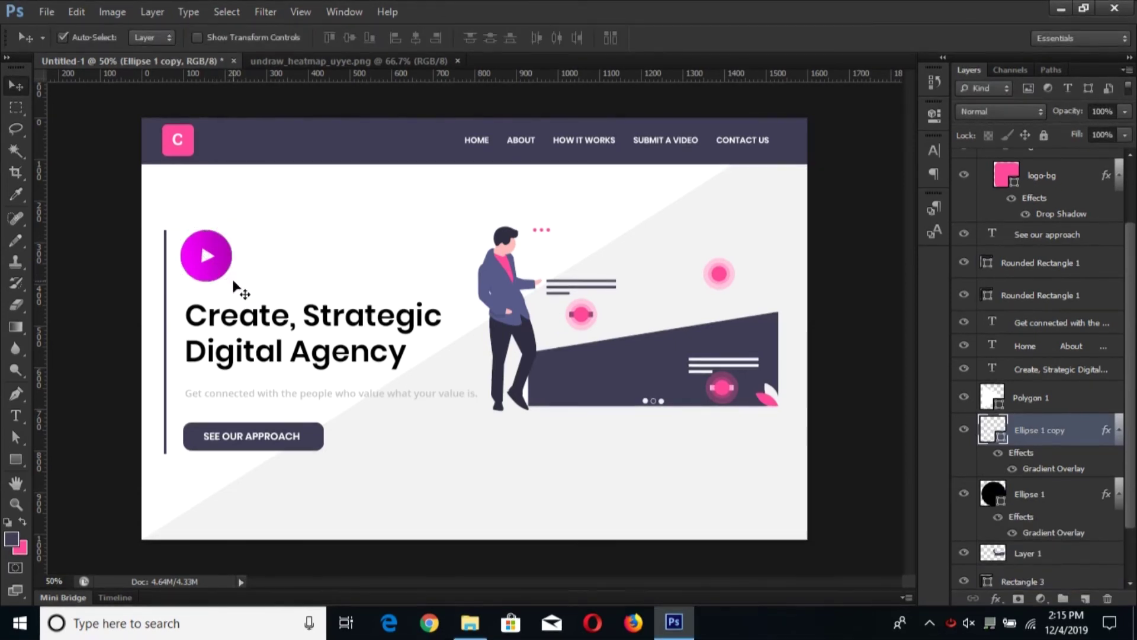
key(ctrl+bracketleft)
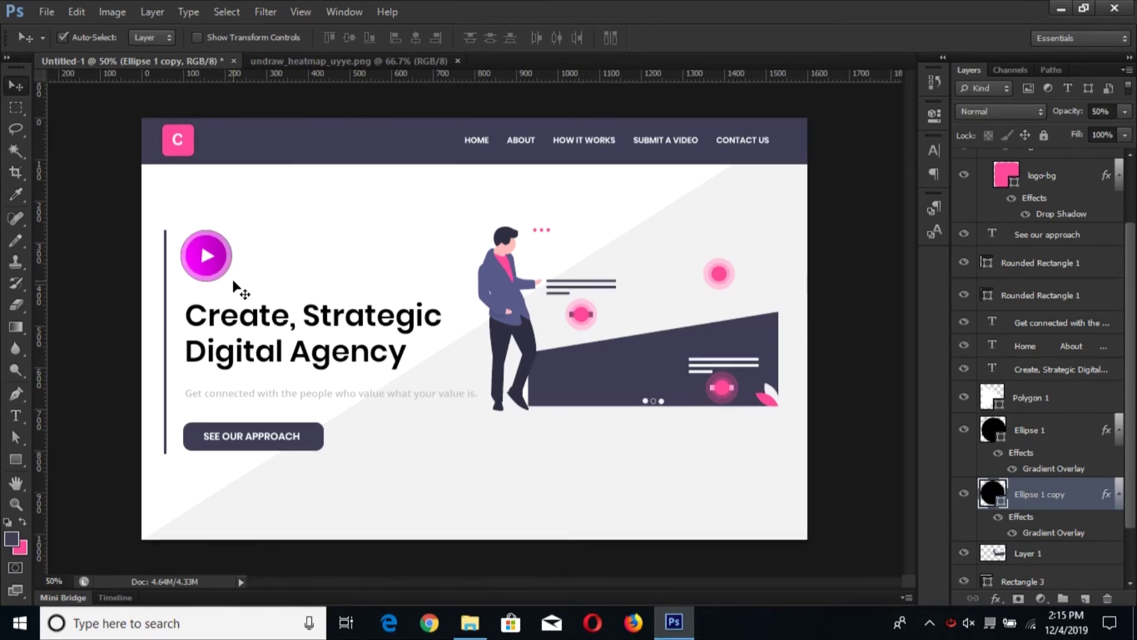
Scale the play triangle and both circles together to about 74%.
click(179, 283)
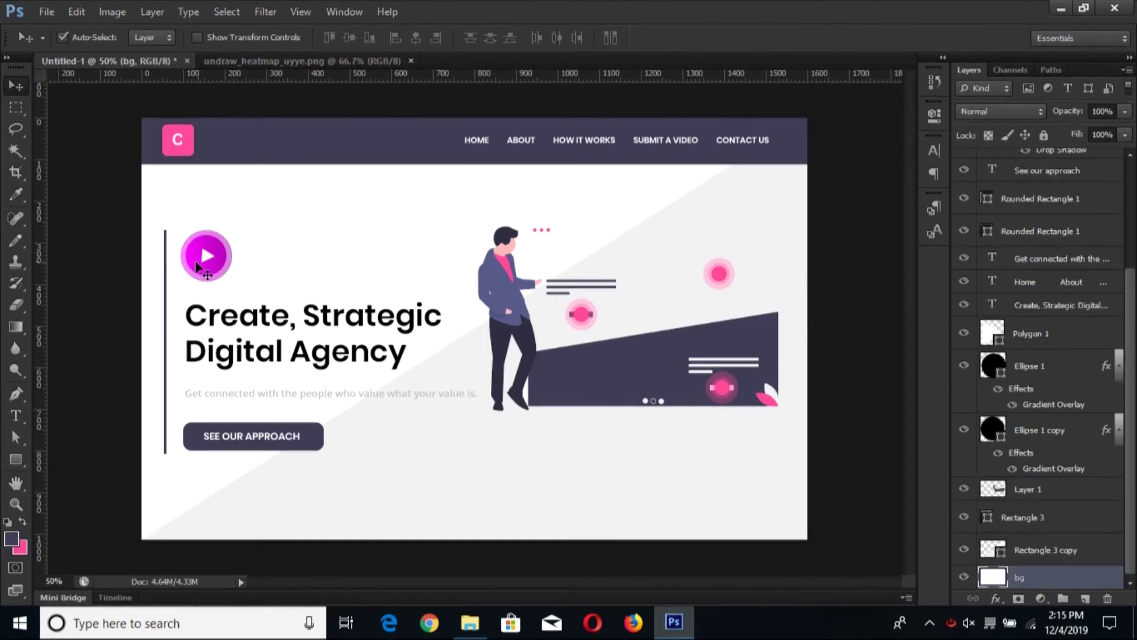
click(220, 274)
click(229, 253)
shift+click(1034, 430)
key(ctrl+t)
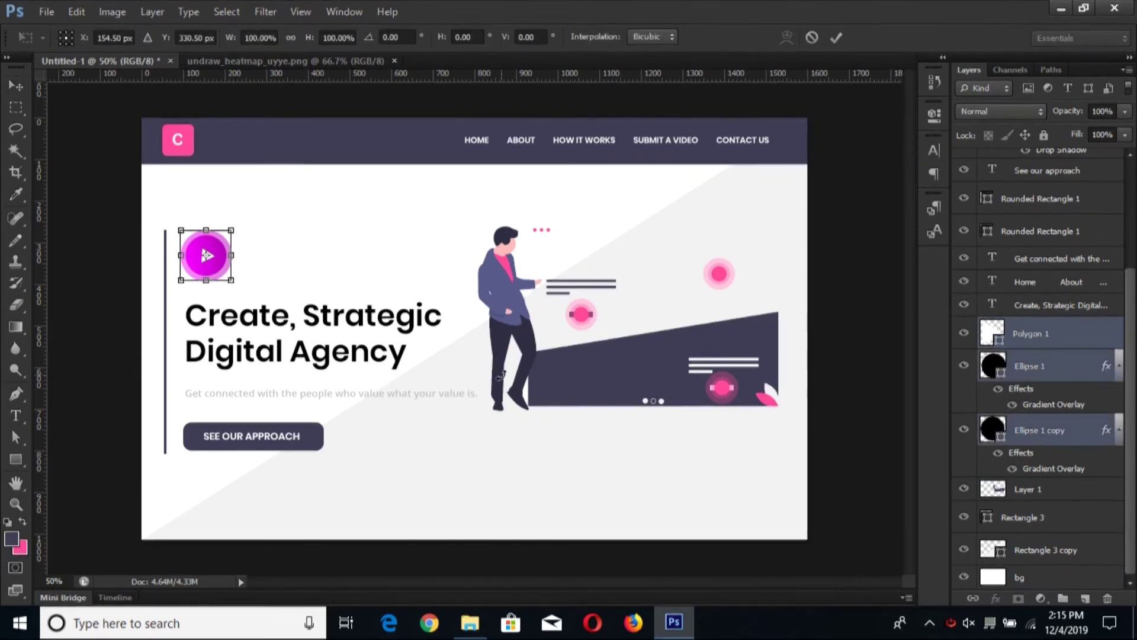
drag(228, 289, 230, 279)
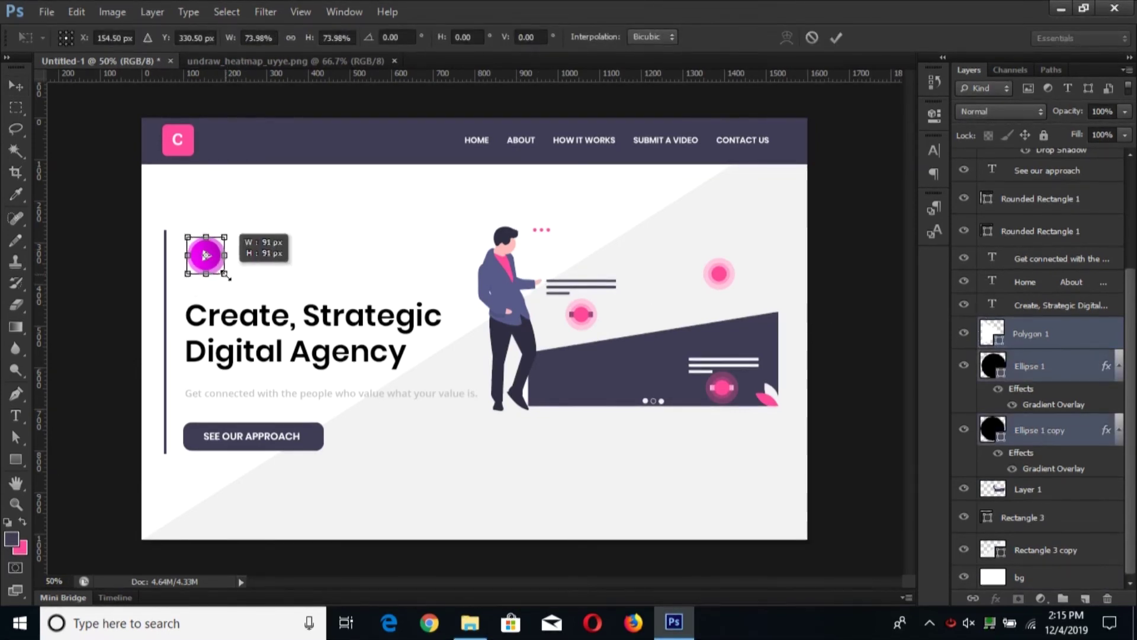
key(Return)
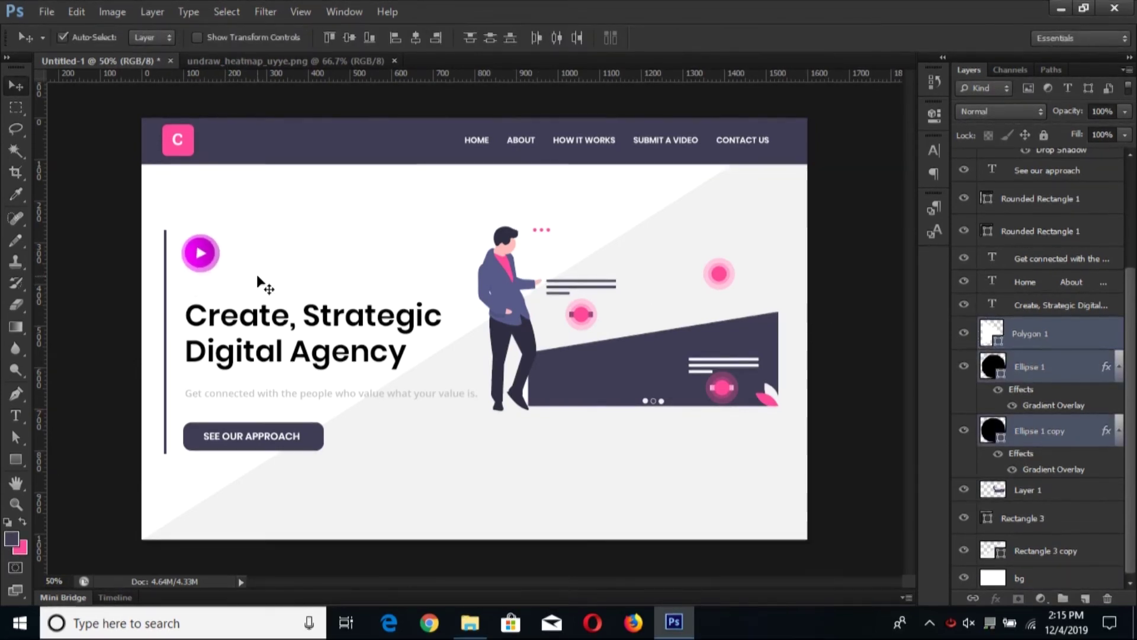
click(261, 284)
click(201, 257)
click(202, 260)
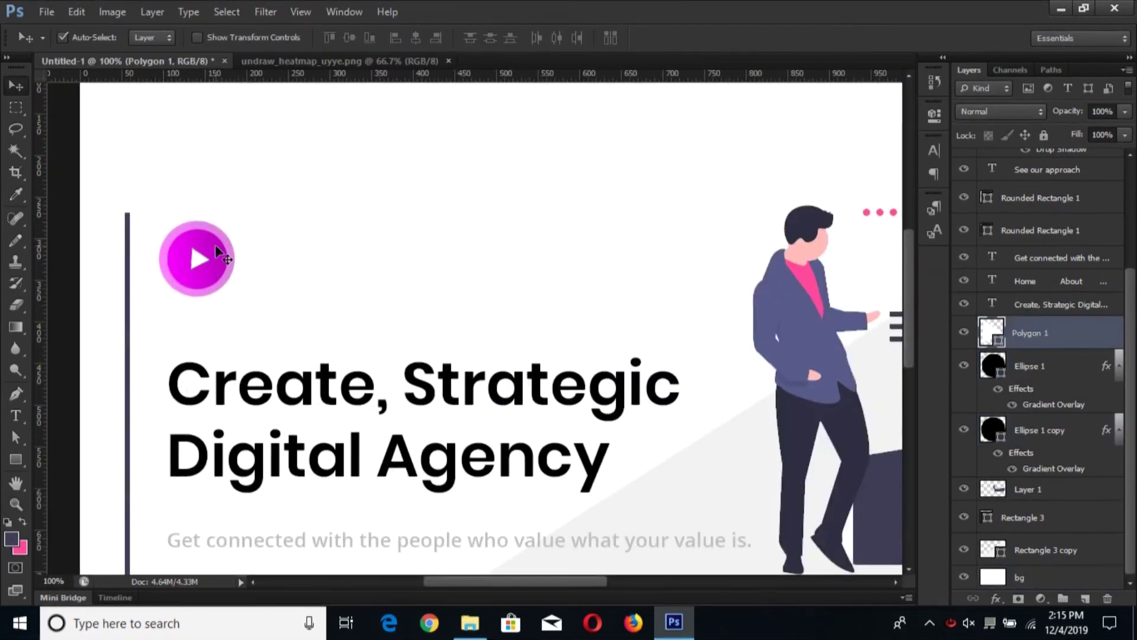
Group the play triangle, inner circle and ring copy layers into a 'play' group.
click(214, 227)
click(228, 240)
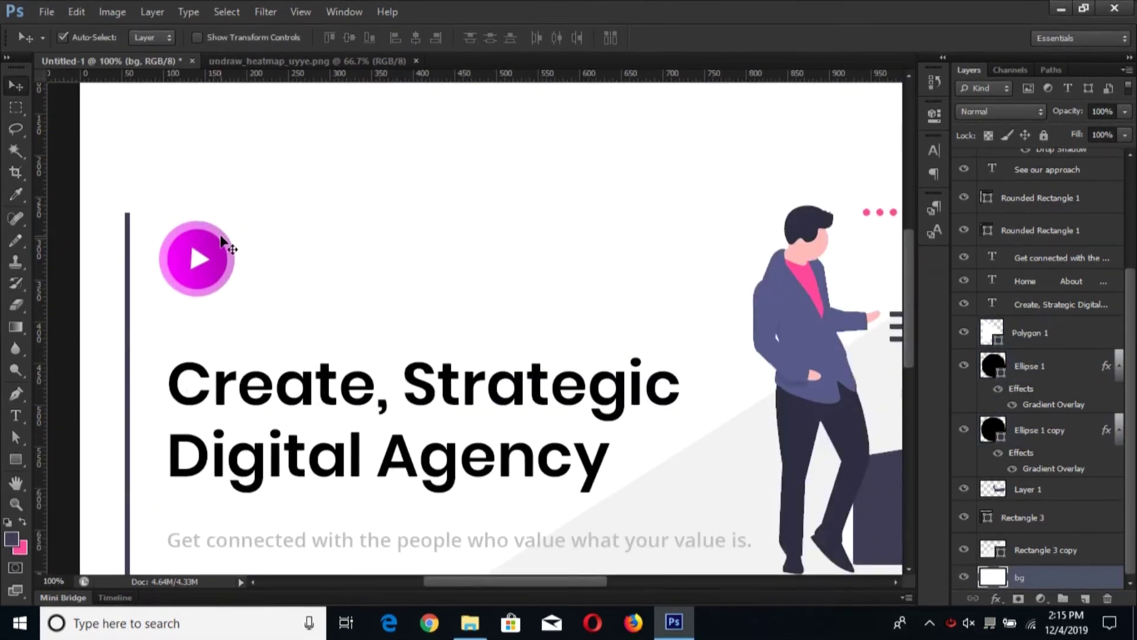
click(571, 246)
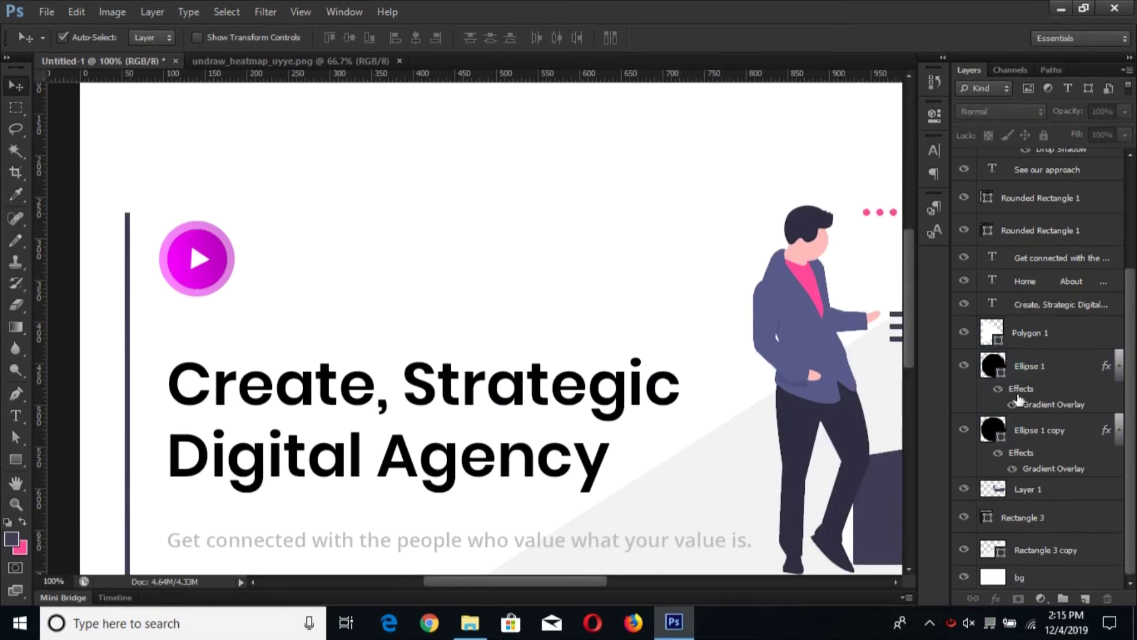
click(1038, 425)
shift+click(1042, 335)
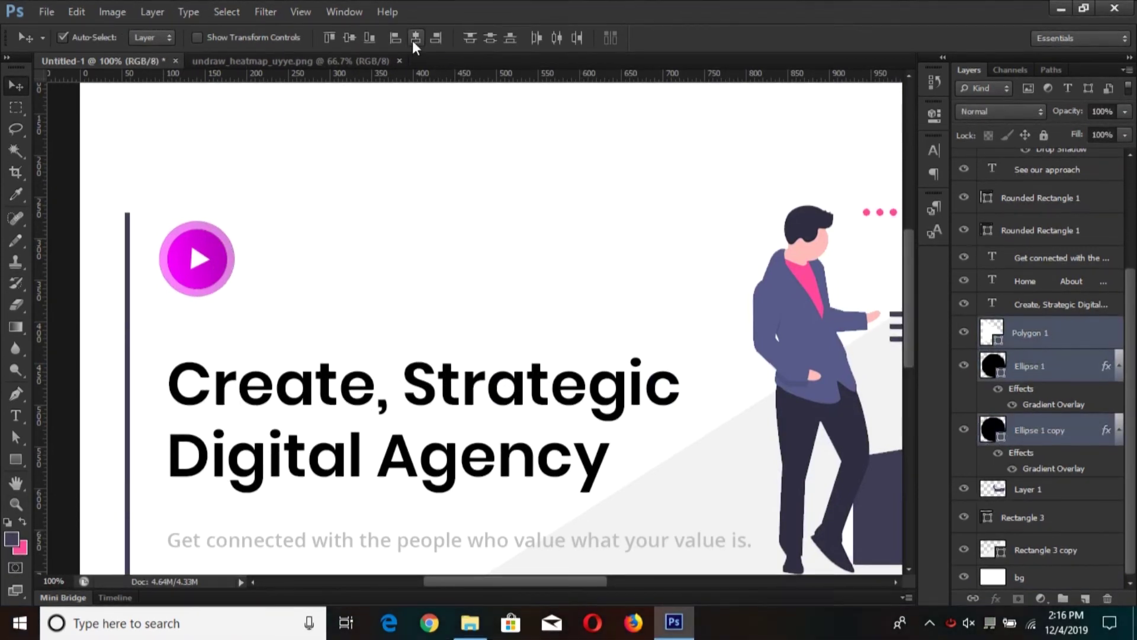
key(ctrl+g)
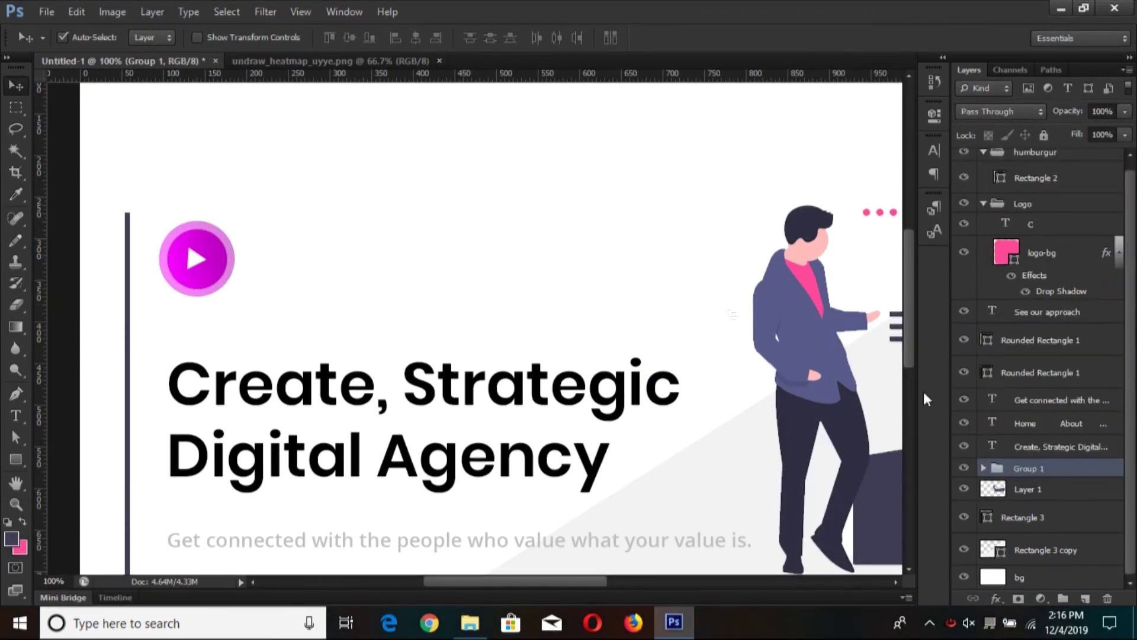
text(play)
key(Return)
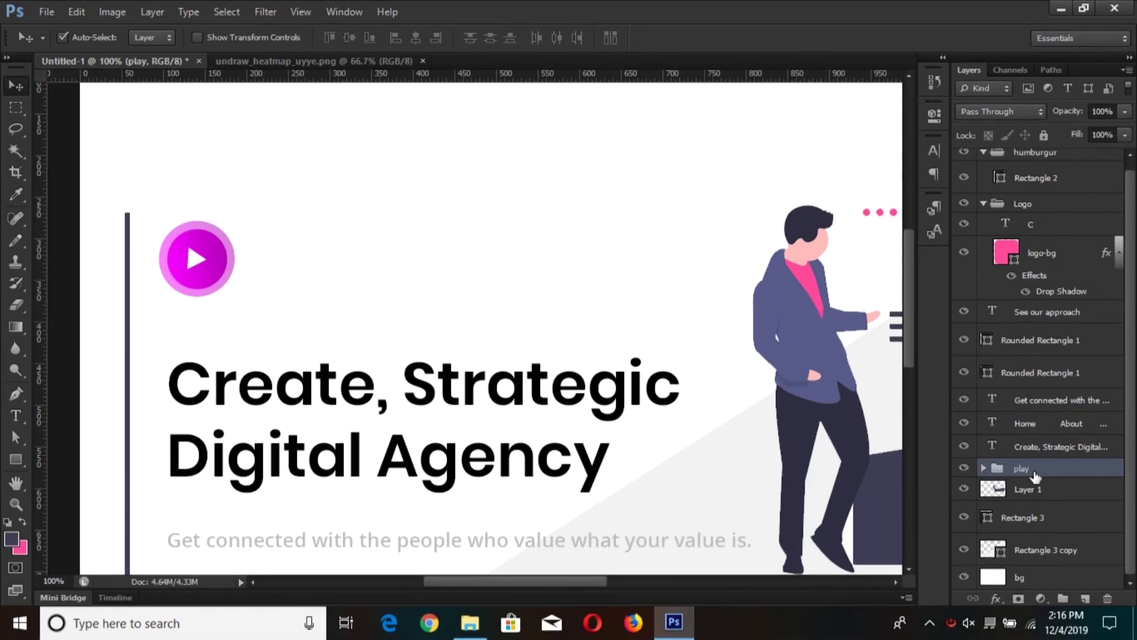
Group the headline and subheading text layers into a 'caption' group.
click(387, 385)
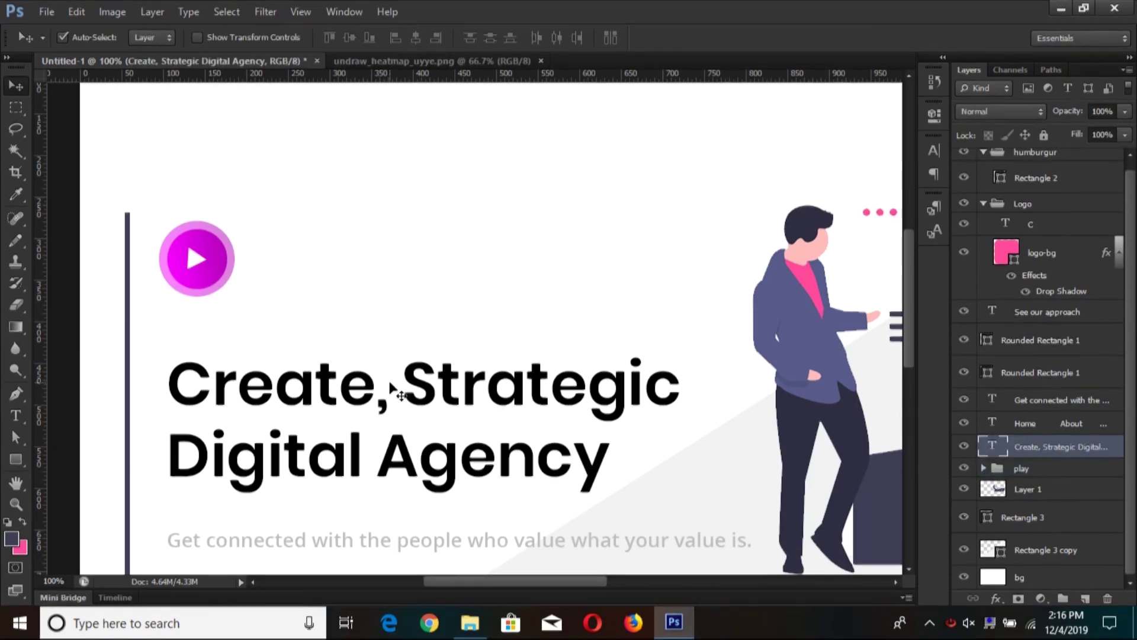
scroll(390, 356, down, 3)
shift+click(394, 409)
key(ctrl+g)
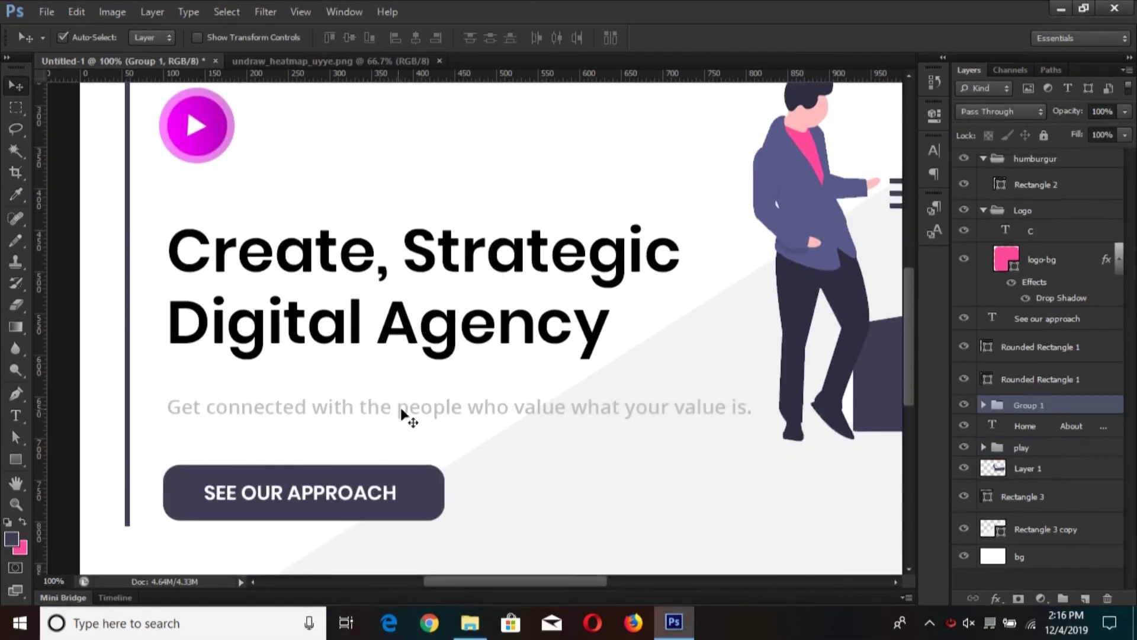
text(caption)
key(Return)
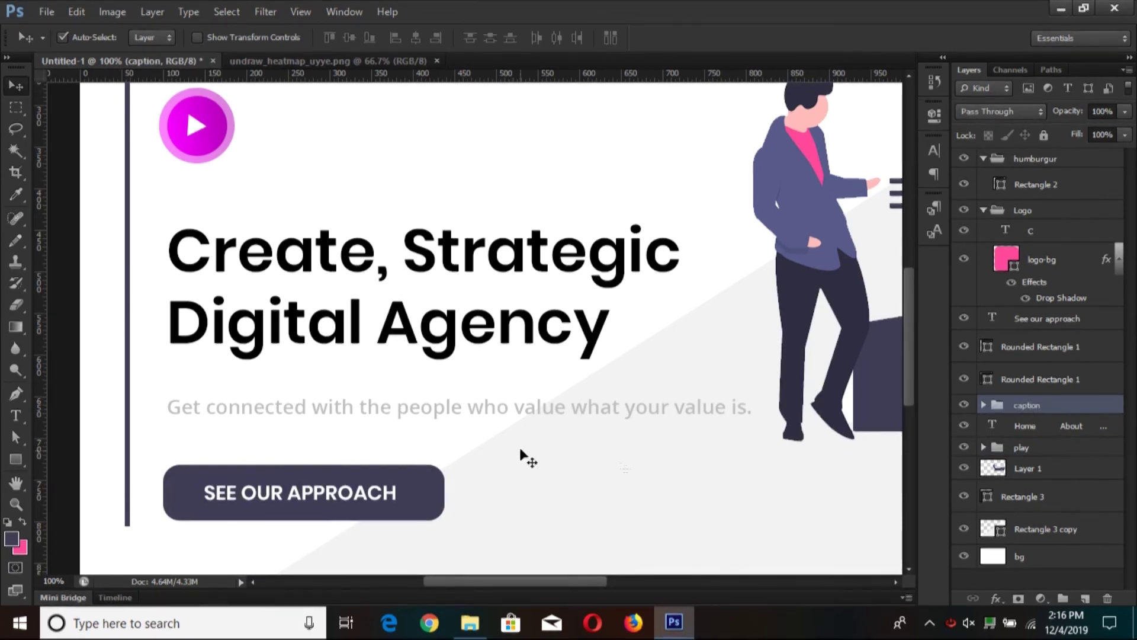
Group the call-to-action text and box into a group named 'button'.
click(381, 490)
key(ctrl+g)
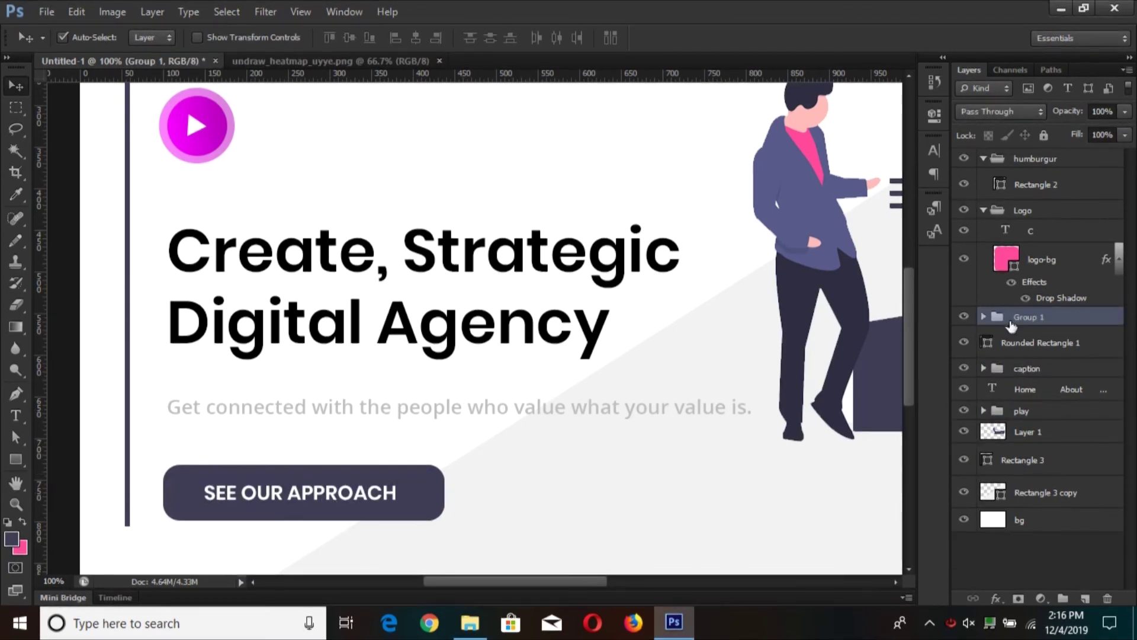
double_click(1019, 318)
text(button)
key(Return)
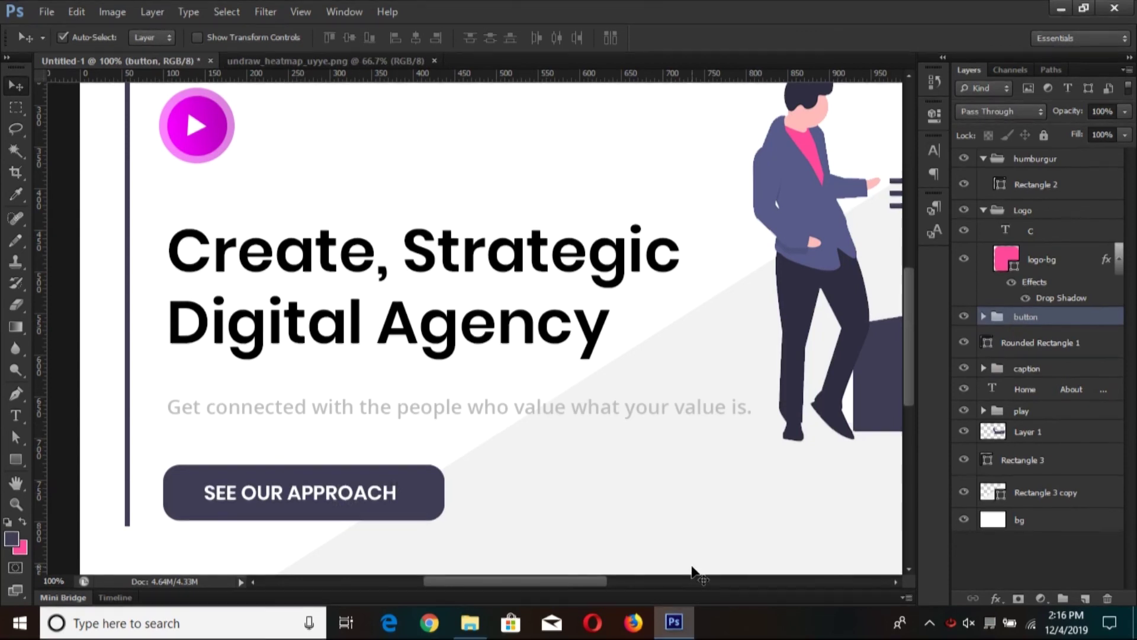
Put the Rectangle 3 copy layer into its own collapsed 'rectangle' group.
click(681, 541)
key(ctrl+g)
text(t)
text(ctangle)
key(Return)
click(984, 487)
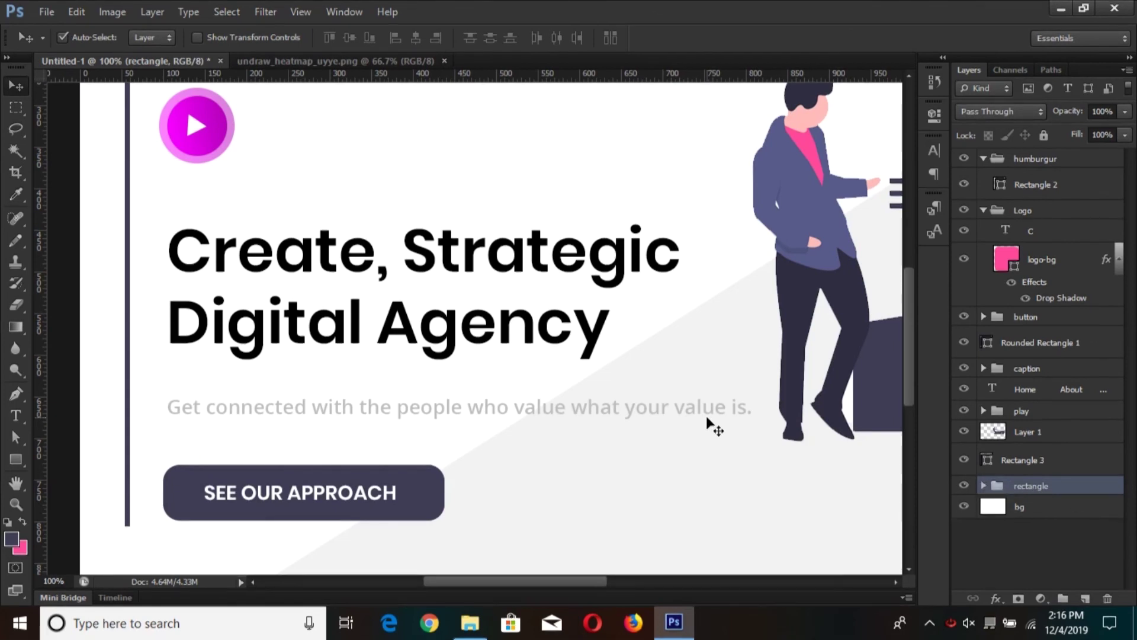
Put the illustration layer into its own group named 'info'.
click(839, 240)
key(ctrl+g)
text(info)
key(Return)
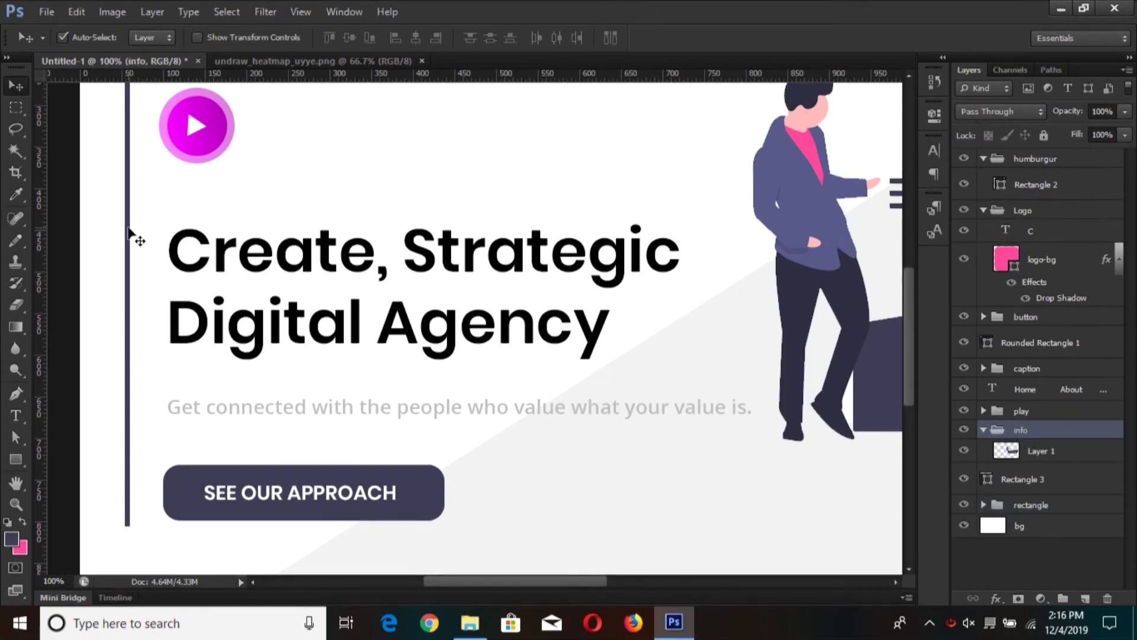
Move Rectangle 2 to the top, rename it 'sprateor' and set its opacity to 5%.
click(128, 231)
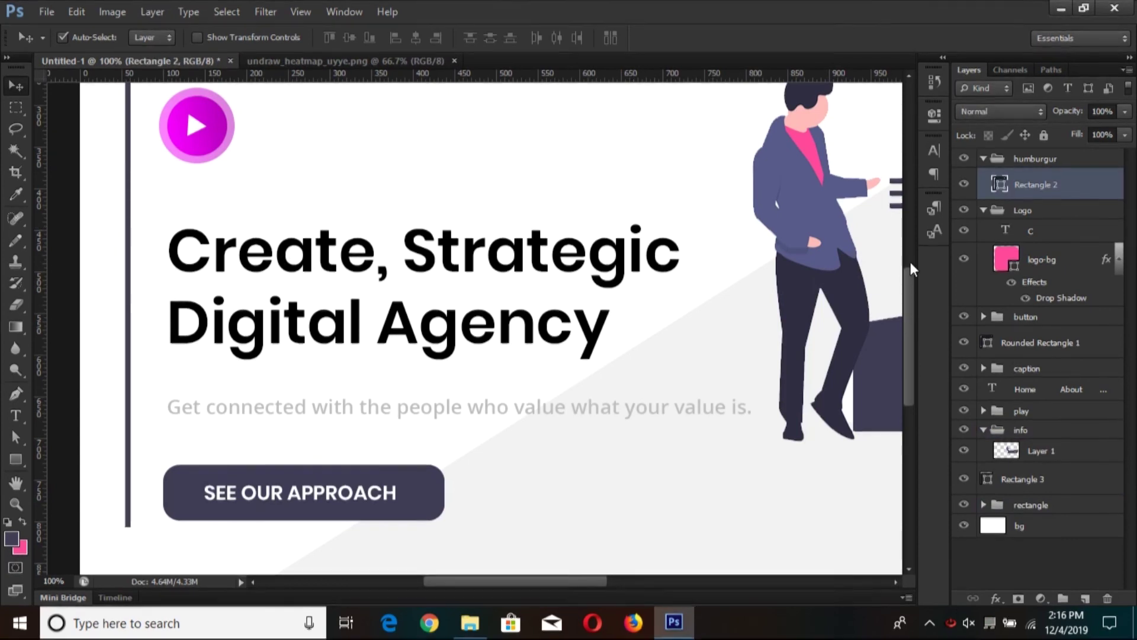
key(ctrl+bracketright)
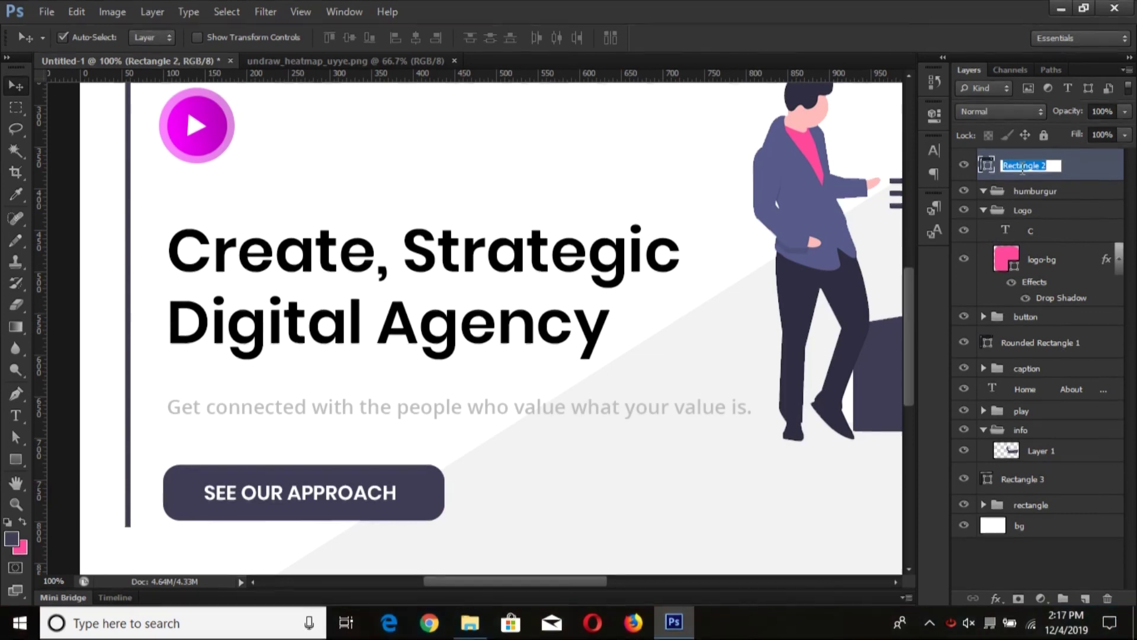
text(spra)
key(Return)
key(0)
key(5)
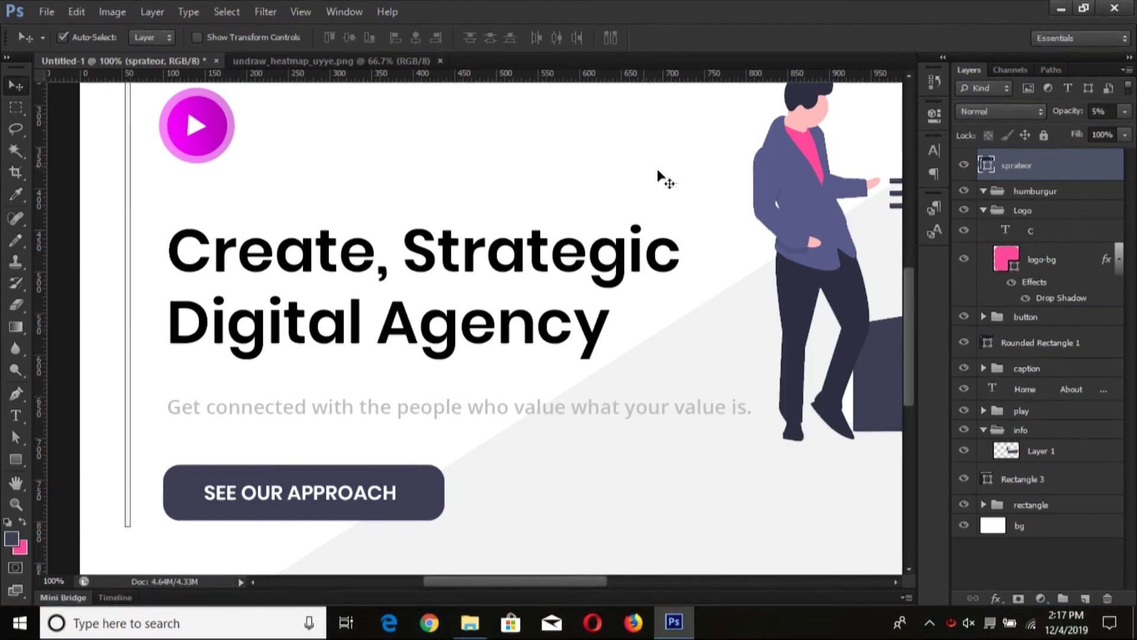
click(623, 168)
Save the mockup as digital-agency.psd.
key(ctrl+0)
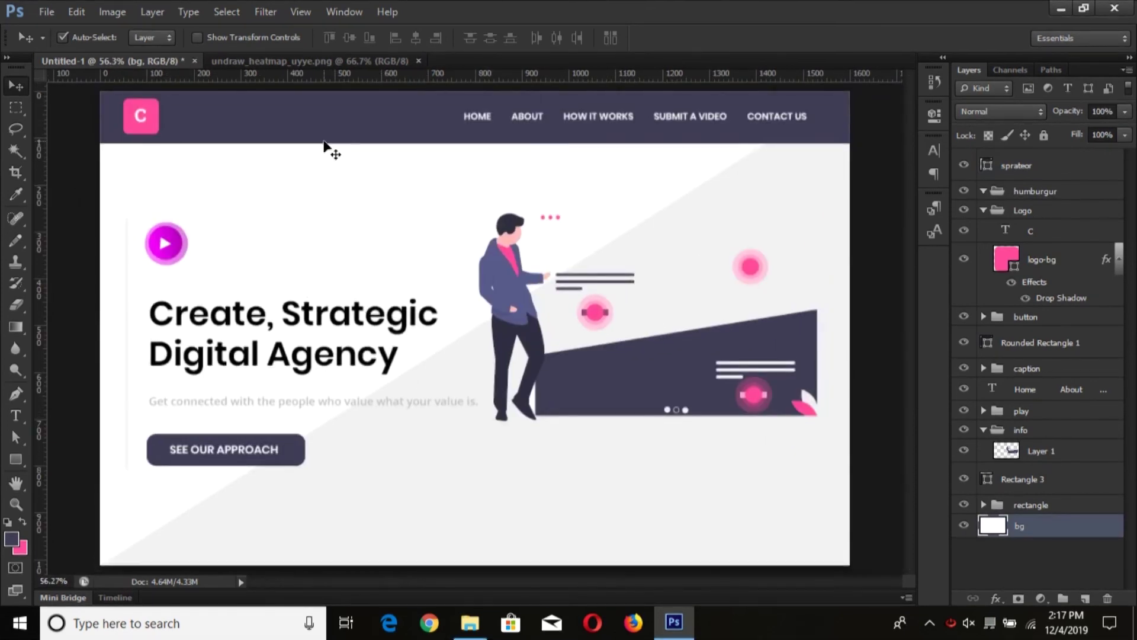
click(188, 126)
click(151, 126)
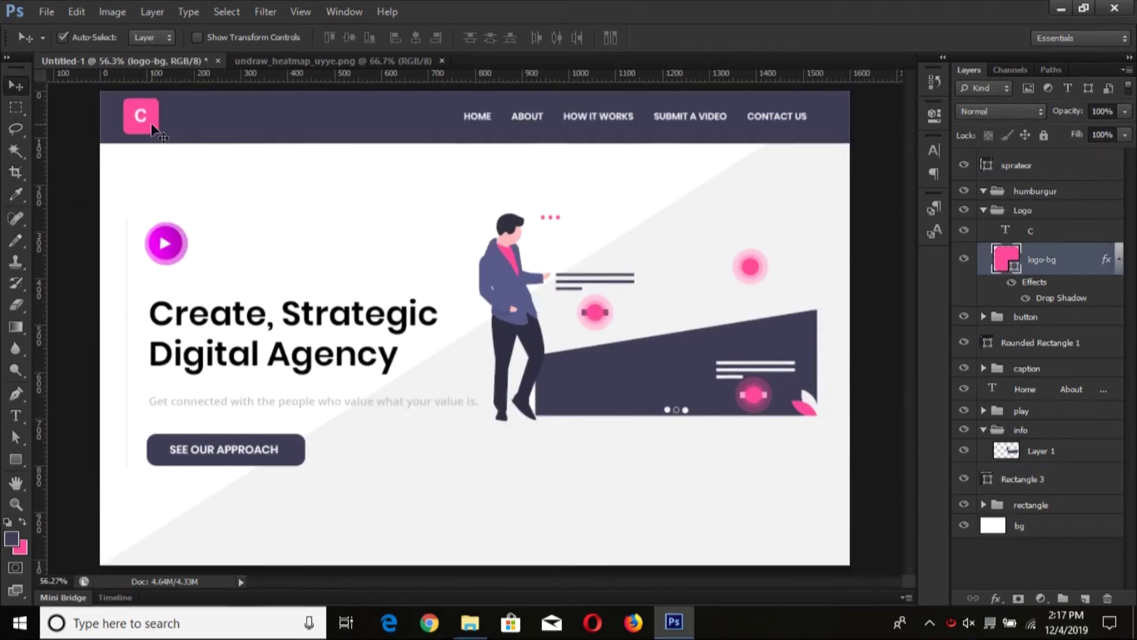
key(ctrl+s)
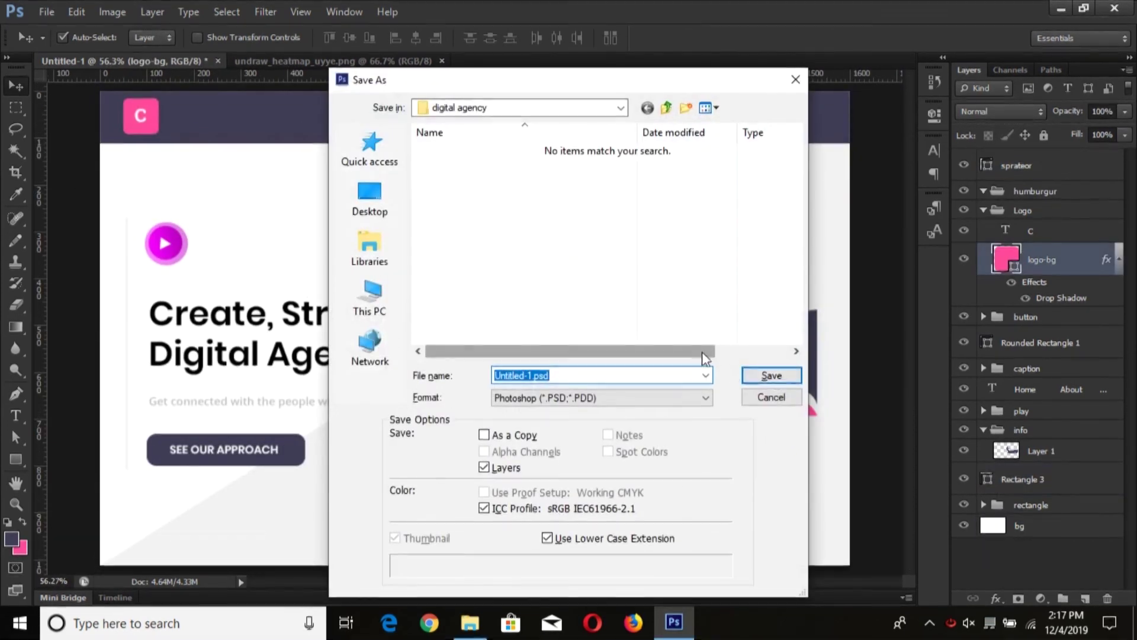
text(digital-)
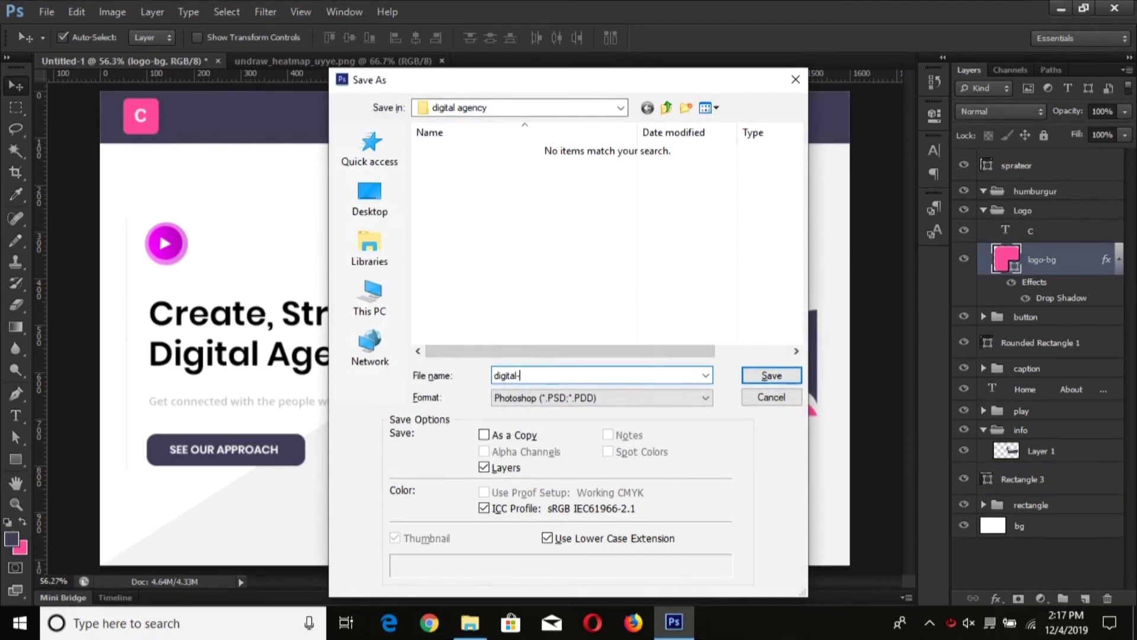
text(agency)
key(Return)
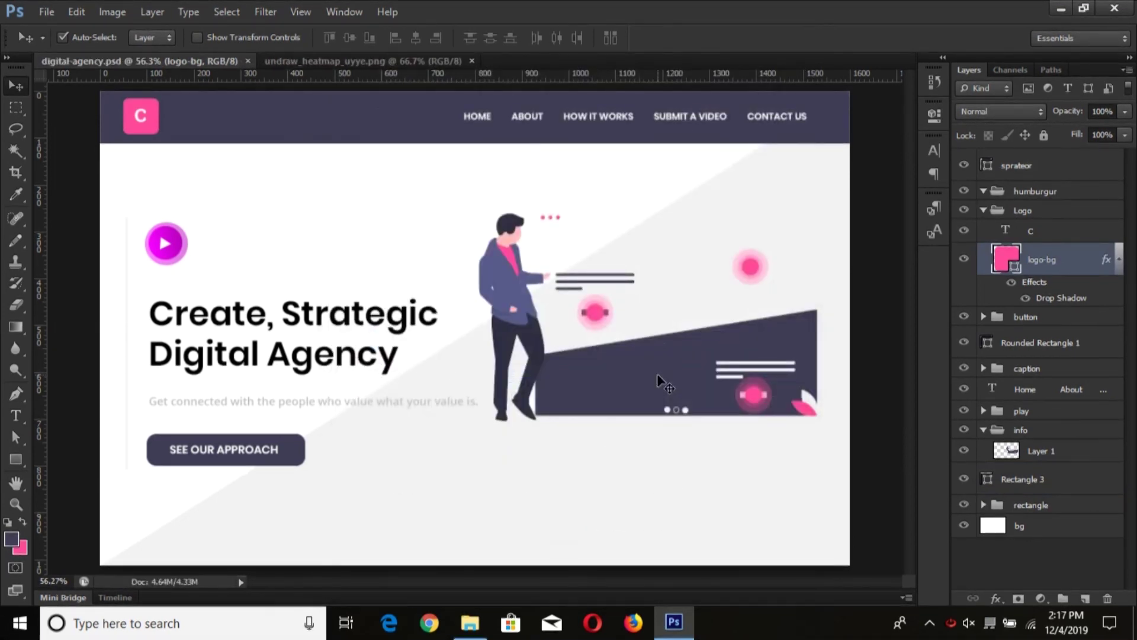
Nudge the illustration slightly lower and save the document again.
click(670, 386)
key(shift+Down)
key(shift+Down)
key(shift+Down)
key(shift+Down)
key(shift+Down)
key(shift+Down)
key(shift+Down)
key(shift+Down)
key(shift+Down)
key(shift+Up)
key(ctrl+s)
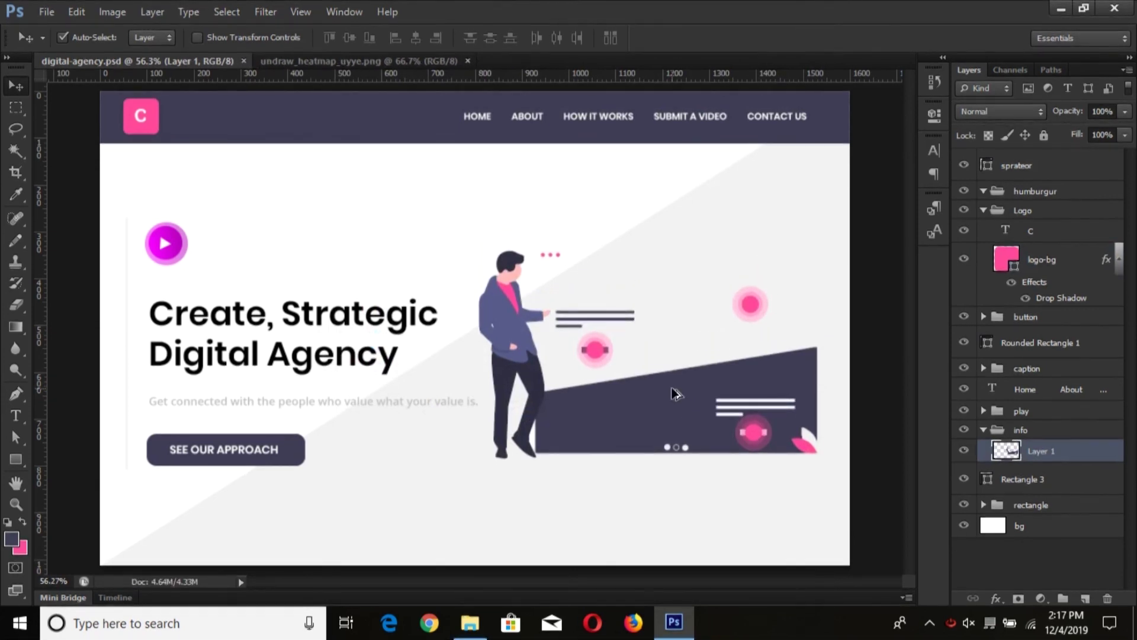